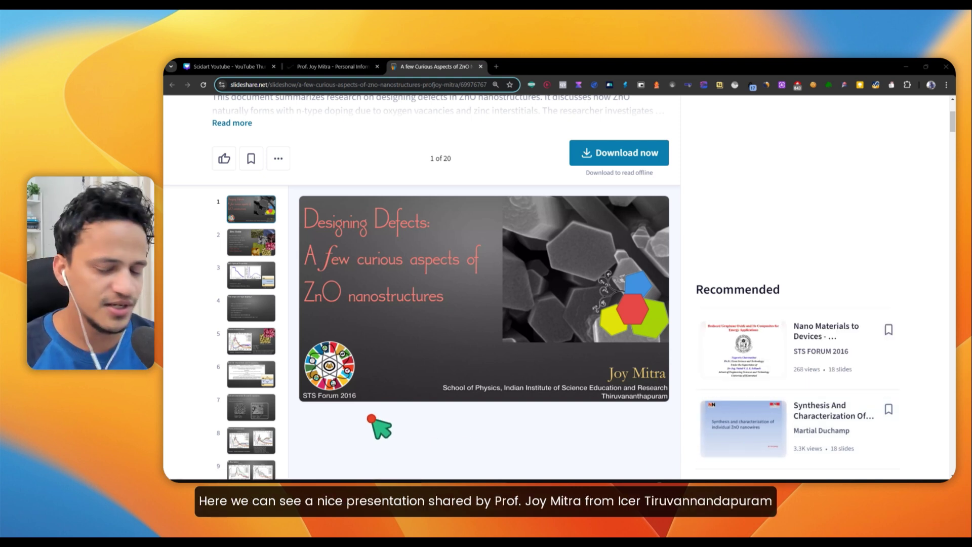
Examine the ZnO nanostructures slide deck for microscopy images and hexagonal nanopillar illustrations to use as reference.
{"action": "left_click", "coordinate": [340, 68]}
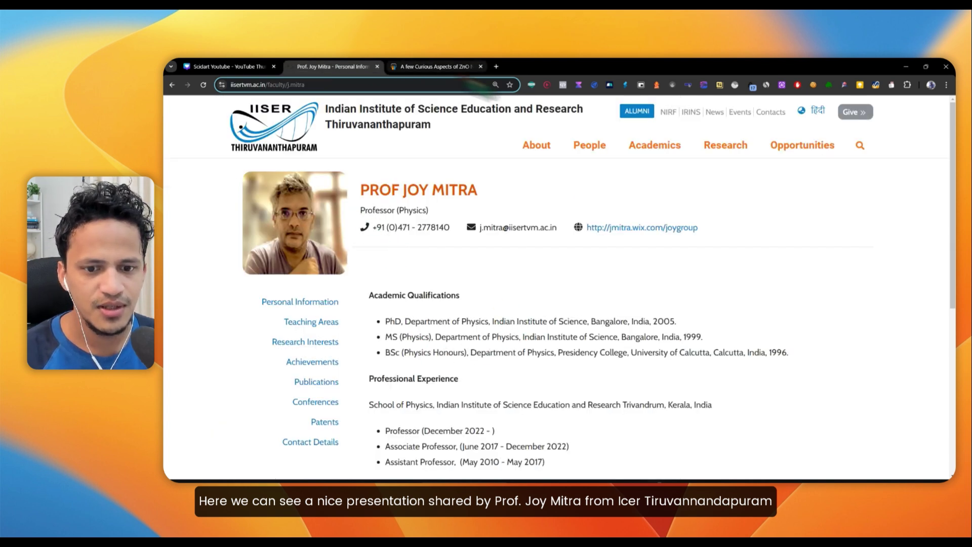
{"action": "left_click", "coordinate": [436, 67]}
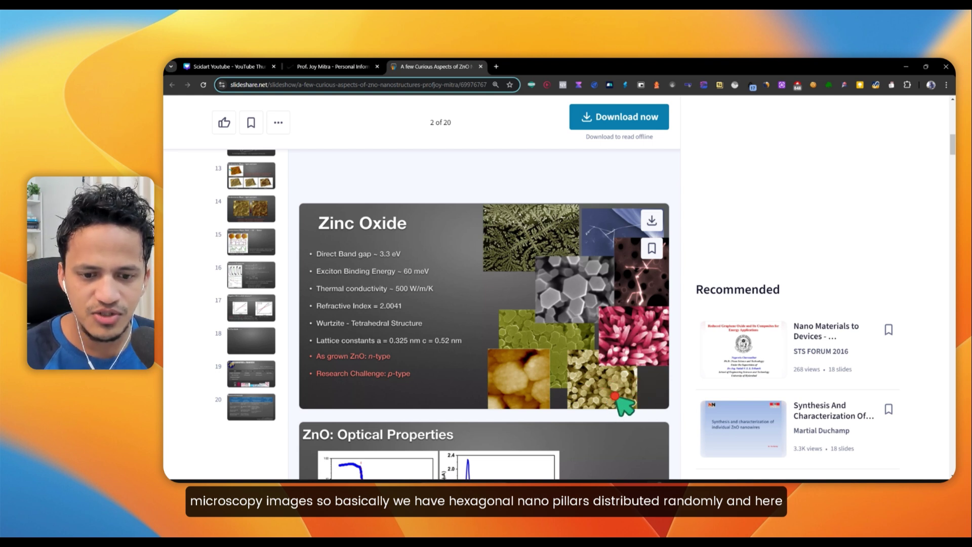
{"action": "scroll", "coordinate": [624, 386], "scroll_direction": "down", "scroll_amount": 15}
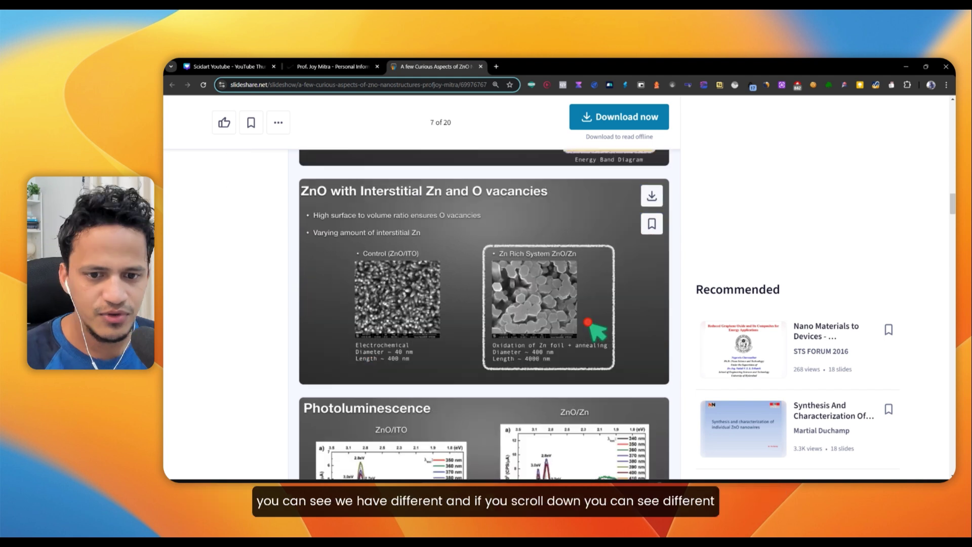
{"action": "scroll", "coordinate": [543, 306], "scroll_direction": "down", "scroll_amount": 15}
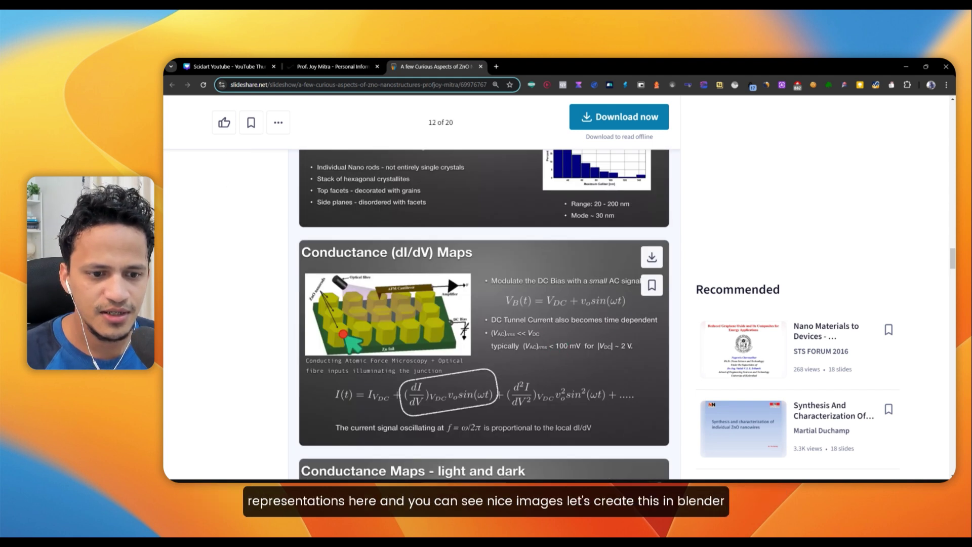
{"action": "scroll", "coordinate": [508, 343], "scroll_direction": "up", "scroll_amount": 5}
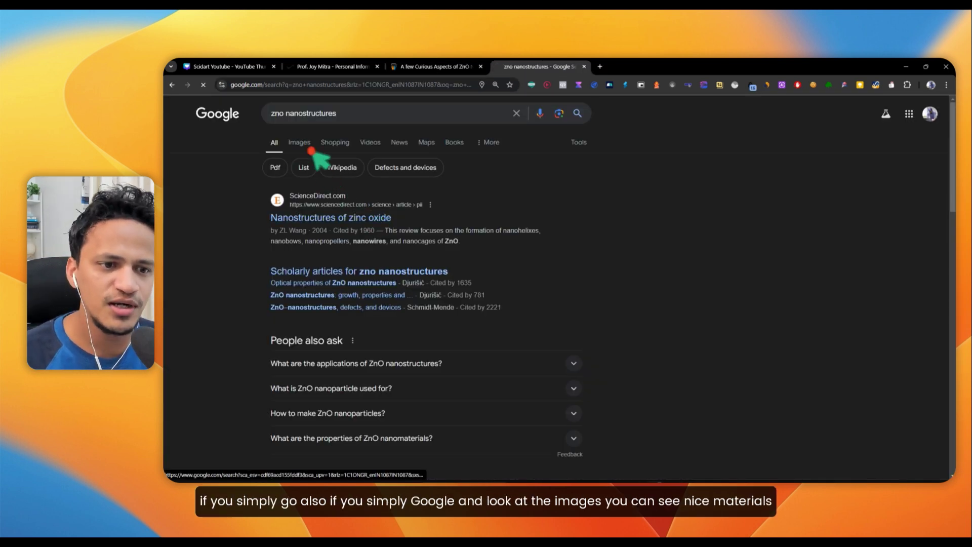
Browse the image results for zno nanostructures and open the SnO2/ZnO nanostructures illustration.
{"action": "left_click", "coordinate": [307, 146]}
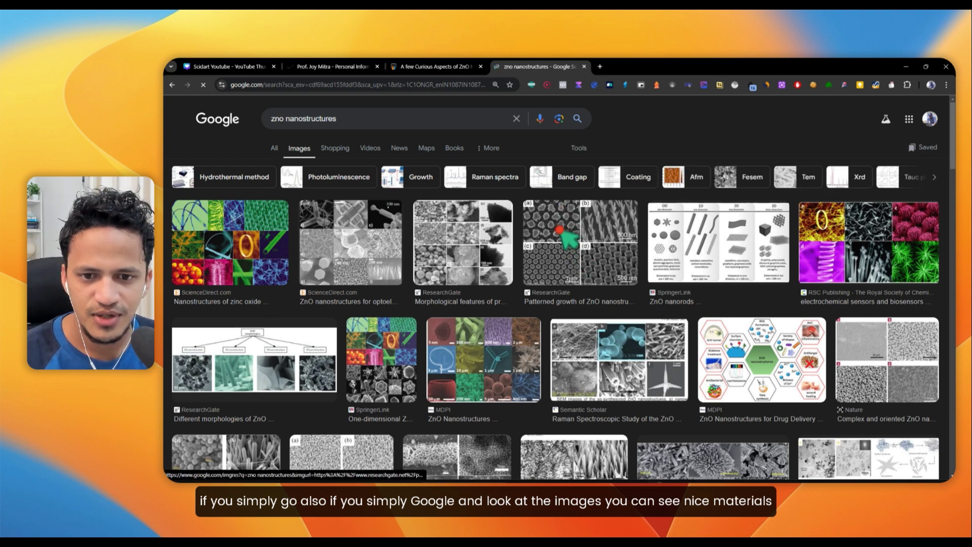
{"action": "scroll", "coordinate": [771, 328], "scroll_direction": "down", "scroll_amount": 5}
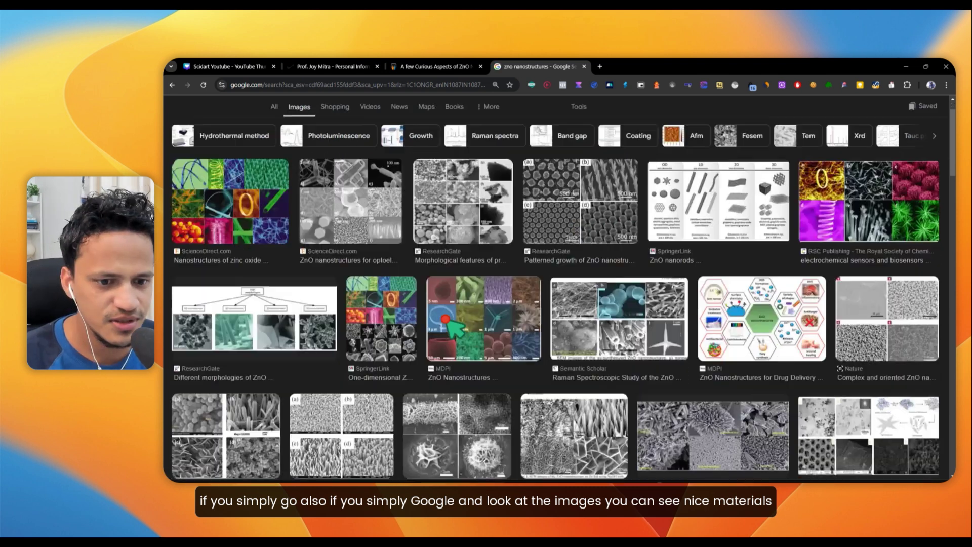
{"action": "scroll", "coordinate": [571, 347], "scroll_direction": "down", "scroll_amount": 3}
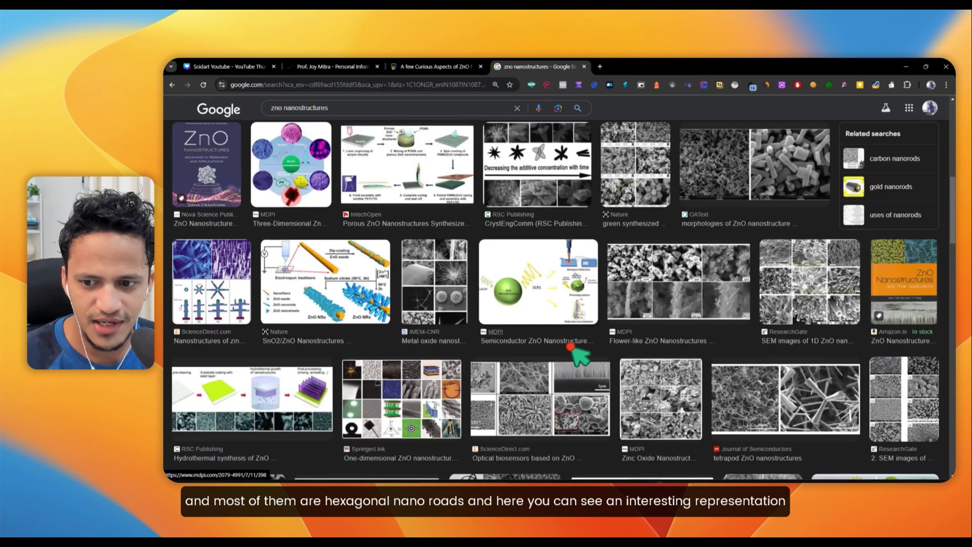
{"action": "left_click", "coordinate": [331, 309]}
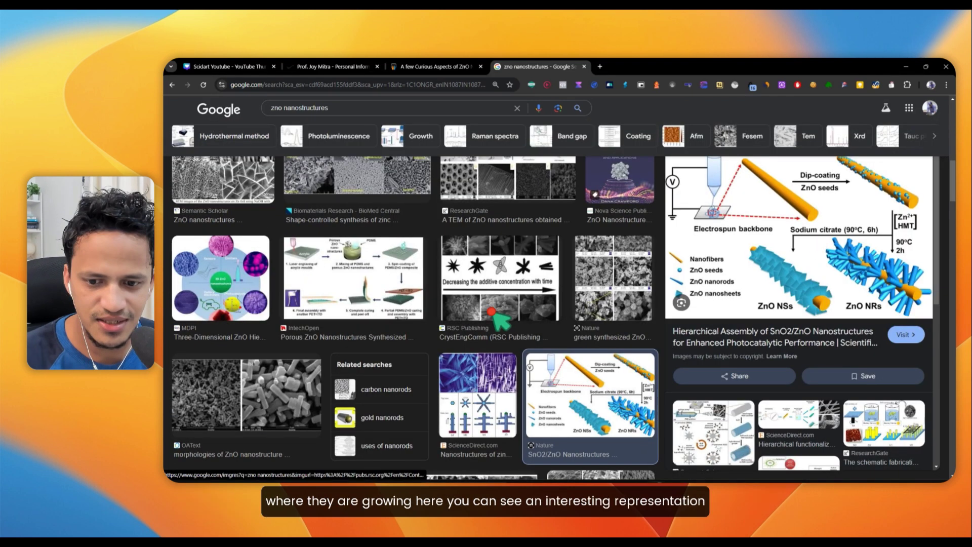
{"action": "scroll", "coordinate": [568, 303], "scroll_direction": "down", "scroll_amount": 10}
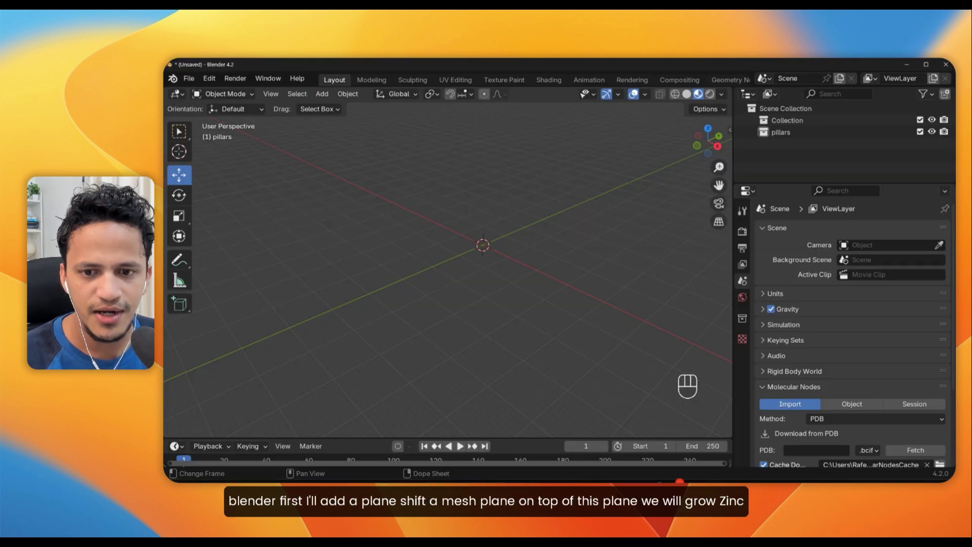
Switch to Blender, add a mesh plane and move it about 5.42 m along Y.
{"action": "middle_click_drag", "start_coordinate": [554, 278], "coordinate": [489, 278], "text": "shift"}
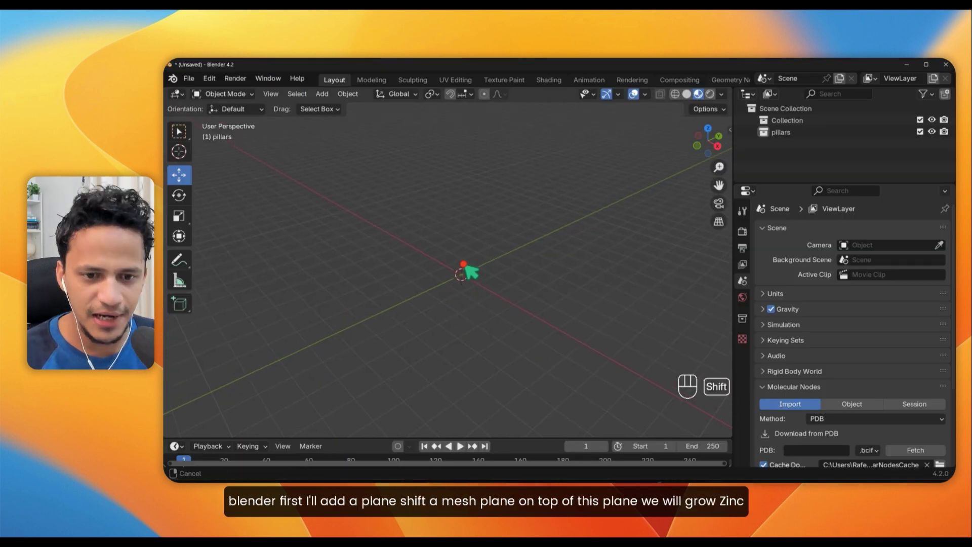
{"action": "key", "text": "shift+a"}
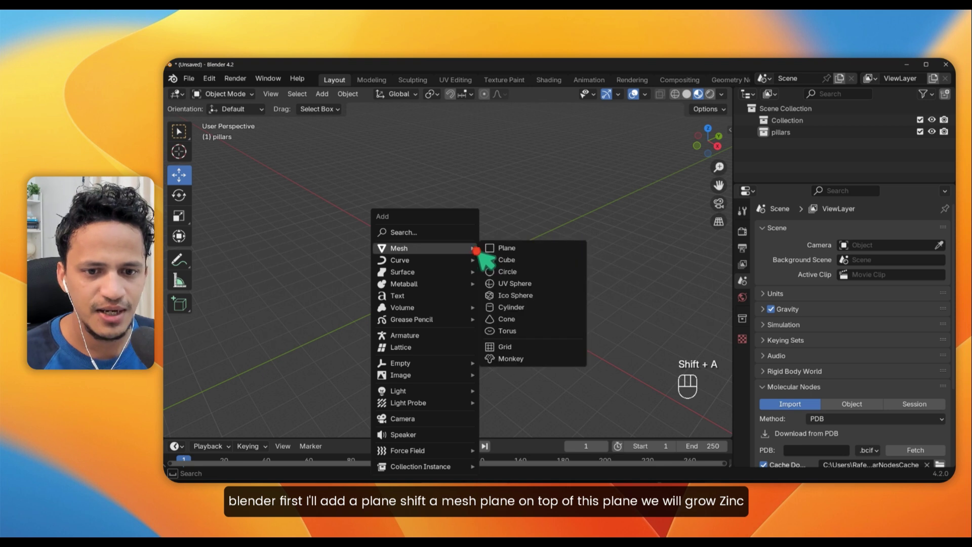
{"action": "left_click", "coordinate": [483, 247]}
{"action": "middle_click_drag", "start_coordinate": [501, 293], "coordinate": [504, 239], "text": "shift"}
{"action": "scroll", "coordinate": [455, 247], "scroll_direction": "up", "scroll_amount": 5}
{"action": "scroll", "coordinate": [504, 238], "scroll_direction": "up", "scroll_amount": 2}
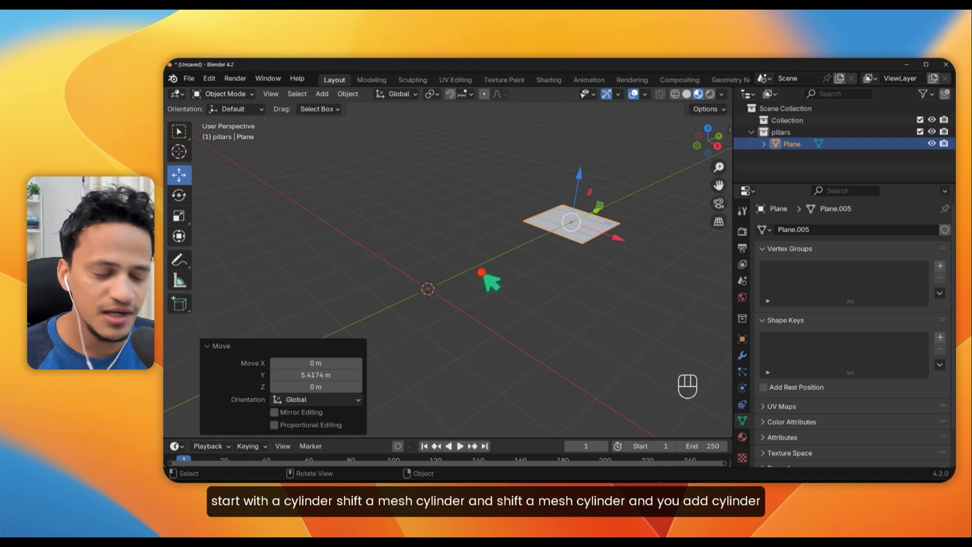
Add a mesh cylinder at the world origin and set its vertices to 3.
{"action": "key", "text": "shift+a"}
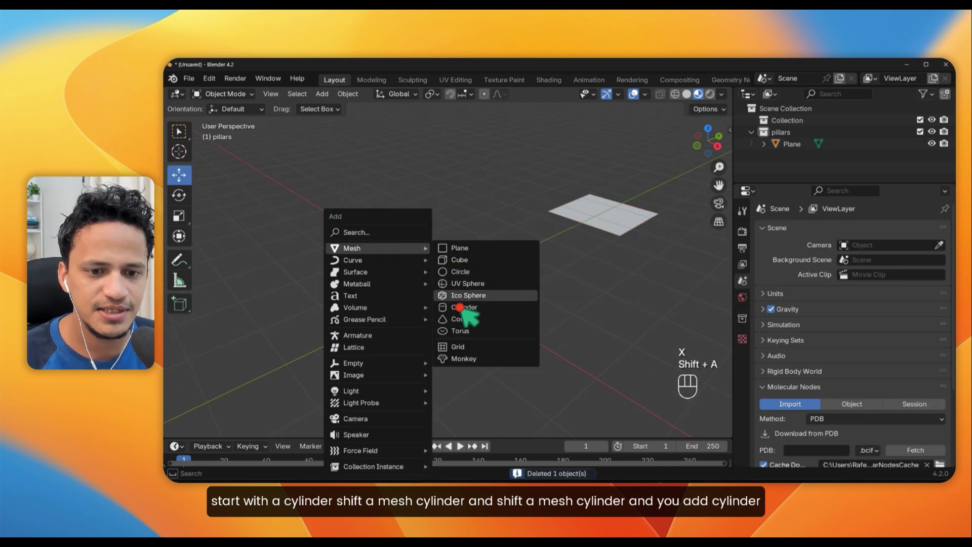
{"action": "left_click", "coordinate": [457, 313]}
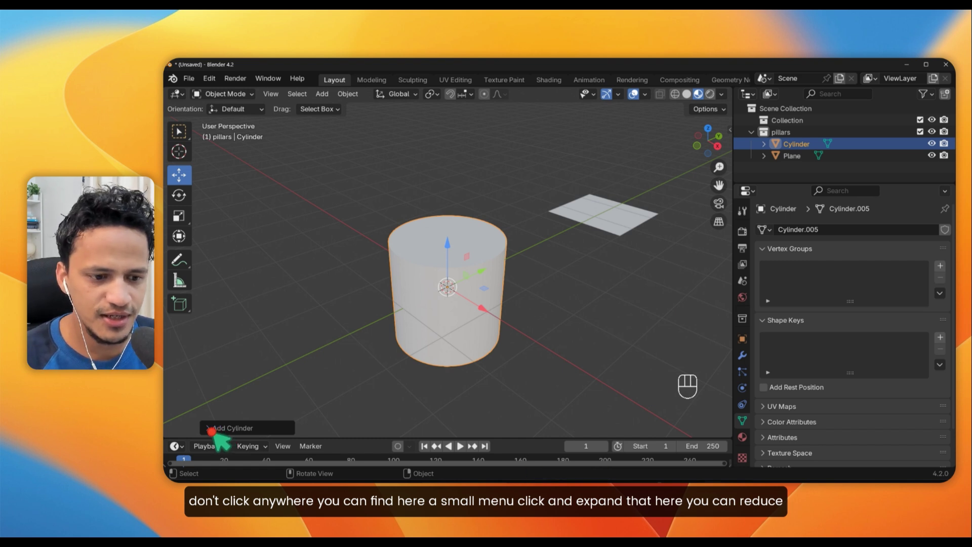
{"action": "left_click", "coordinate": [217, 428]}
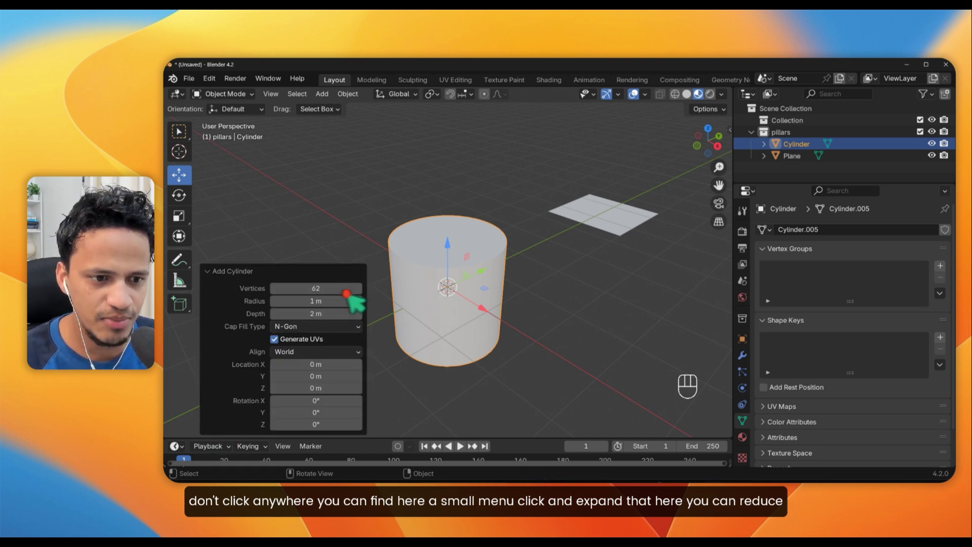
{"action": "left_click", "coordinate": [312, 288]}
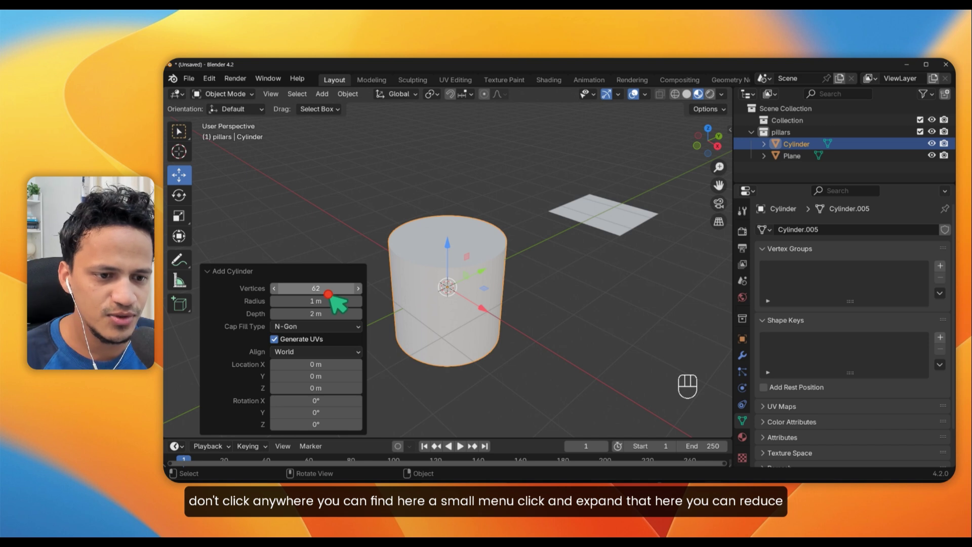
{"action": "left_click", "coordinate": [328, 294]}
{"action": "type", "text": "3"}
{"action": "key", "text": "Return"}
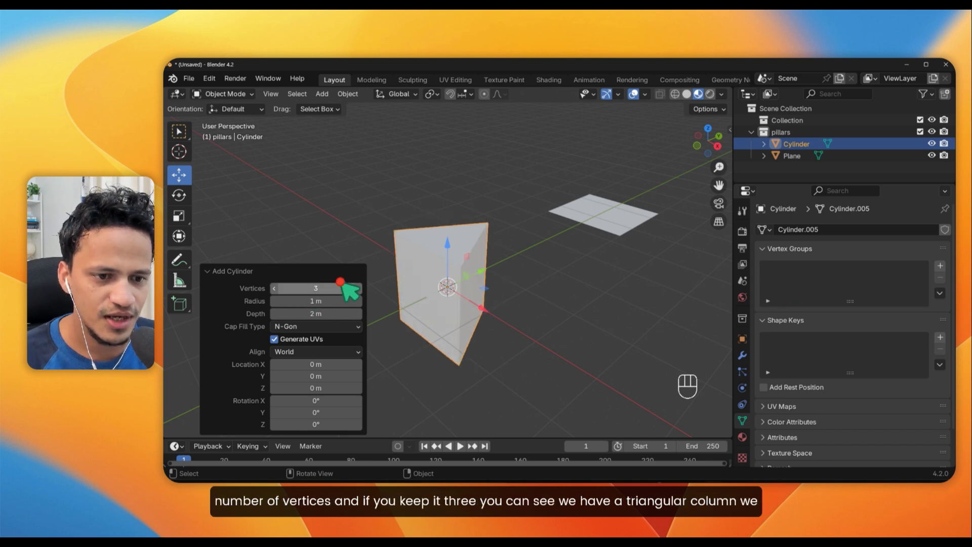
Raise the new cylinder's vertex count to 6 to make it a hexagonal column.
{"action": "mouse_move", "coordinate": [517, 260]}
{"action": "middle_mouse_down"}
{"action": "mouse_move", "coordinate": [518, 288]}
{"action": "mouse_move", "coordinate": [520, 256]}
{"action": "mouse_move", "coordinate": [514, 263]}
{"action": "middle_mouse_up"}
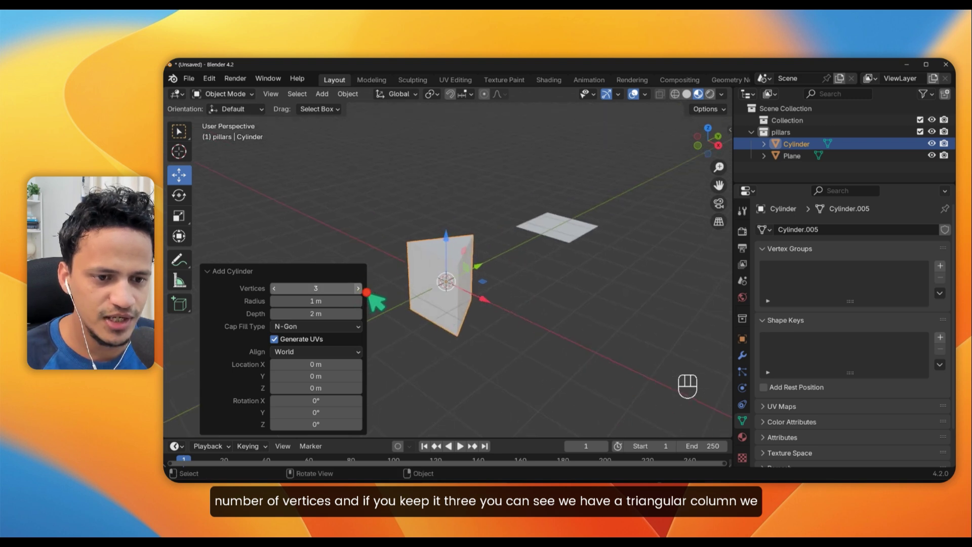
{"action": "left_click", "coordinate": [358, 287]}
{"action": "left_click", "coordinate": [358, 287]}
{"action": "left_click", "coordinate": [359, 287]}
{"action": "middle_click_drag", "start_coordinate": [424, 297], "coordinate": [466, 327]}
{"action": "left_click", "coordinate": [219, 272]}
{"action": "middle_click_drag", "start_coordinate": [318, 274], "coordinate": [497, 272]}
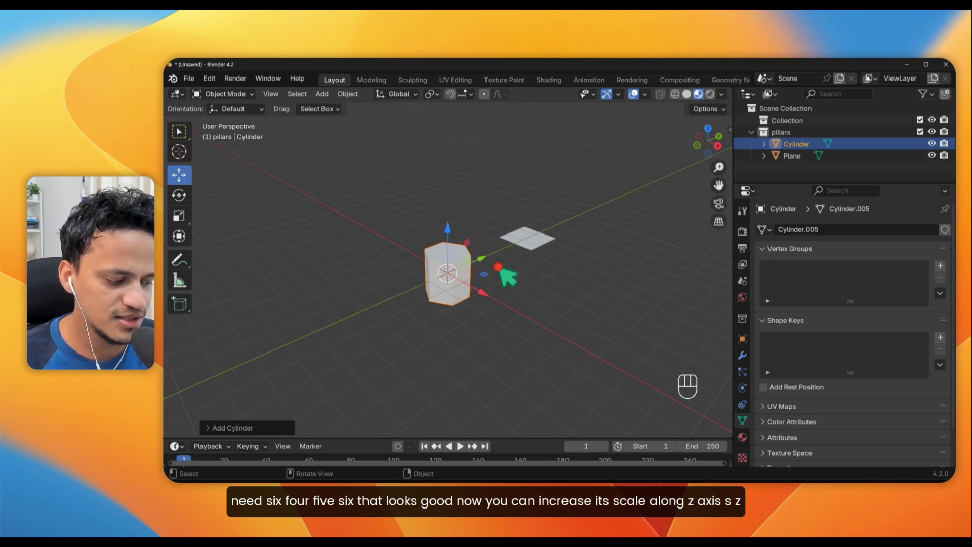
Stretch the hexagonal column along Z into a tall pillar, and scale the whole pillar down.
{"action": "key", "text": "s"}
{"action": "key", "text": "z"}
{"action": "left_click", "coordinate": [580, 261]}
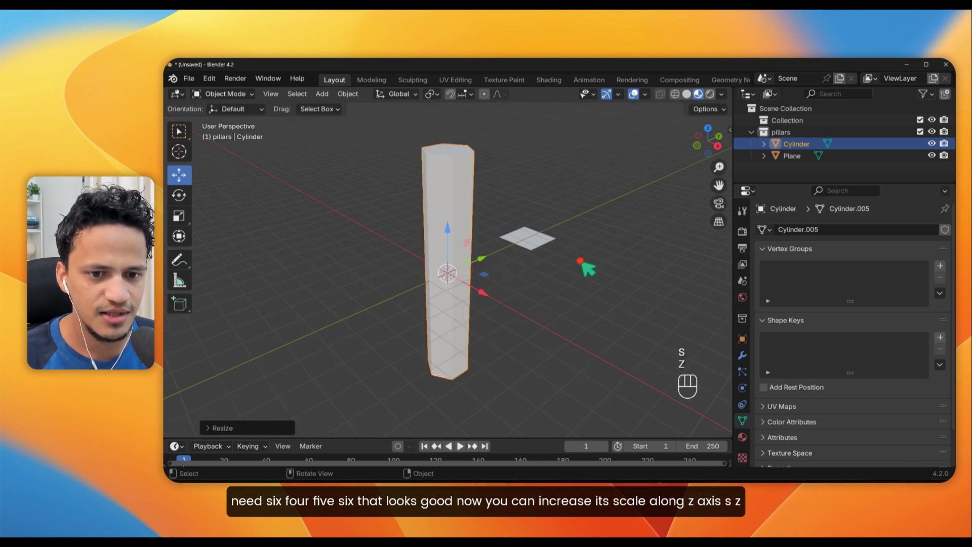
{"action": "scroll", "coordinate": [581, 261], "scroll_direction": "down", "scroll_amount": 5}
{"action": "key", "text": "s"}
{"action": "left_click", "coordinate": [502, 251]}
Move the pillar away along Y and place the plane at the world origin.
{"action": "scroll", "coordinate": [501, 254], "scroll_direction": "up", "scroll_amount": 4}
{"action": "mouse_move", "coordinate": [497, 261]}
{"action": "left_mouse_down"}
{"action": "mouse_move", "coordinate": [626, 239]}
{"action": "mouse_move", "coordinate": [488, 277]}
{"action": "left_mouse_up"}
{"action": "left_click", "coordinate": [603, 254]}
{"action": "scroll", "coordinate": [494, 278], "scroll_direction": "up", "scroll_amount": 4}
{"action": "middle_click_drag", "start_coordinate": [496, 278], "coordinate": [530, 276]}
{"action": "middle_click_drag", "start_coordinate": [511, 233], "coordinate": [467, 213], "text": "shift"}
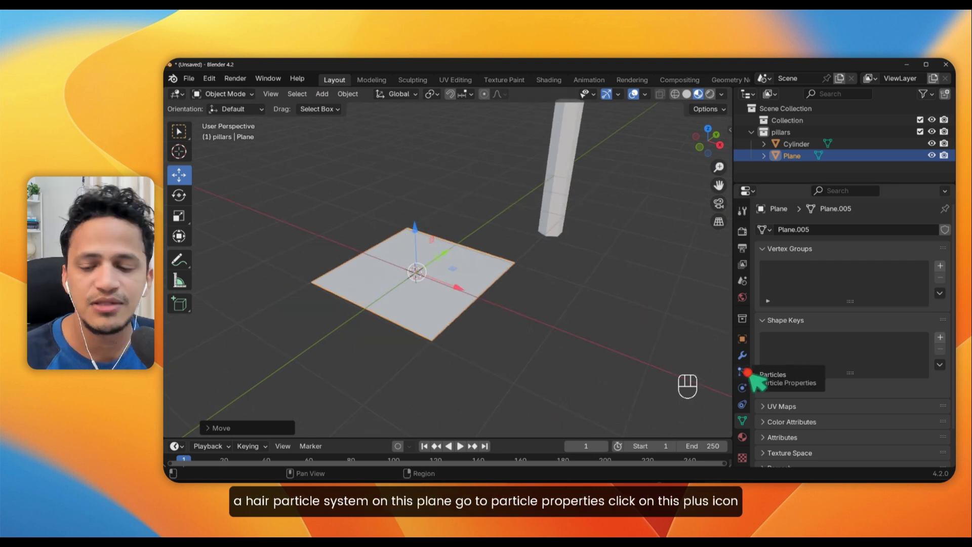
Add a particle system to the plane and change its type to Hair.
{"action": "left_click", "coordinate": [745, 373]}
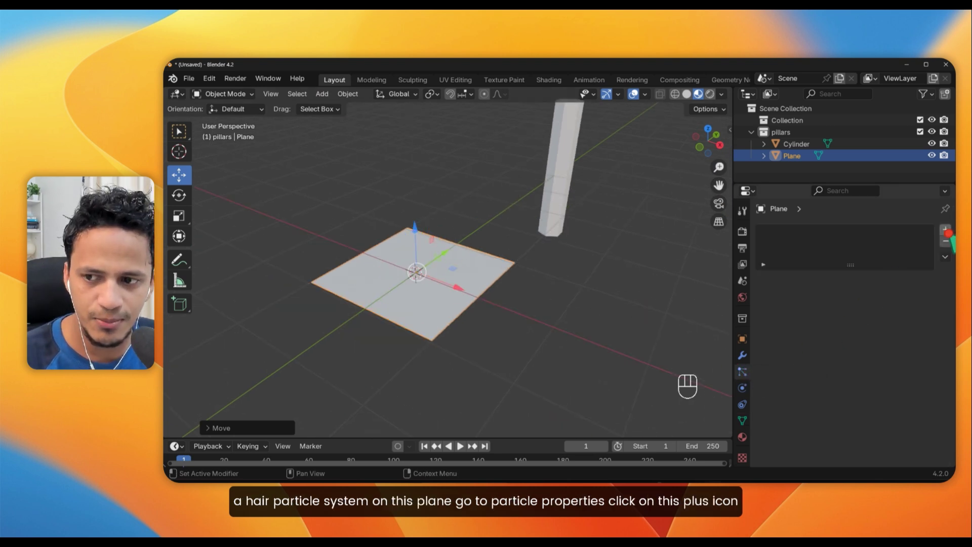
{"action": "left_click", "coordinate": [945, 230]}
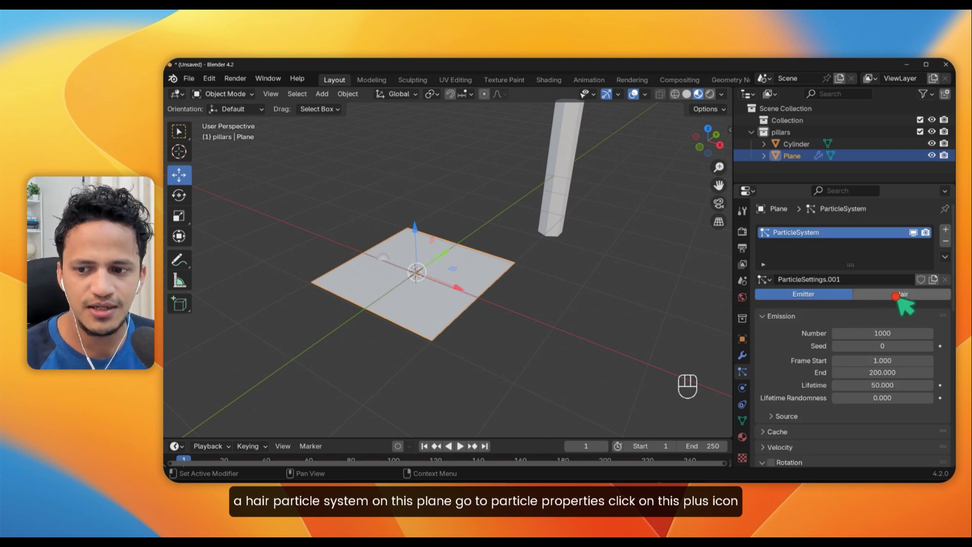
{"action": "left_click", "coordinate": [905, 297]}
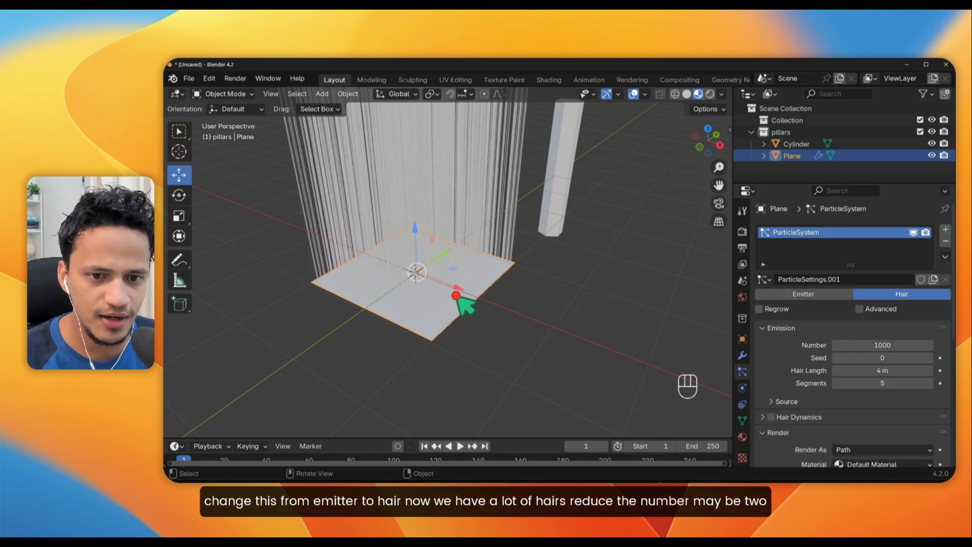
Set the plane's hair particle number to 100 and the hair length to 0.61 m.
{"action": "scroll", "coordinate": [466, 198], "scroll_direction": "down", "scroll_amount": 4}
{"action": "mouse_move", "coordinate": [881, 348]}
{"action": "left_mouse_down"}
{"action": "mouse_move", "coordinate": [860, 346]}
{"action": "mouse_move", "coordinate": [875, 347]}
{"action": "left_mouse_up"}
{"action": "left_click", "coordinate": [891, 346]}
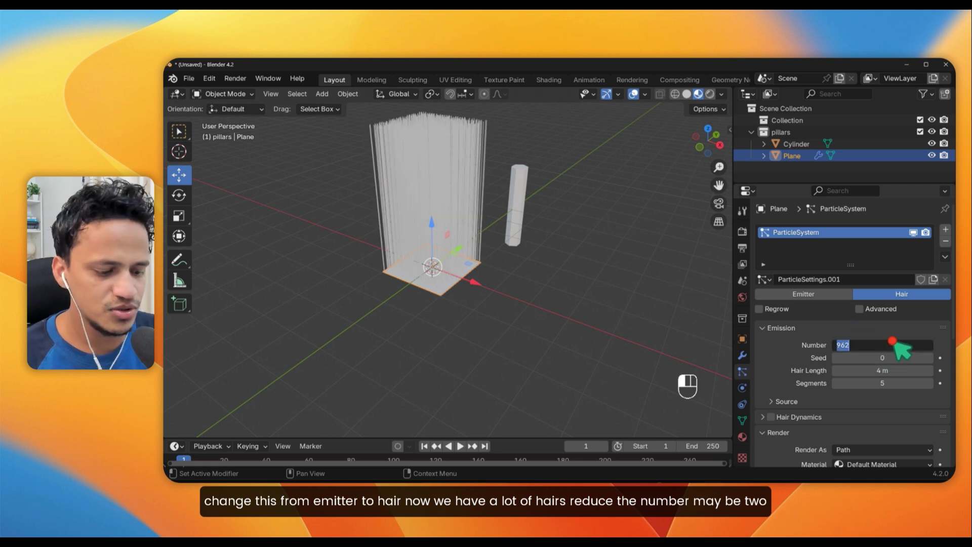
{"action": "key", "text": "Return"}
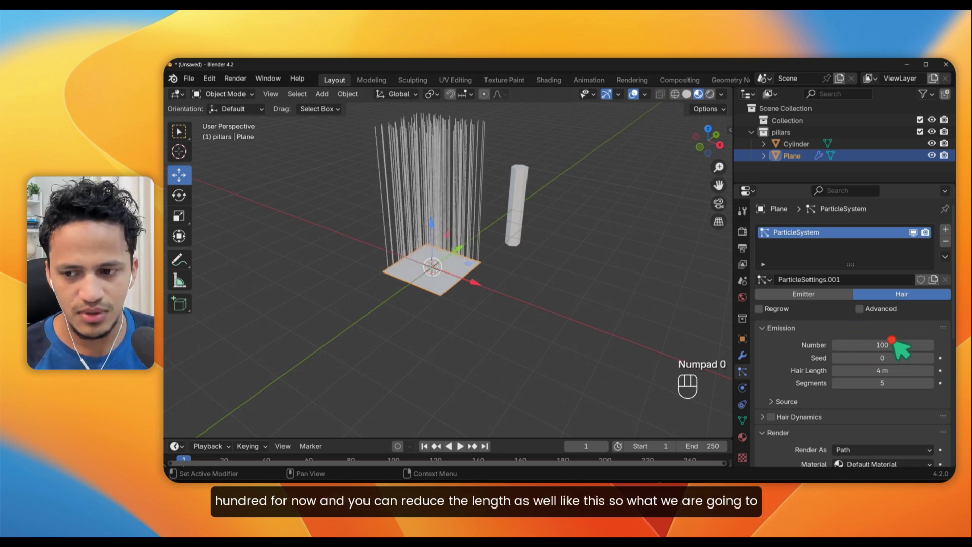
{"action": "left_click_drag", "start_coordinate": [903, 374], "coordinate": [748, 388]}
{"action": "left_click_drag", "start_coordinate": [885, 377], "coordinate": [889, 377]}
{"action": "middle_click_drag", "start_coordinate": [511, 329], "coordinate": [349, 250]}
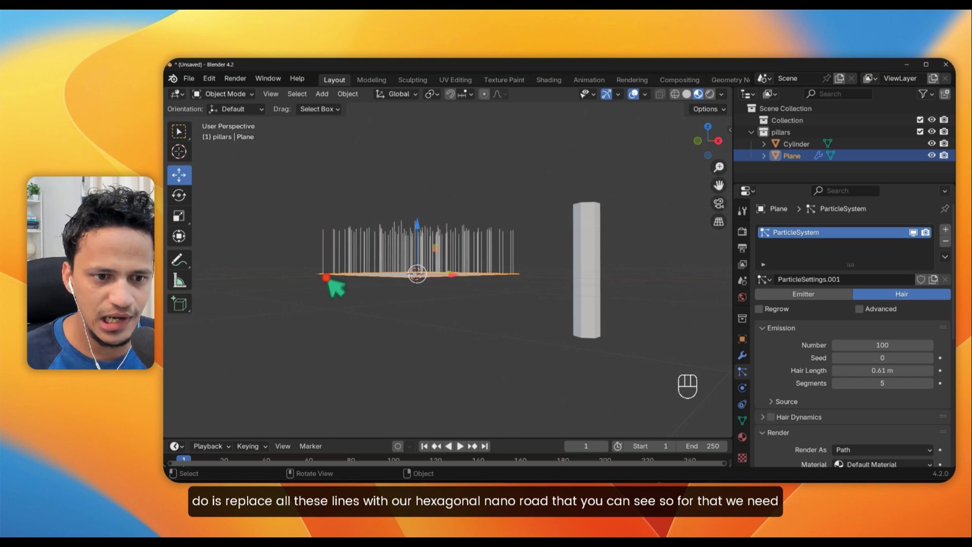
Scale the hexagonal pillar down further and move it closer to the plane.
{"action": "left_click", "coordinate": [580, 239]}
{"action": "middle_click_drag", "start_coordinate": [582, 282], "coordinate": [610, 303]}
{"action": "key", "text": "s"}
{"action": "left_click", "coordinate": [635, 238]}
{"action": "left_click_drag", "start_coordinate": [673, 201], "coordinate": [578, 223]}
{"action": "middle_click_drag", "start_coordinate": [520, 289], "coordinate": [429, 473], "text": "shift"}
{"action": "scroll", "coordinate": [447, 317], "scroll_direction": "up", "scroll_amount": 6}
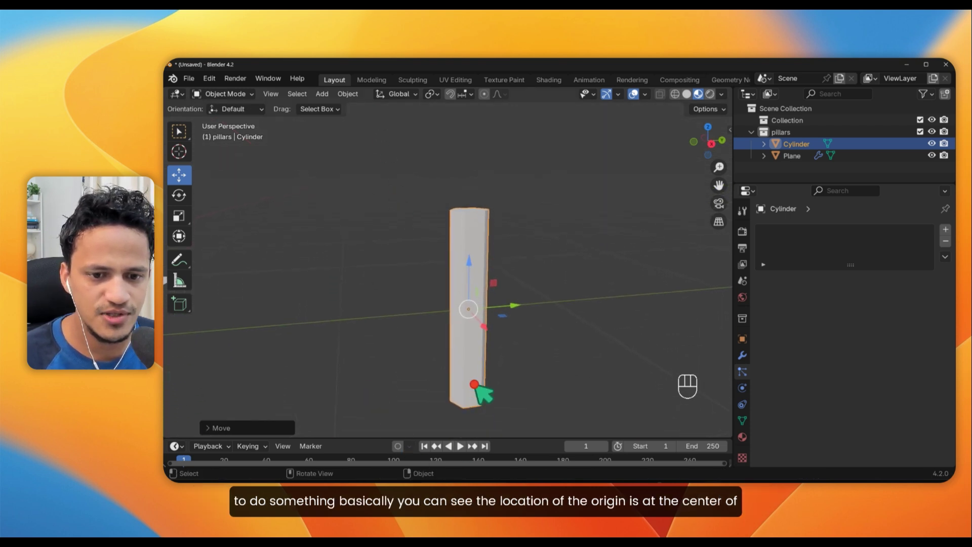
In Edit Mode, raise the pillar's geometry along Z so that its origin sits at the base.
{"action": "middle_click_drag", "start_coordinate": [479, 306], "coordinate": [433, 236]}
{"action": "scroll", "coordinate": [436, 253], "scroll_direction": "up", "scroll_amount": 6}
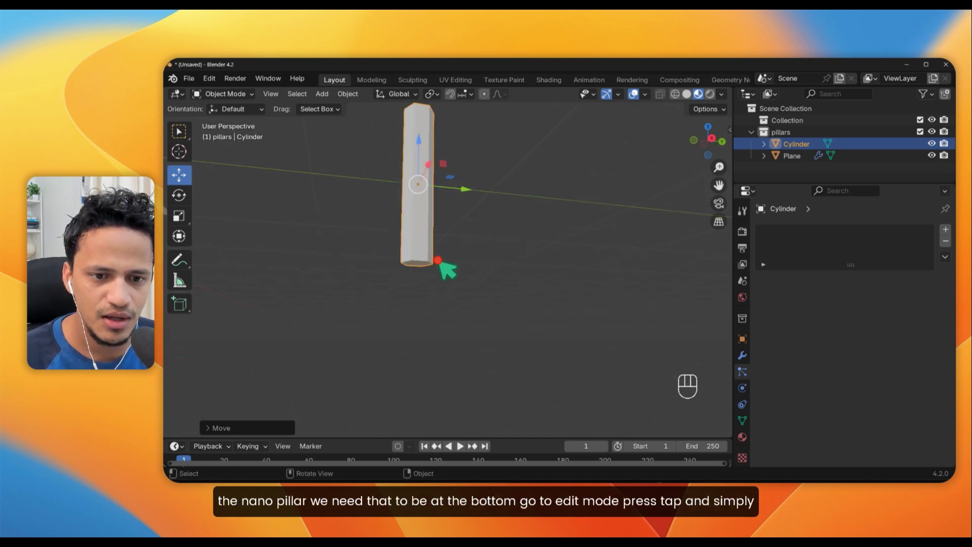
{"action": "scroll", "coordinate": [442, 244], "scroll_direction": "down", "scroll_amount": 6}
{"action": "middle_click_drag", "start_coordinate": [453, 221], "coordinate": [467, 336]}
{"action": "middle_click_drag", "start_coordinate": [456, 231], "coordinate": [462, 282], "text": "shift"}
{"action": "key", "text": "Tab"}
{"action": "scroll", "coordinate": [462, 282], "scroll_direction": "up", "scroll_amount": 4}
{"action": "left_click_drag", "start_coordinate": [404, 239], "coordinate": [404, 167]}
{"action": "middle_click_drag", "start_coordinate": [403, 167], "coordinate": [421, 357]}
{"action": "scroll", "coordinate": [491, 314], "scroll_direction": "down", "scroll_amount": 6}
{"action": "middle_click_drag", "start_coordinate": [491, 314], "coordinate": [698, 286]}
{"action": "middle_click_drag", "start_coordinate": [502, 289], "coordinate": [477, 352]}
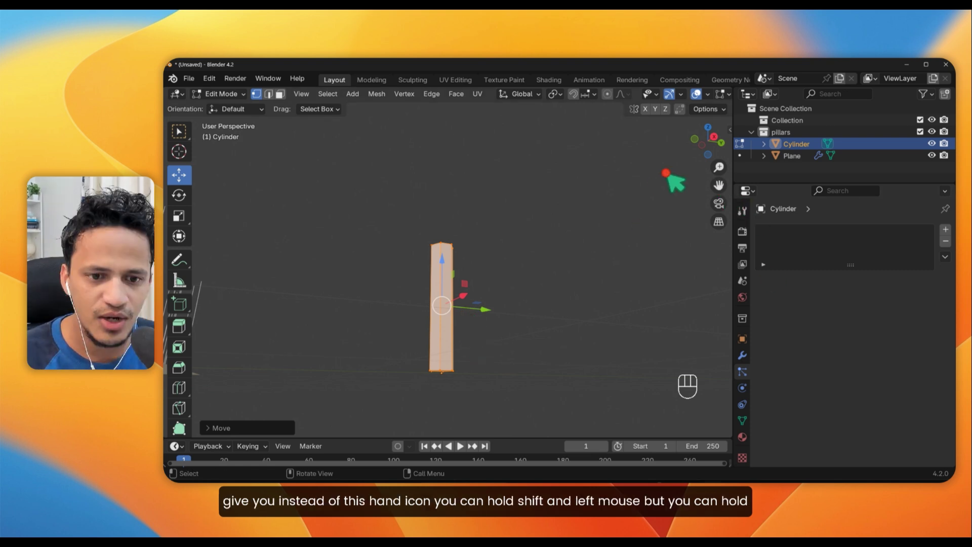
{"action": "middle_click_drag", "start_coordinate": [645, 200], "coordinate": [683, 144], "text": "shift"}
{"action": "scroll", "coordinate": [623, 221], "scroll_direction": "down", "scroll_amount": 2}
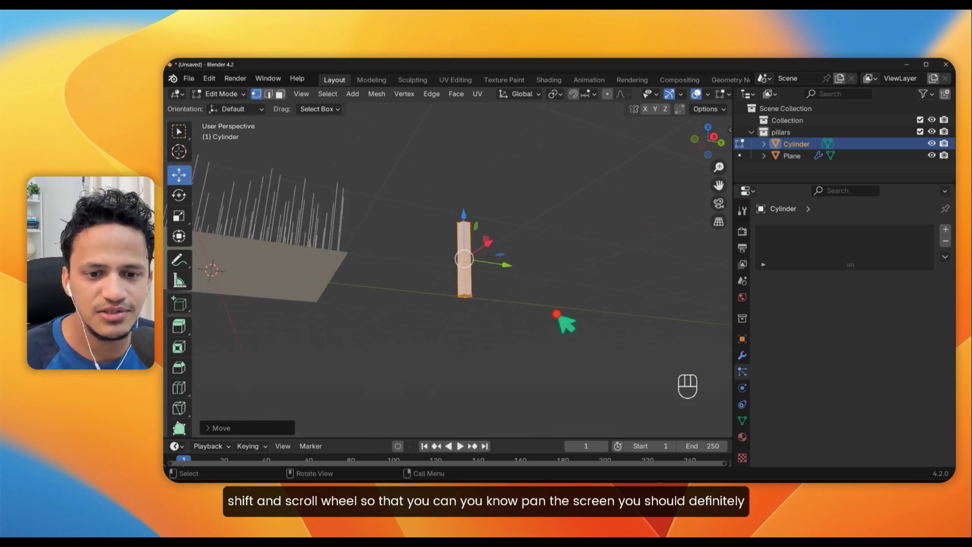
{"action": "scroll", "coordinate": [557, 314], "scroll_direction": "up", "scroll_amount": 4}
{"action": "middle_click_drag", "start_coordinate": [535, 330], "coordinate": [527, 328]}
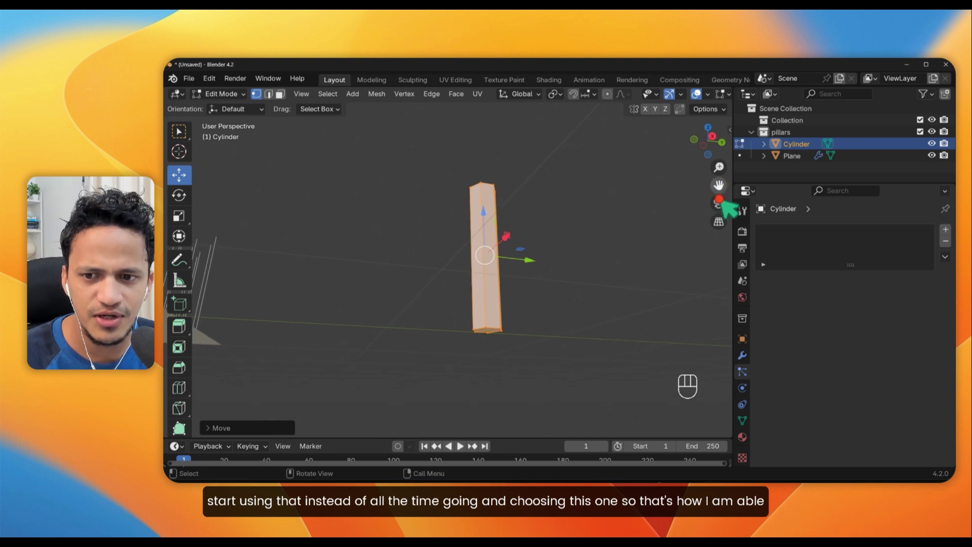
Fine-tune the height of the pillar's geometry above its origin and return to Object Mode.
{"action": "scroll", "coordinate": [536, 316], "scroll_direction": "down", "scroll_amount": 3}
{"action": "middle_click_drag", "start_coordinate": [524, 328], "coordinate": [486, 317]}
{"action": "scroll", "coordinate": [495, 339], "scroll_direction": "up", "scroll_amount": 5}
{"action": "left_click_drag", "start_coordinate": [477, 212], "coordinate": [477, 210]}
{"action": "middle_click_drag", "start_coordinate": [479, 213], "coordinate": [529, 324]}
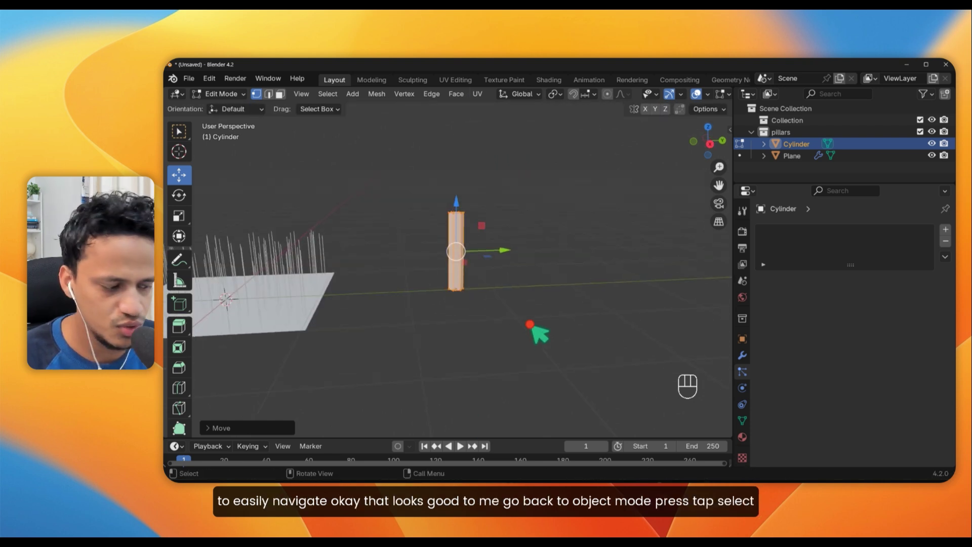
{"action": "key", "text": "Tab"}
Return to Object Mode, select the plane and set its hair particles to render as Object instead of Path.
{"action": "scroll", "coordinate": [528, 320], "scroll_direction": "down", "scroll_amount": 5}
{"action": "middle_click_drag", "start_coordinate": [426, 287], "coordinate": [575, 351], "text": "shift"}
{"action": "scroll", "coordinate": [476, 268], "scroll_direction": "up", "scroll_amount": 6}
{"action": "left_click", "coordinate": [467, 266]}
{"action": "scroll", "coordinate": [812, 372], "scroll_direction": "down", "scroll_amount": 5}
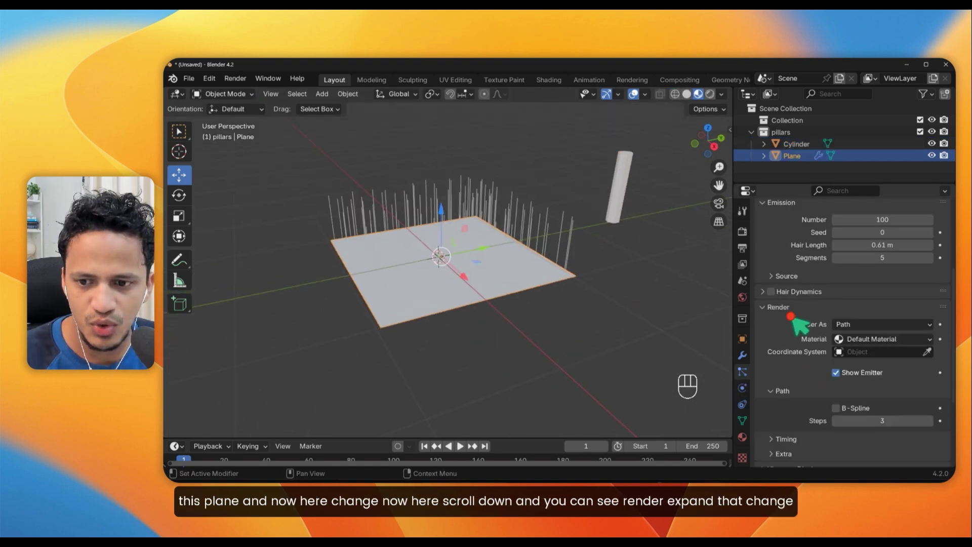
{"action": "left_click", "coordinate": [779, 307]}
{"action": "left_click", "coordinate": [772, 337]}
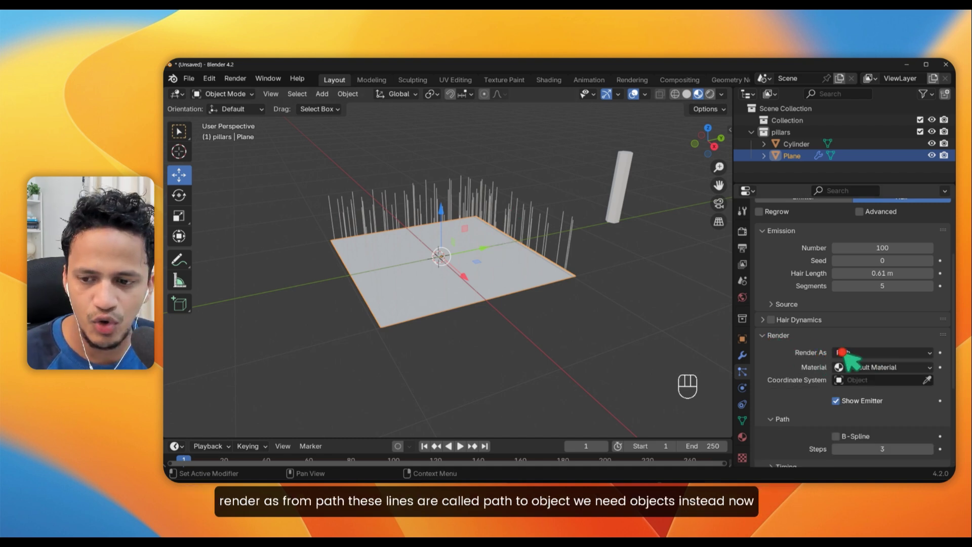
{"action": "left_click", "coordinate": [857, 352]}
{"action": "left_click", "coordinate": [860, 395]}
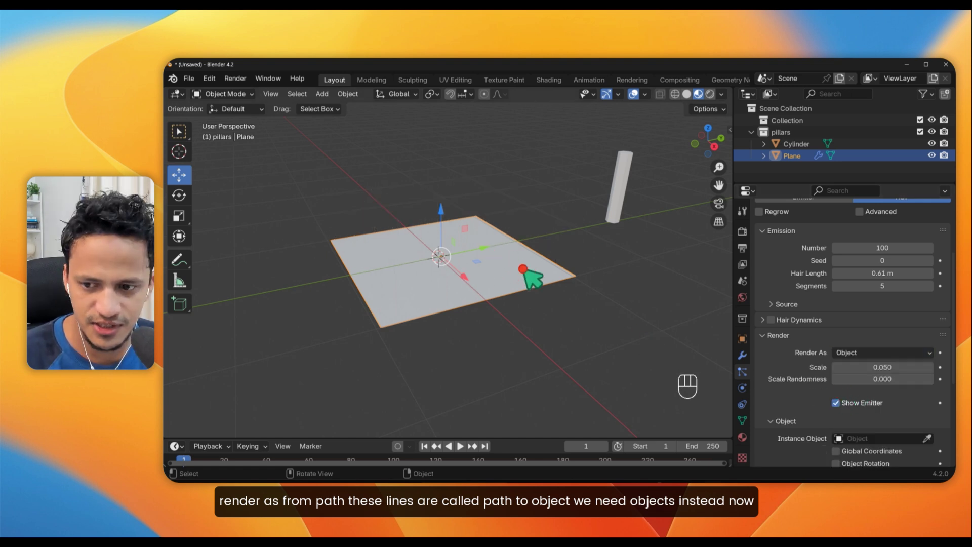
Assign the hexagonal pillar as the instance object of the plane's hair particles by picking it in the scene.
{"action": "scroll", "coordinate": [836, 397], "scroll_direction": "down", "scroll_amount": 2}
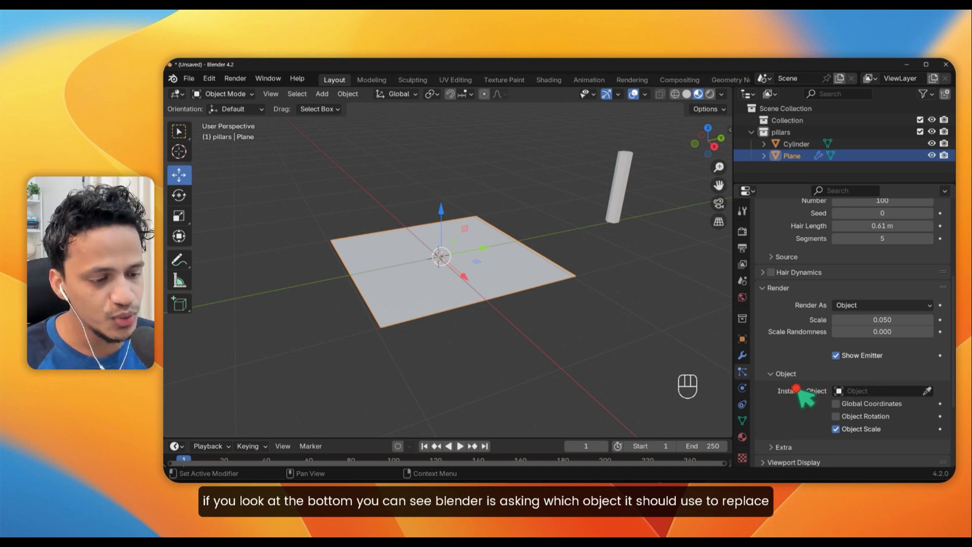
{"action": "scroll", "coordinate": [588, 287], "scroll_direction": "down", "scroll_amount": 4}
{"action": "middle_click_drag", "start_coordinate": [558, 317], "coordinate": [552, 320]}
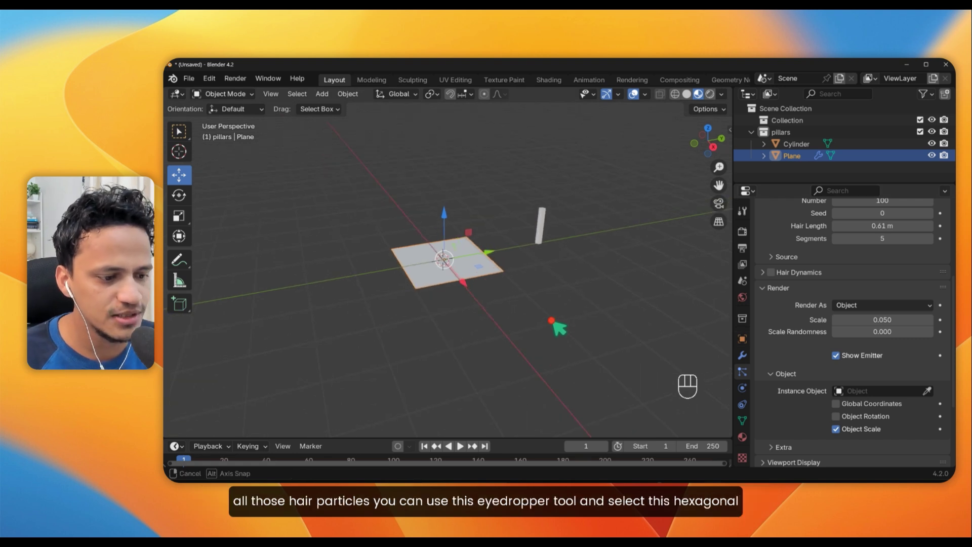
{"action": "scroll", "coordinate": [558, 328], "scroll_direction": "up", "scroll_amount": 3}
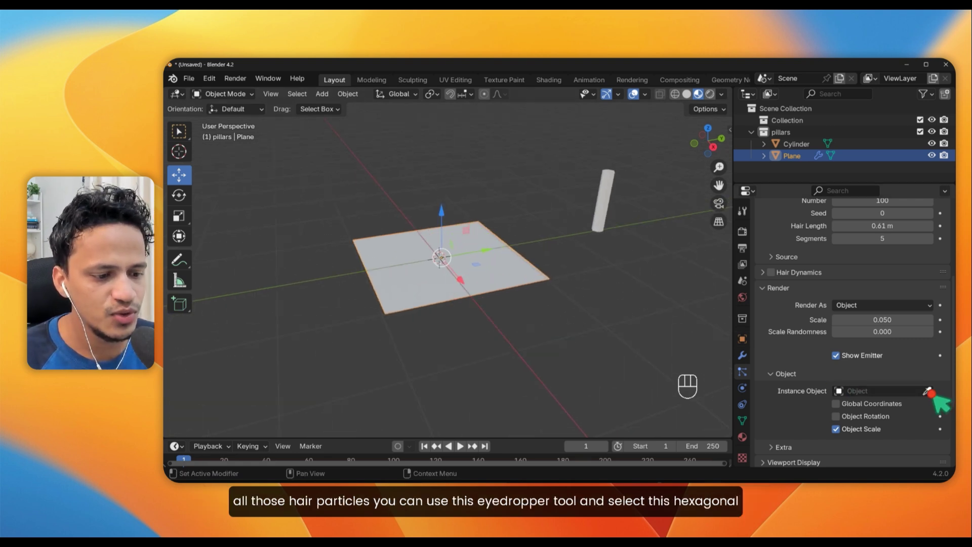
{"action": "left_click", "coordinate": [930, 392]}
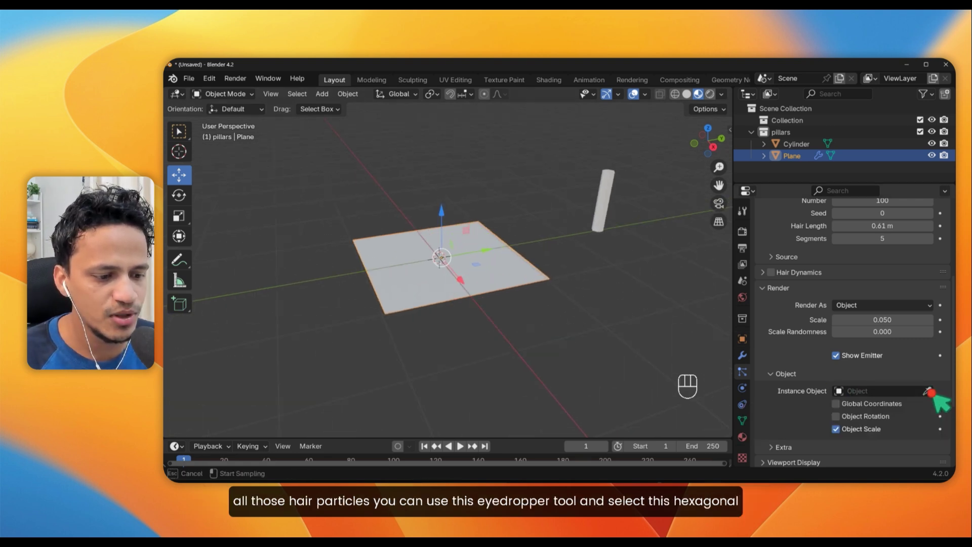
{"action": "left_click", "coordinate": [609, 190]}
Increase the hair length of the plane's particle system to 9.04 m.
{"action": "middle_click_drag", "start_coordinate": [610, 190], "coordinate": [557, 269]}
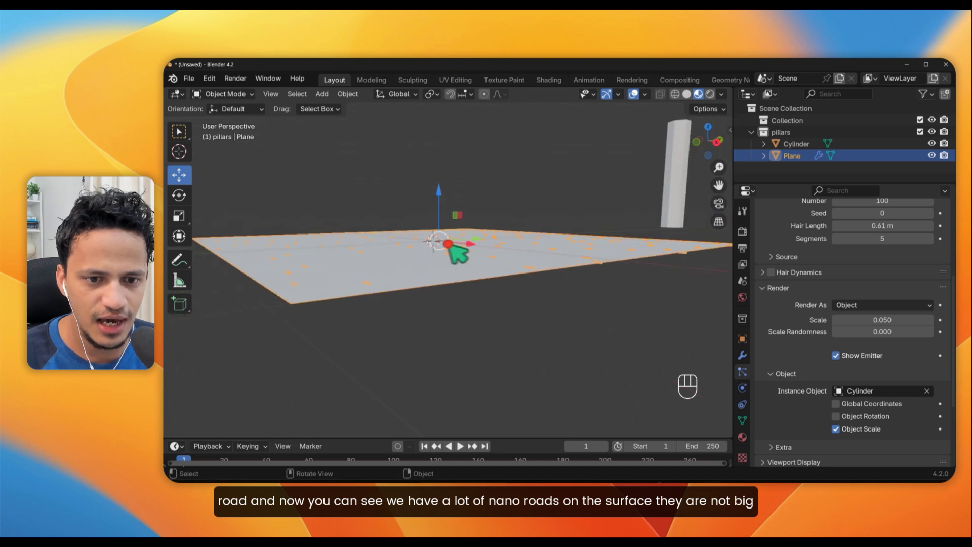
{"action": "middle_click_drag", "start_coordinate": [399, 281], "coordinate": [445, 334]}
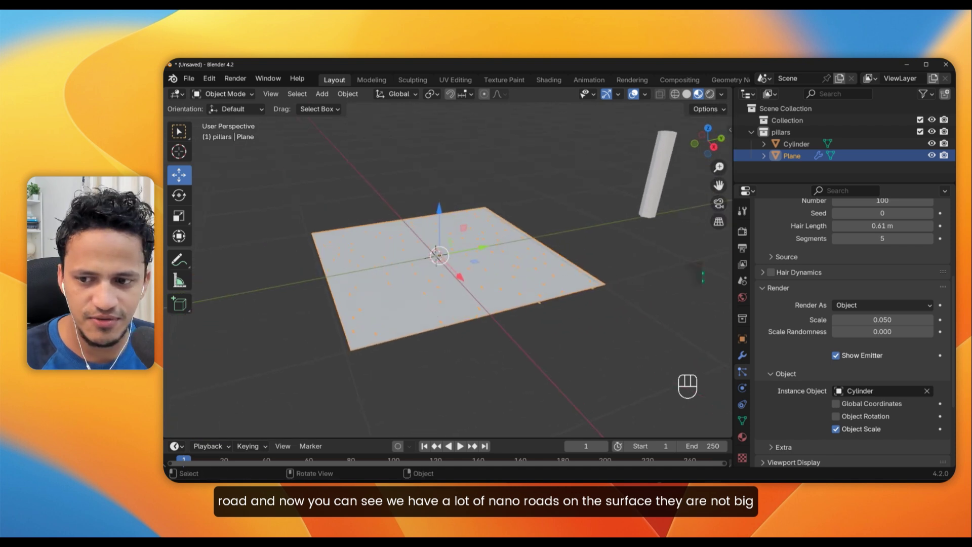
{"action": "scroll", "coordinate": [900, 354], "scroll_direction": "up", "scroll_amount": 6}
{"action": "left_click_drag", "start_coordinate": [888, 379], "coordinate": [889, 380]}
{"action": "left_click_drag", "start_coordinate": [294, 375], "coordinate": [856, 375]}
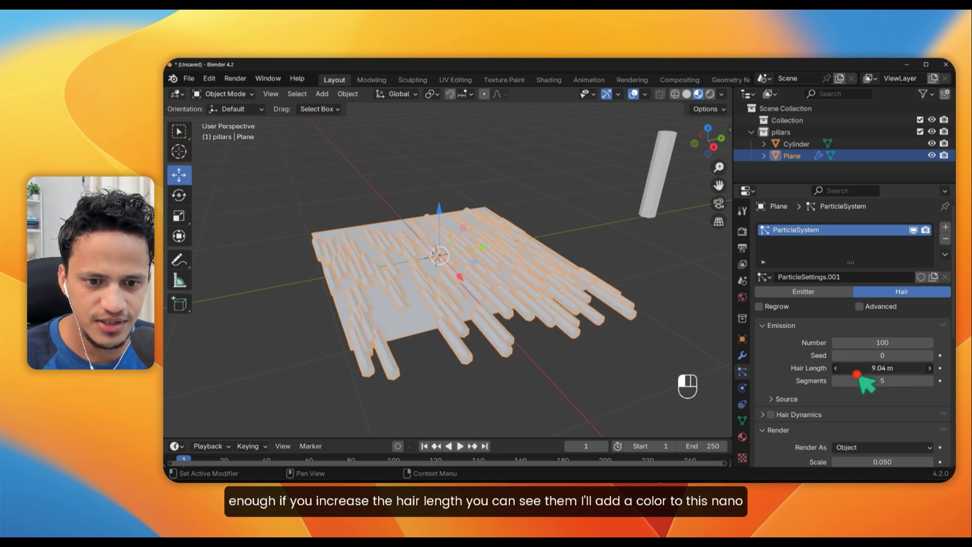
Select the standalone hexagonal pillar and give it a new material with a light blue base color.
{"action": "scroll", "coordinate": [545, 209], "scroll_direction": "down", "scroll_amount": 4}
{"action": "left_click", "coordinate": [559, 205]}
{"action": "mouse_move", "coordinate": [575, 275]}
{"action": "middle_mouse_down"}
{"action": "mouse_move", "coordinate": [499, 287]}
{"action": "mouse_move", "coordinate": [581, 278]}
{"action": "middle_mouse_up"}
{"action": "left_click", "coordinate": [742, 437]}
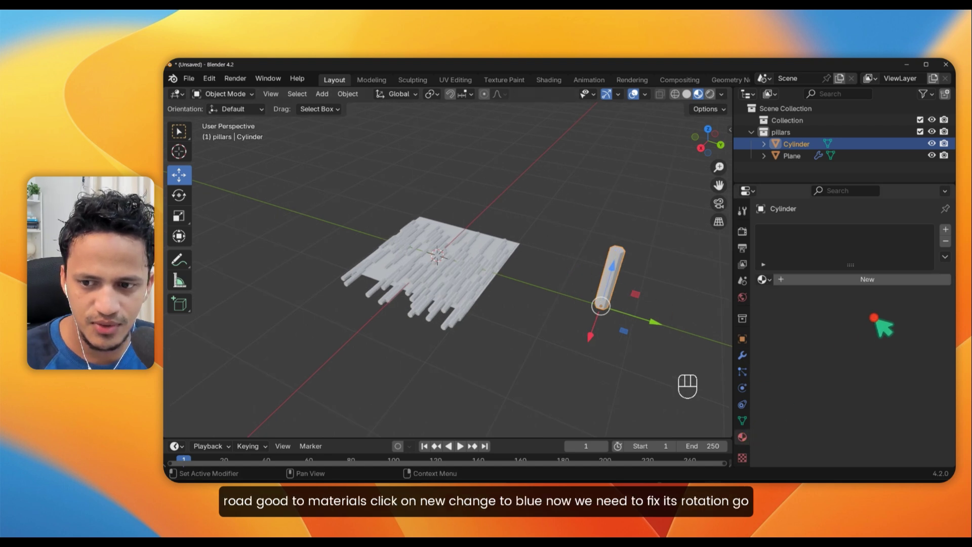
{"action": "left_click", "coordinate": [871, 284]}
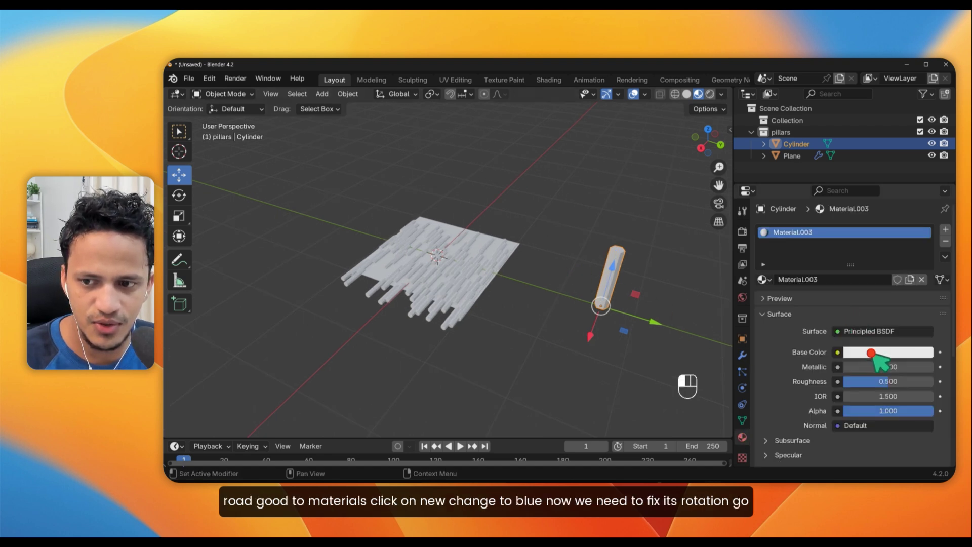
{"action": "left_click", "coordinate": [871, 353]}
{"action": "left_click_drag", "start_coordinate": [876, 215], "coordinate": [876, 206]}
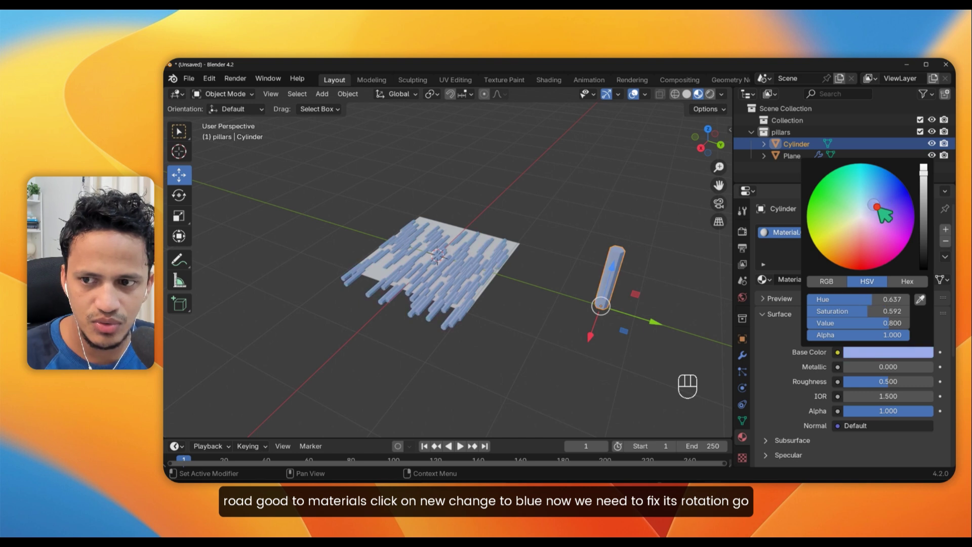
{"action": "middle_click_drag", "start_coordinate": [416, 272], "coordinate": [388, 259]}
{"action": "middle_click_drag", "start_coordinate": [525, 314], "coordinate": [537, 314]}
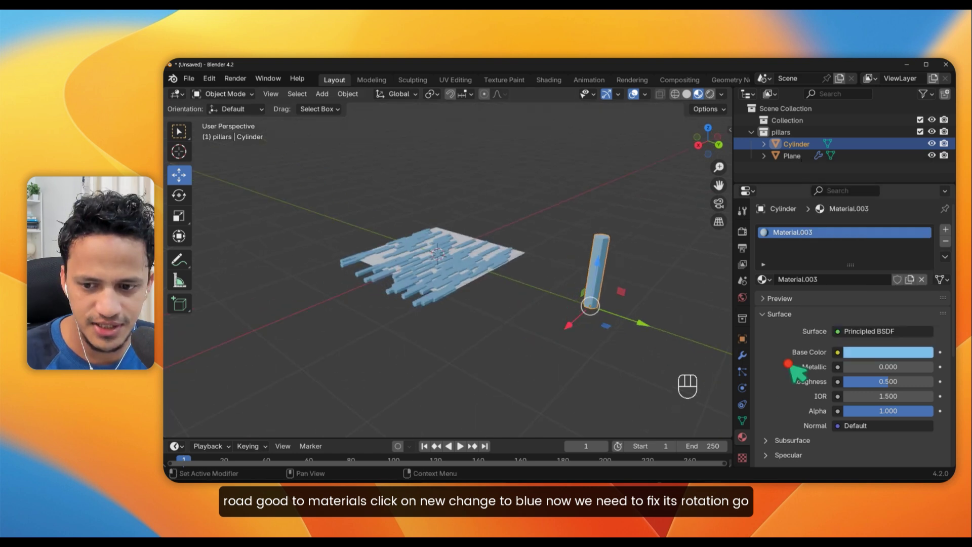
Enable Object Rotation for the instances in the plane's particle settings and select the standalone pillar.
{"action": "left_click", "coordinate": [743, 371]}
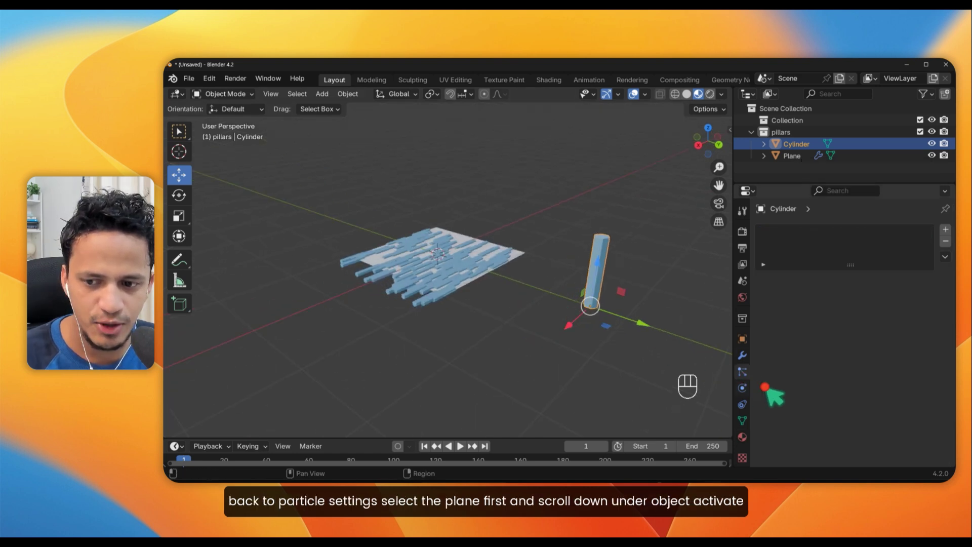
{"action": "left_click", "coordinate": [529, 273]}
{"action": "middle_click_drag", "start_coordinate": [529, 276], "coordinate": [529, 282]}
{"action": "left_click", "coordinate": [512, 259]}
{"action": "scroll", "coordinate": [825, 396], "scroll_direction": "down", "scroll_amount": 6}
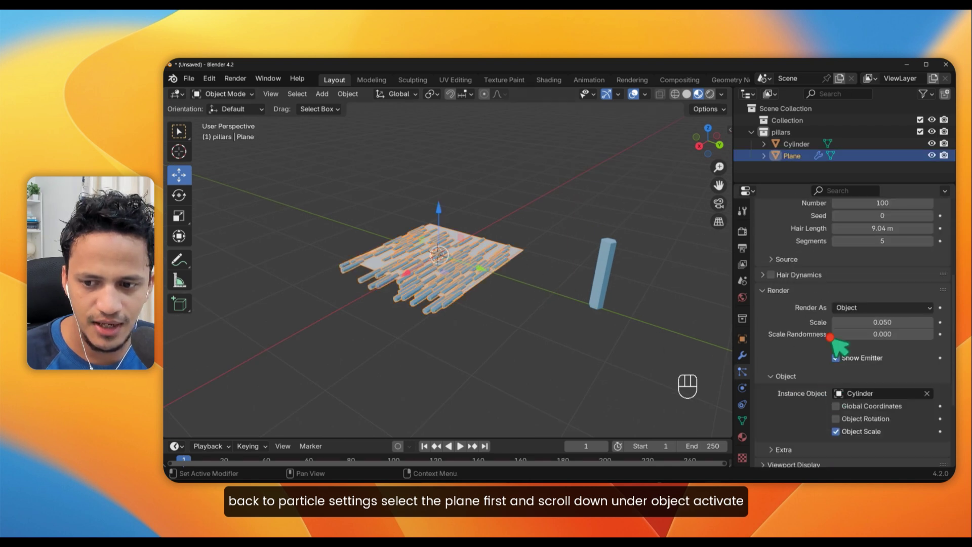
{"action": "scroll", "coordinate": [828, 342], "scroll_direction": "down", "scroll_amount": 5}
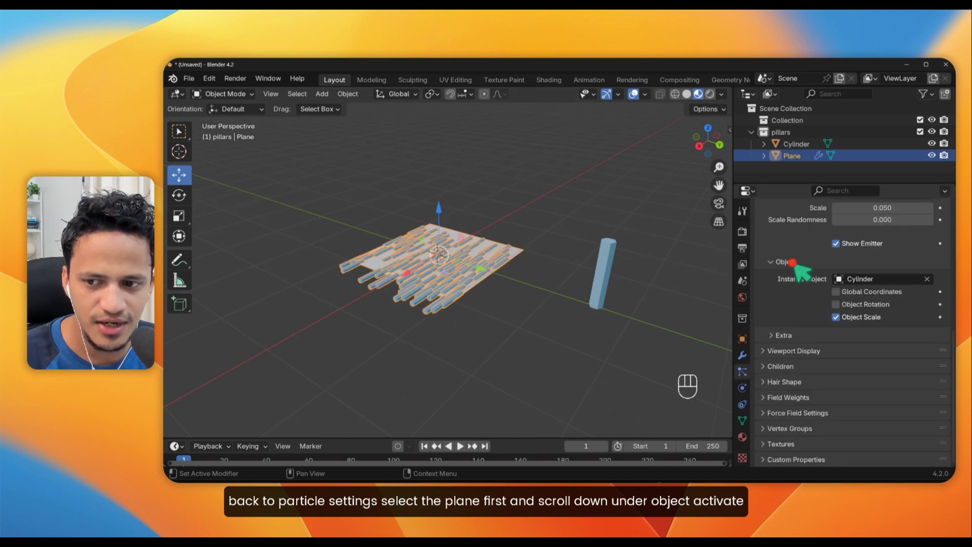
{"action": "left_click", "coordinate": [837, 304]}
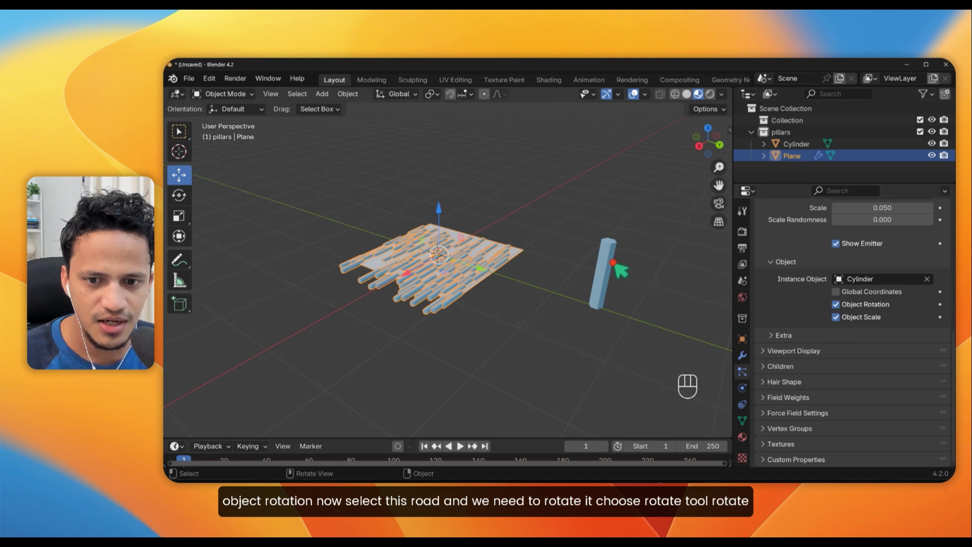
{"action": "left_click", "coordinate": [610, 283]}
{"action": "middle_click_drag", "start_coordinate": [636, 319], "coordinate": [559, 343]}
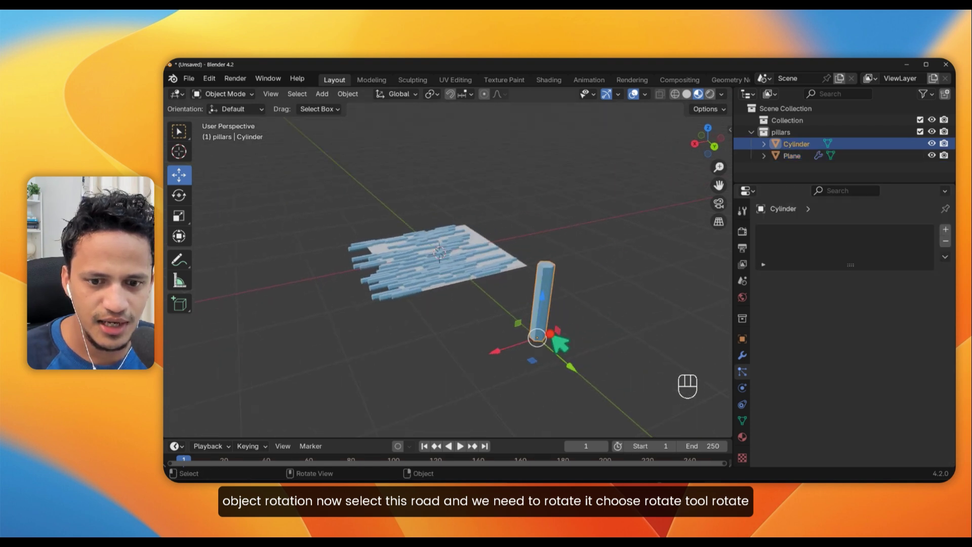
Try rotating the standalone pillar freely about the Y axis with the Rotate tool and undo it.
{"action": "left_click", "coordinate": [182, 202]}
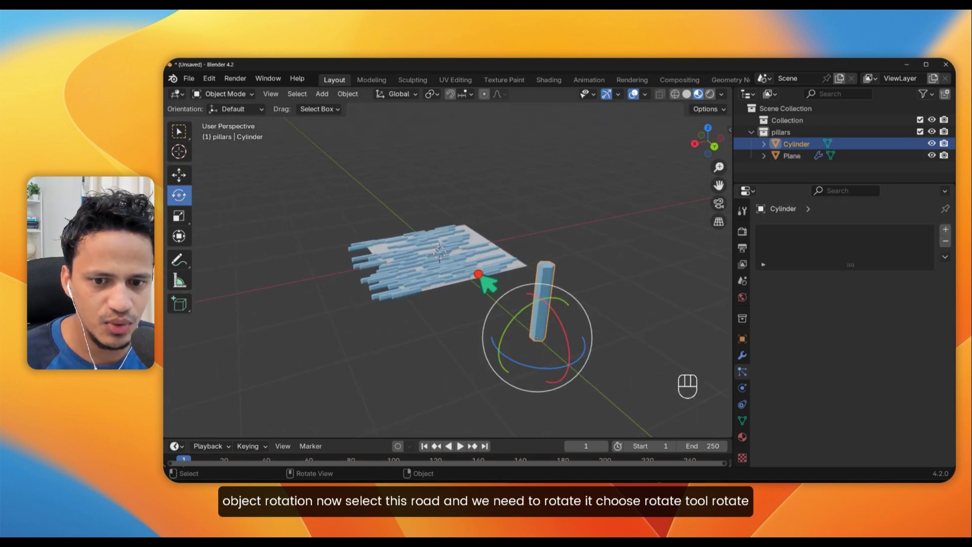
{"action": "left_click_drag", "start_coordinate": [527, 325], "coordinate": [562, 271]}
{"action": "key", "text": "ctrl+z"}
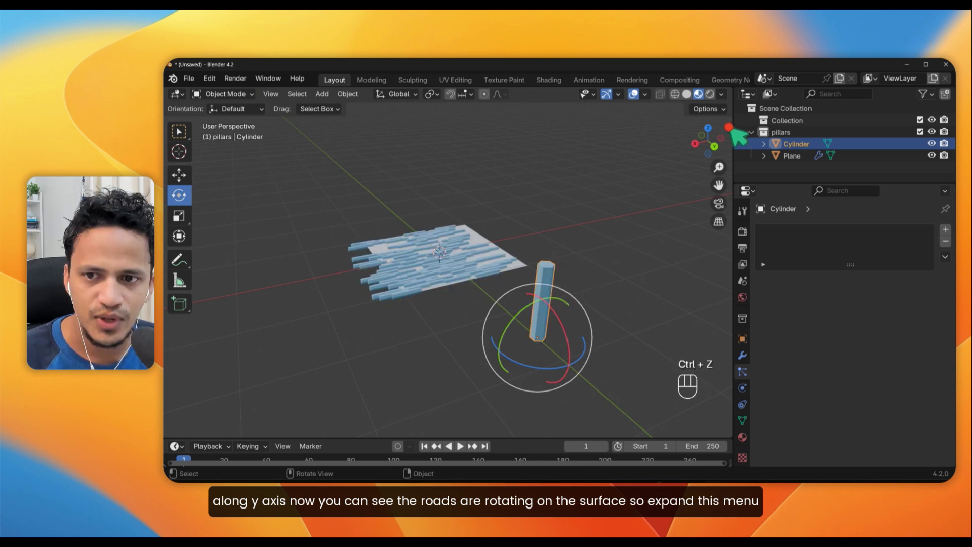
Set the standalone pillar's Y rotation to 90° in its transform values and inspect the instances on the plane.
{"action": "left_click", "coordinate": [733, 129]}
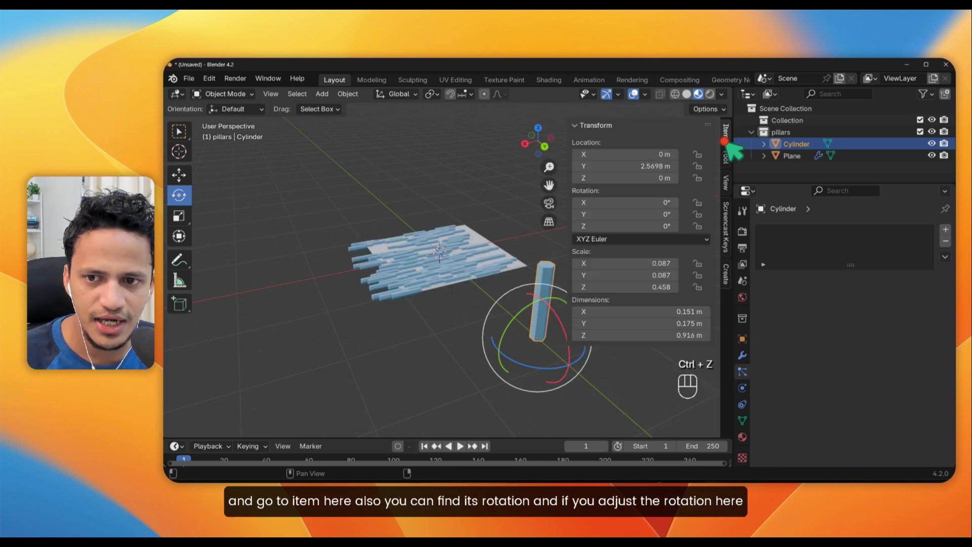
{"action": "scroll", "coordinate": [456, 248], "scroll_direction": "down", "scroll_amount": 3}
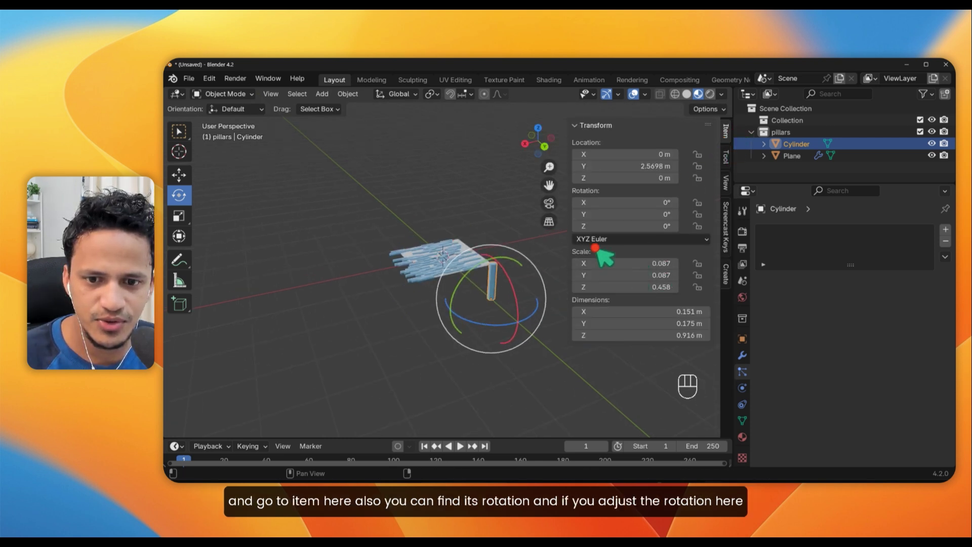
{"action": "left_click_drag", "start_coordinate": [469, 274], "coordinate": [462, 280]}
{"action": "mouse_move", "coordinate": [614, 218]}
{"action": "left_mouse_down"}
{"action": "mouse_move", "coordinate": [663, 220]}
{"action": "mouse_move", "coordinate": [556, 217]}
{"action": "mouse_move", "coordinate": [608, 218]}
{"action": "left_mouse_up"}
{"action": "left_click", "coordinate": [630, 218]}
{"action": "type", "text": "90"}
{"action": "key", "text": "Return"}
{"action": "middle_click_drag", "start_coordinate": [506, 263], "coordinate": [425, 336]}
{"action": "left_click", "coordinate": [428, 326]}
{"action": "scroll", "coordinate": [429, 333], "scroll_direction": "down", "scroll_amount": 5}
{"action": "left_click", "coordinate": [523, 270]}
{"action": "middle_click_drag", "start_coordinate": [442, 300], "coordinate": [374, 324], "text": "shift"}
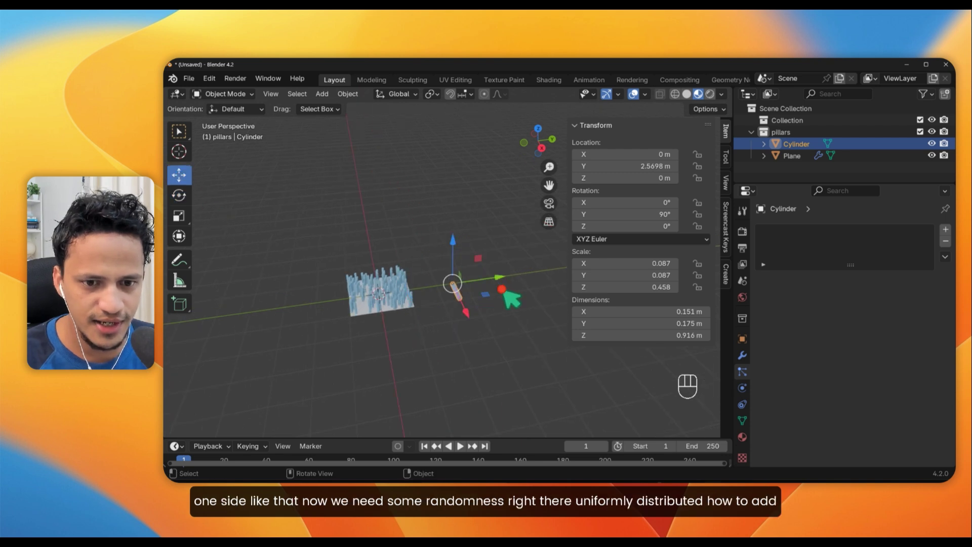
Select the plane, hide the transform sidebar and enable the Advanced option of its hair particle system.
{"action": "scroll", "coordinate": [412, 315], "scroll_direction": "up", "scroll_amount": 5}
{"action": "left_click", "coordinate": [373, 307]}
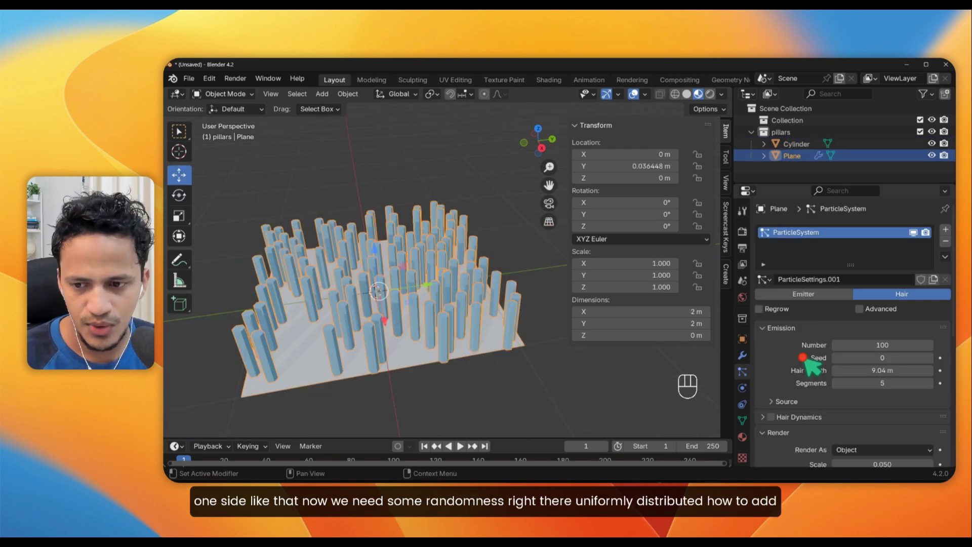
{"action": "scroll", "coordinate": [809, 364], "scroll_direction": "down", "scroll_amount": 5}
{"action": "middle_click_drag", "start_coordinate": [396, 304], "coordinate": [425, 273]}
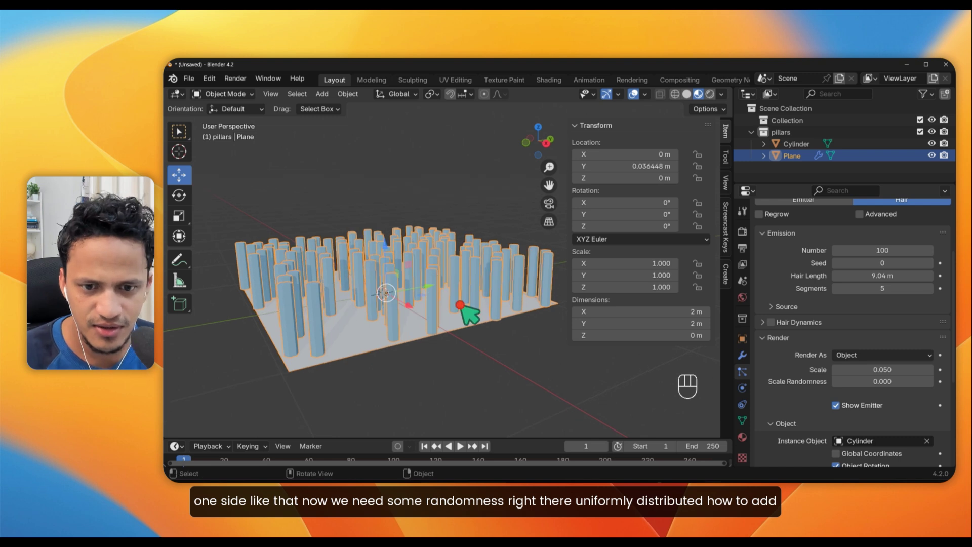
{"action": "left_click", "coordinate": [513, 349]}
{"action": "middle_click_drag", "start_coordinate": [470, 360], "coordinate": [430, 386]}
{"action": "scroll", "coordinate": [423, 350], "scroll_direction": "up", "scroll_amount": 2}
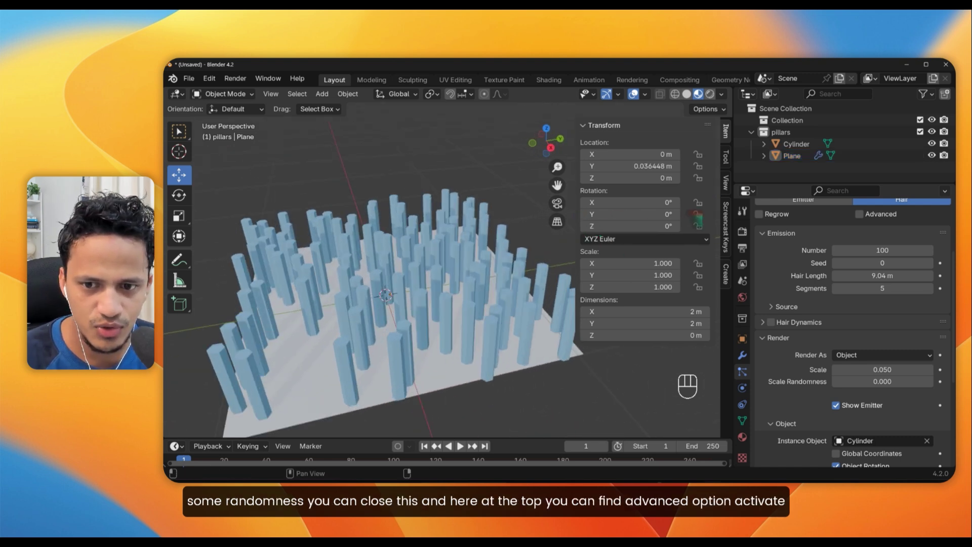
{"action": "key", "text": "n"}
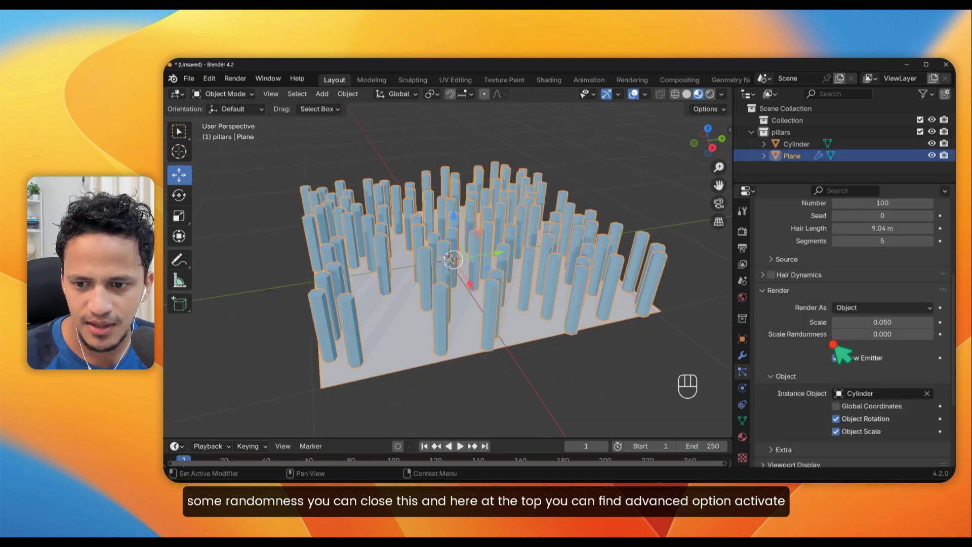
{"action": "scroll", "coordinate": [856, 303], "scroll_direction": "up", "scroll_amount": 5}
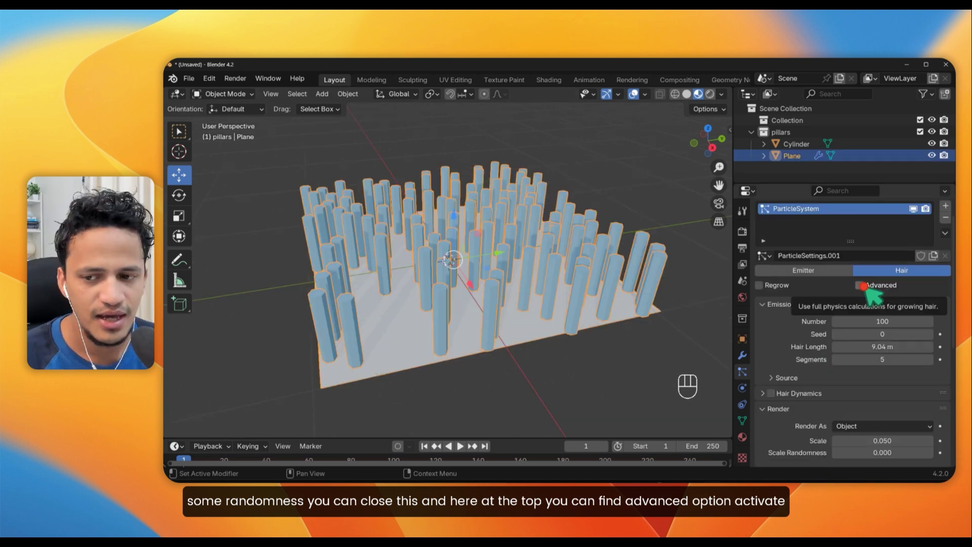
{"action": "left_click", "coordinate": [860, 286]}
Enable particle Rotation for the plane's hair system and set its orientation axis to Normal-Tangent.
{"action": "scroll", "coordinate": [842, 342], "scroll_direction": "down", "scroll_amount": 5}
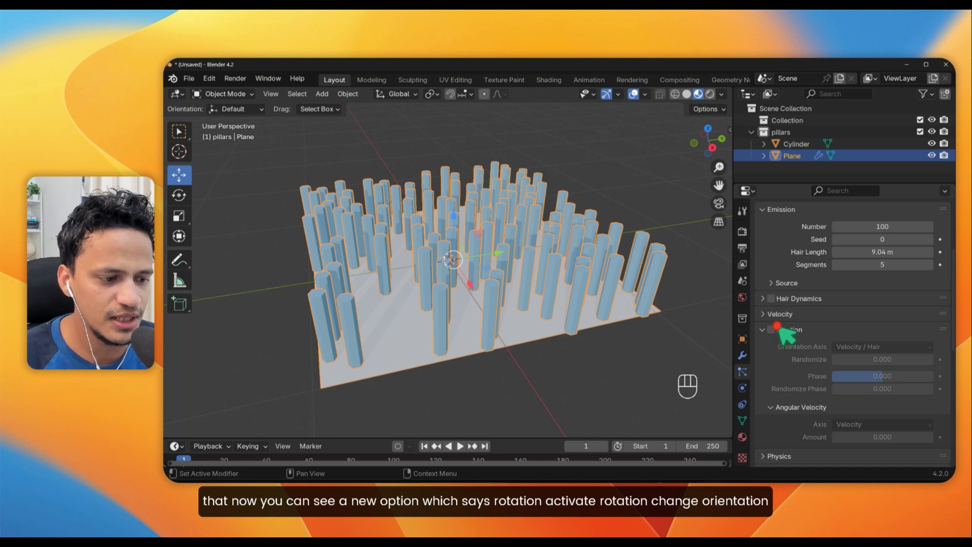
{"action": "left_click", "coordinate": [774, 330]}
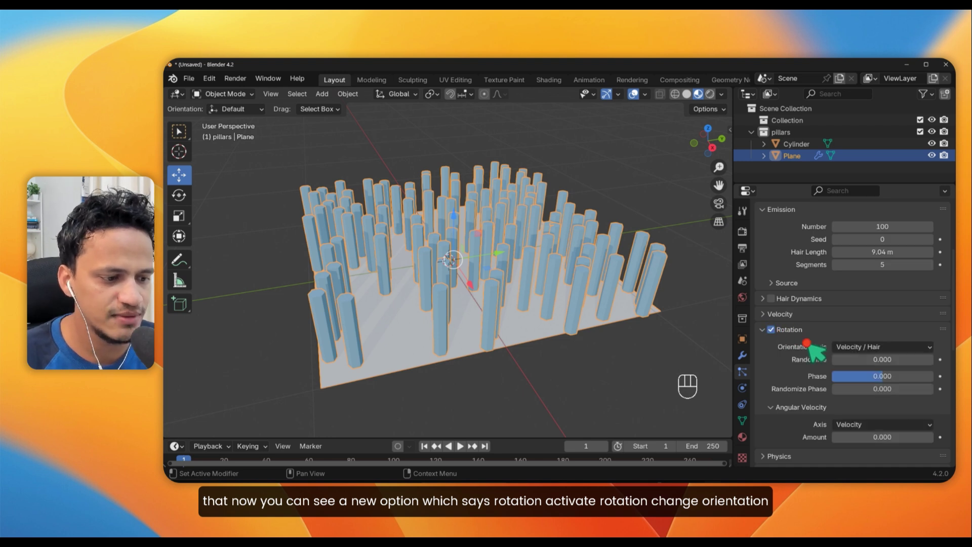
{"action": "scroll", "coordinate": [809, 318], "scroll_direction": "down", "scroll_amount": 2}
{"action": "left_click", "coordinate": [862, 300]}
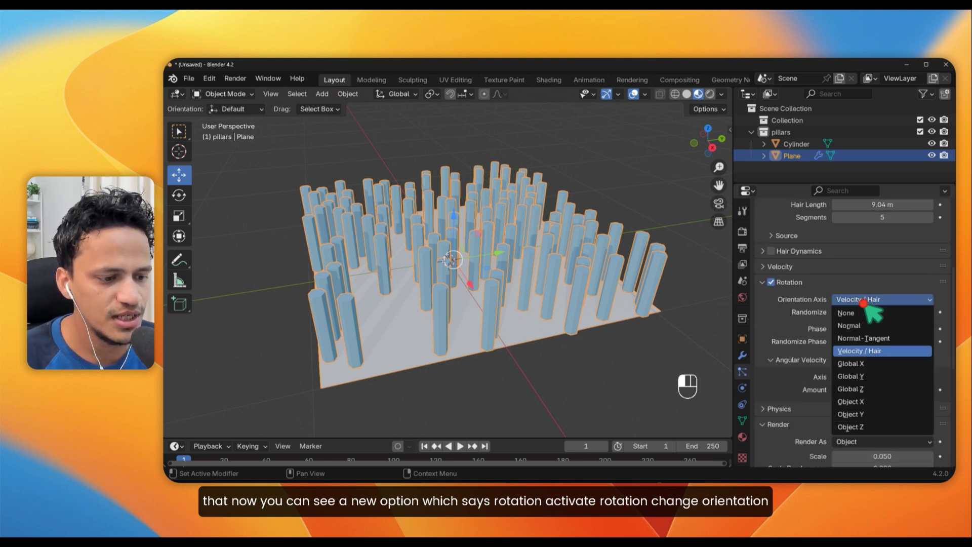
{"action": "left_click", "coordinate": [864, 338]}
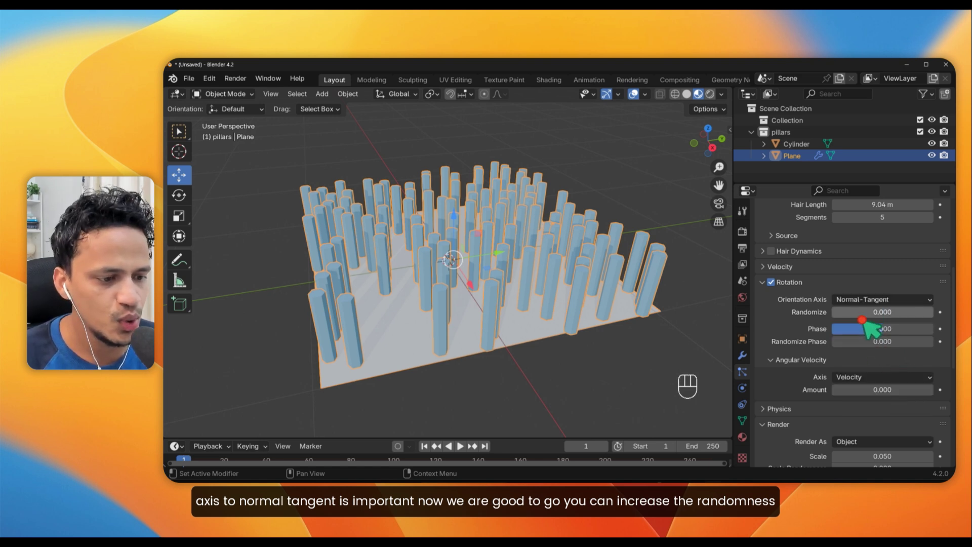
Set the rotation Randomize value of the hair particles to 0.347 and deselect the plane to inspect the pillars.
{"action": "left_click_drag", "start_coordinate": [859, 315], "coordinate": [263, 336]}
{"action": "middle_click_drag", "start_coordinate": [658, 339], "coordinate": [483, 319]}
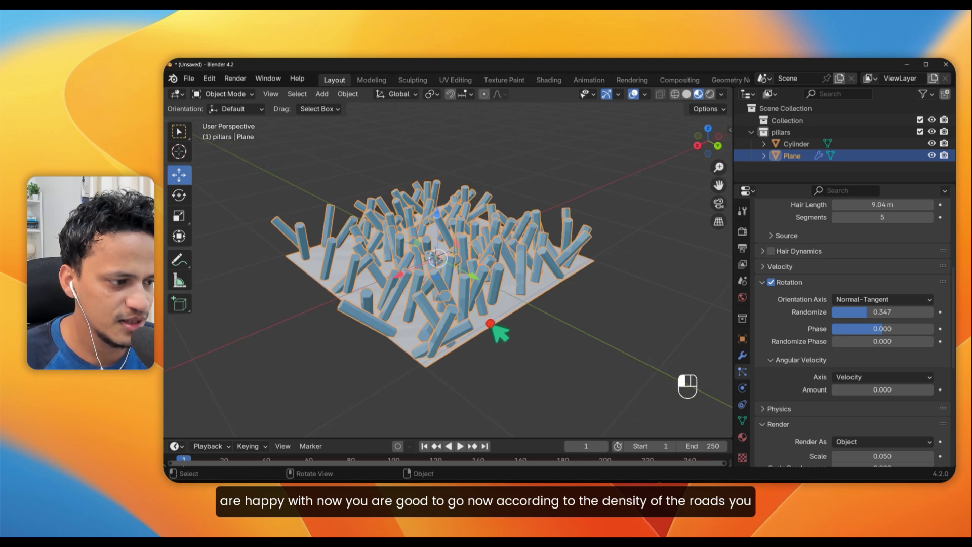
{"action": "left_click", "coordinate": [416, 347]}
{"action": "scroll", "coordinate": [592, 338], "scroll_direction": "up", "scroll_amount": 6}
{"action": "middle_click_drag", "start_coordinate": [416, 347], "coordinate": [420, 369]}
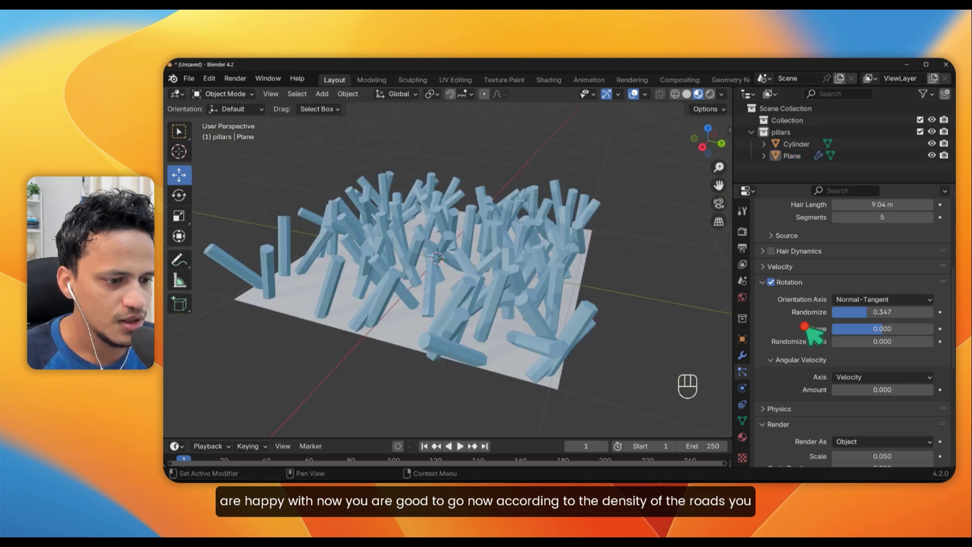
Set the Number of hair particles on the plane to 121.
{"action": "scroll", "coordinate": [820, 341], "scroll_direction": "up", "scroll_amount": 8}
{"action": "left_click_drag", "start_coordinate": [855, 343], "coordinate": [263, 346]}
{"action": "left_click_drag", "start_coordinate": [858, 354], "coordinate": [860, 348]}
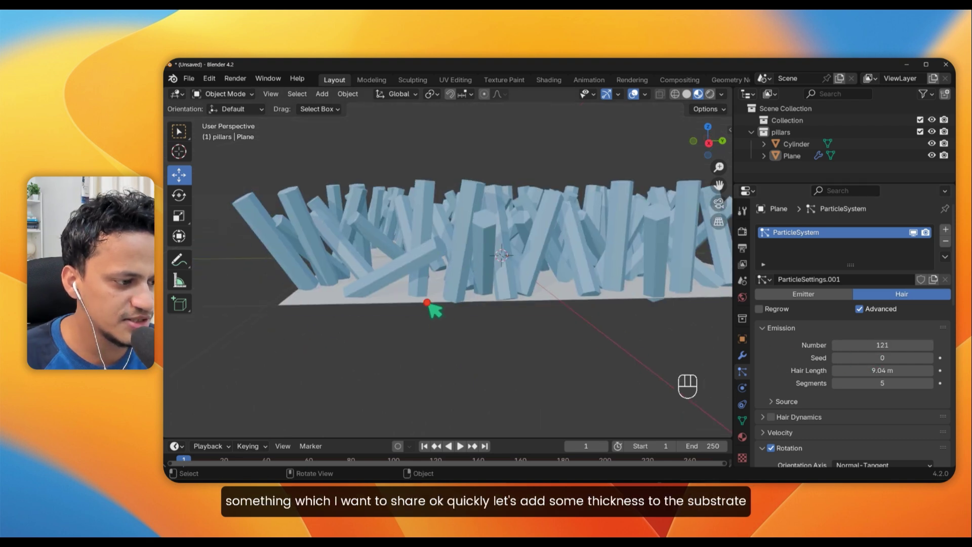
Select the plane with the pillars and add a Solidify modifier to it.
{"action": "middle_click_drag", "start_coordinate": [427, 303], "coordinate": [442, 259]}
{"action": "left_click", "coordinate": [439, 252]}
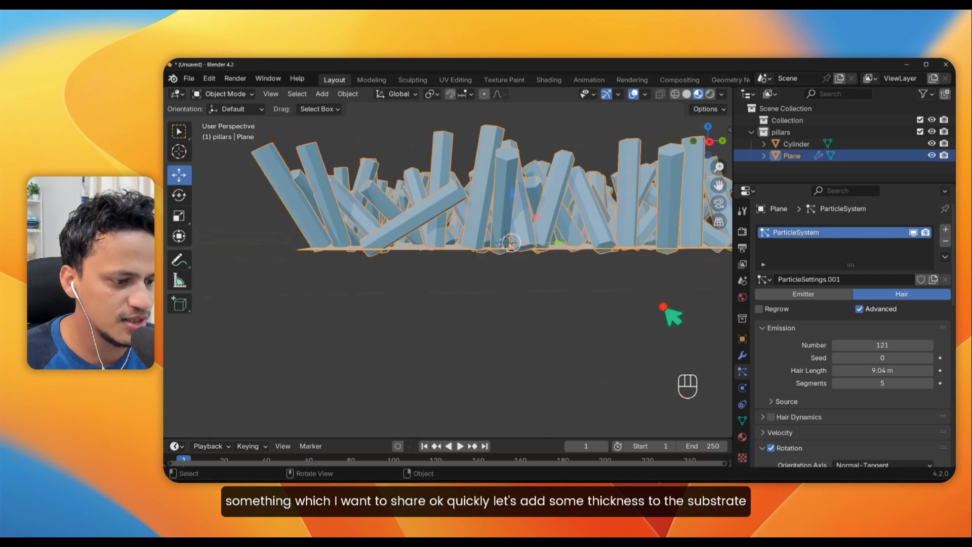
{"action": "left_click", "coordinate": [743, 355]}
{"action": "left_click", "coordinate": [854, 236]}
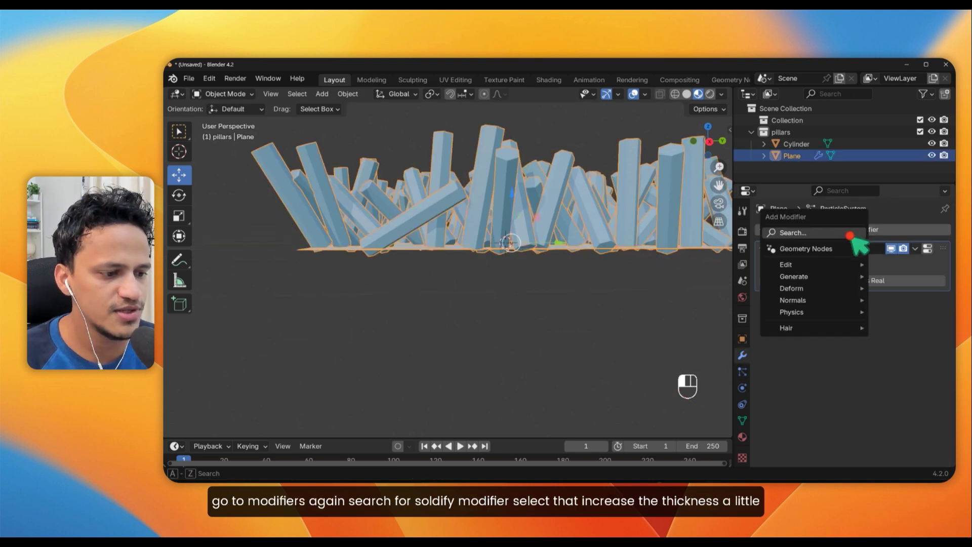
{"action": "left_click", "coordinate": [808, 232]}
{"action": "type", "text": "sol"}
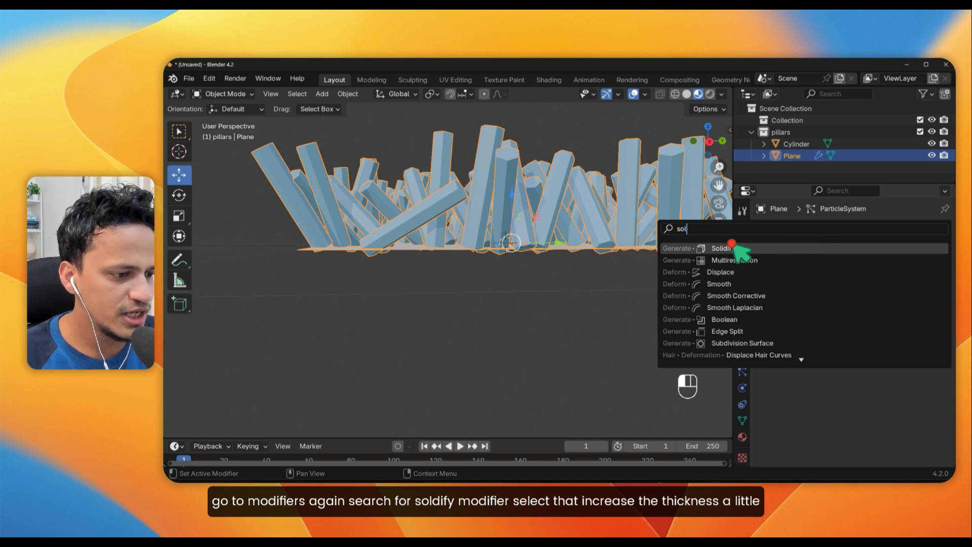
{"action": "left_click", "coordinate": [726, 247]}
Set the Solidify thickness of the plane to 0.04 m, deselect it and inspect the thickened substrate.
{"action": "left_click_drag", "start_coordinate": [870, 331], "coordinate": [875, 332]}
{"action": "scroll", "coordinate": [576, 267], "scroll_direction": "down", "scroll_amount": 7}
{"action": "middle_click_drag", "start_coordinate": [542, 292], "coordinate": [504, 301]}
{"action": "left_click", "coordinate": [528, 330]}
{"action": "scroll", "coordinate": [528, 331], "scroll_direction": "up", "scroll_amount": 6}
{"action": "scroll", "coordinate": [516, 295], "scroll_direction": "down", "scroll_amount": 4}
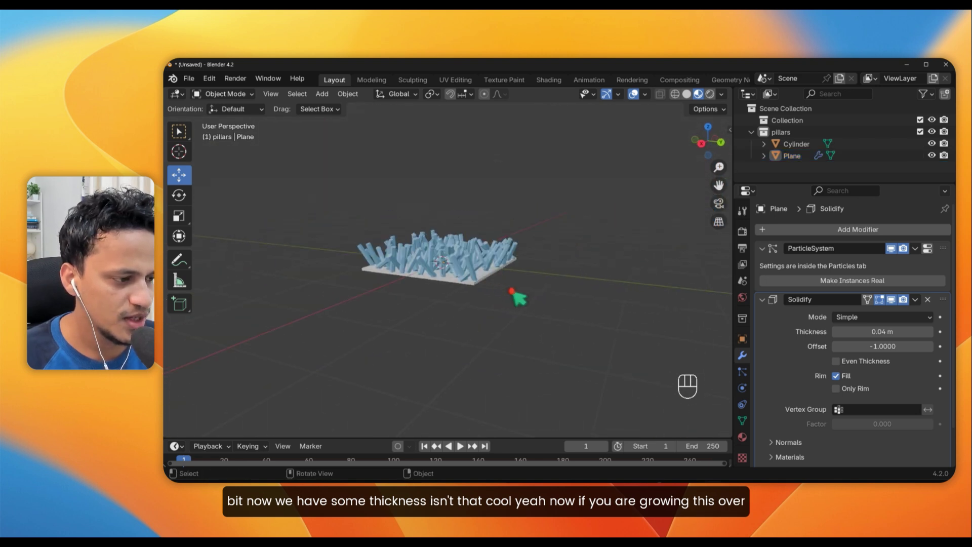
{"action": "scroll", "coordinate": [562, 310], "scroll_direction": "up", "scroll_amount": 4}
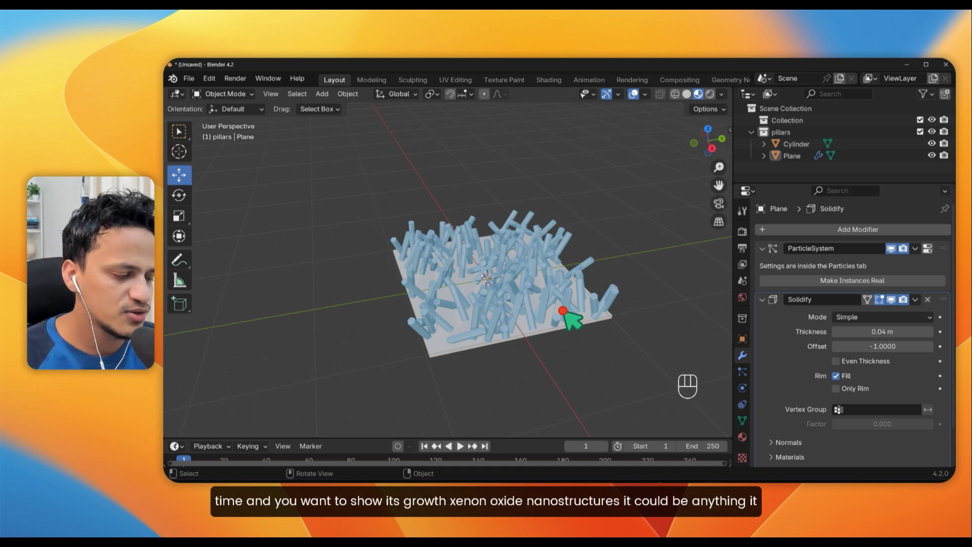
{"action": "scroll", "coordinate": [563, 311], "scroll_direction": "down", "scroll_amount": 3}
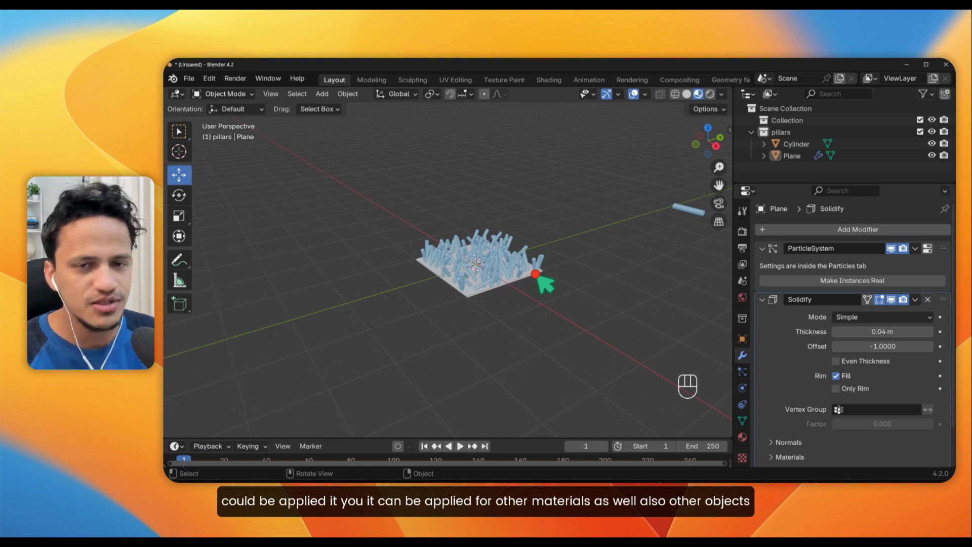
Duplicate the plane with its pillars, move the copy along the Y axis clear of the original, and deselect it.
{"action": "scroll", "coordinate": [535, 275], "scroll_direction": "up", "scroll_amount": 5}
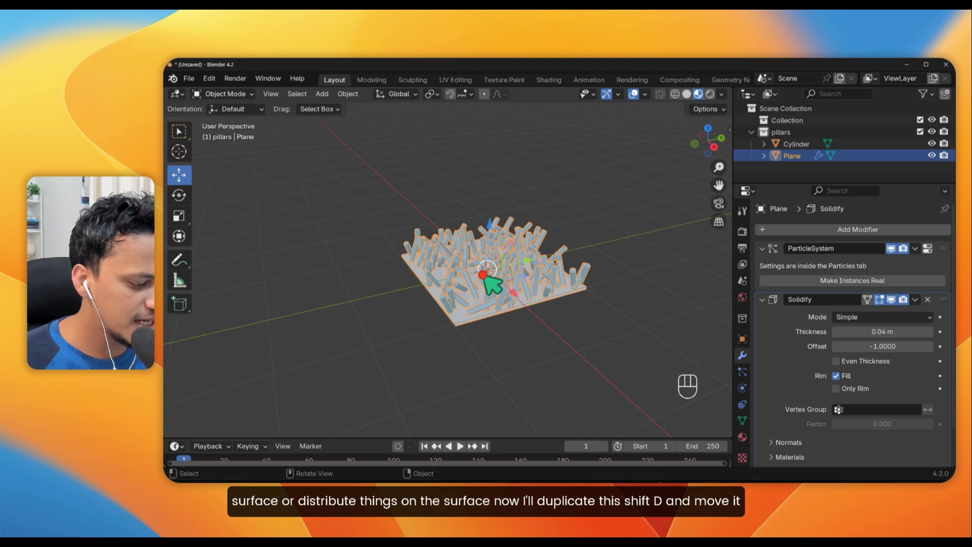
{"action": "key", "text": "shift+d"}
{"action": "right_click", "coordinate": [483, 274]}
{"action": "left_click_drag", "start_coordinate": [525, 260], "coordinate": [316, 317]}
{"action": "scroll", "coordinate": [490, 249], "scroll_direction": "down", "scroll_amount": 2}
{"action": "left_click", "coordinate": [456, 321]}
{"action": "scroll", "coordinate": [461, 311], "scroll_direction": "up", "scroll_amount": 4}
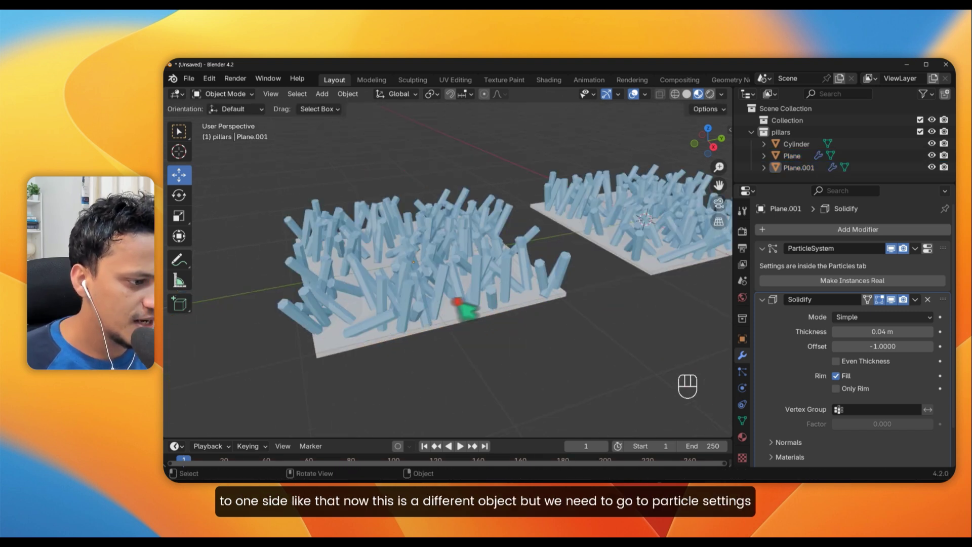
Select the duplicated plane and show its particle system settings.
{"action": "left_click", "coordinate": [425, 319]}
{"action": "middle_click_drag", "start_coordinate": [476, 292], "coordinate": [567, 293]}
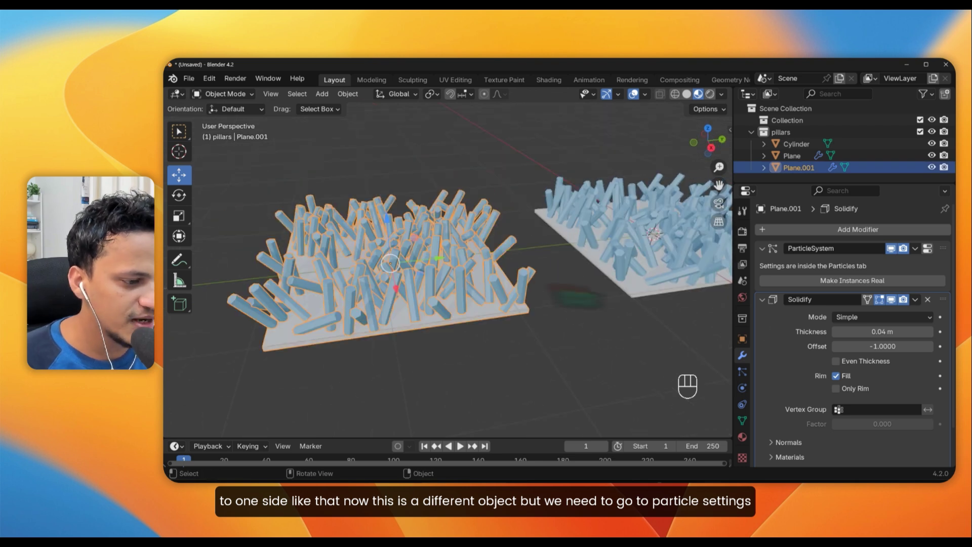
{"action": "left_click", "coordinate": [743, 375]}
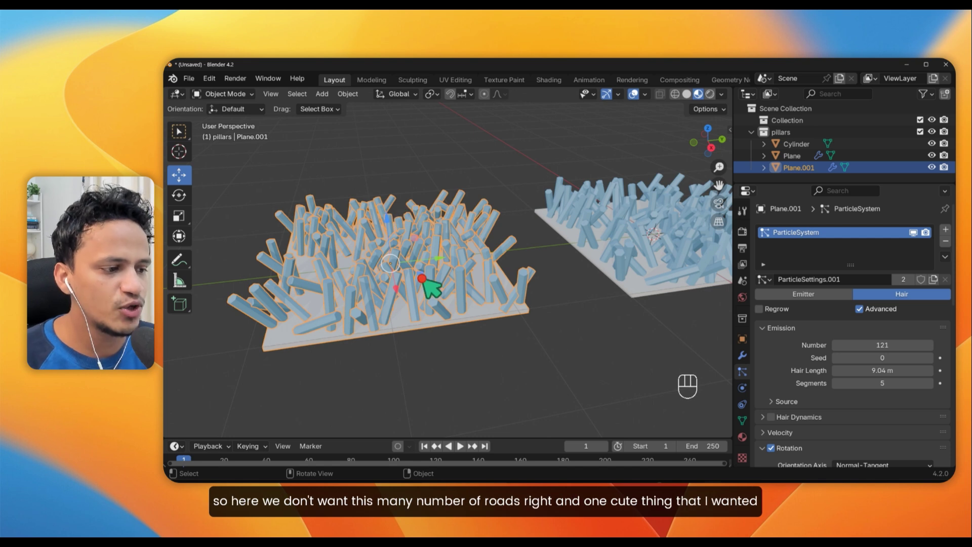
{"action": "scroll", "coordinate": [440, 275], "scroll_direction": "down", "scroll_amount": 4}
{"action": "scroll", "coordinate": [572, 270], "scroll_direction": "up", "scroll_amount": 4}
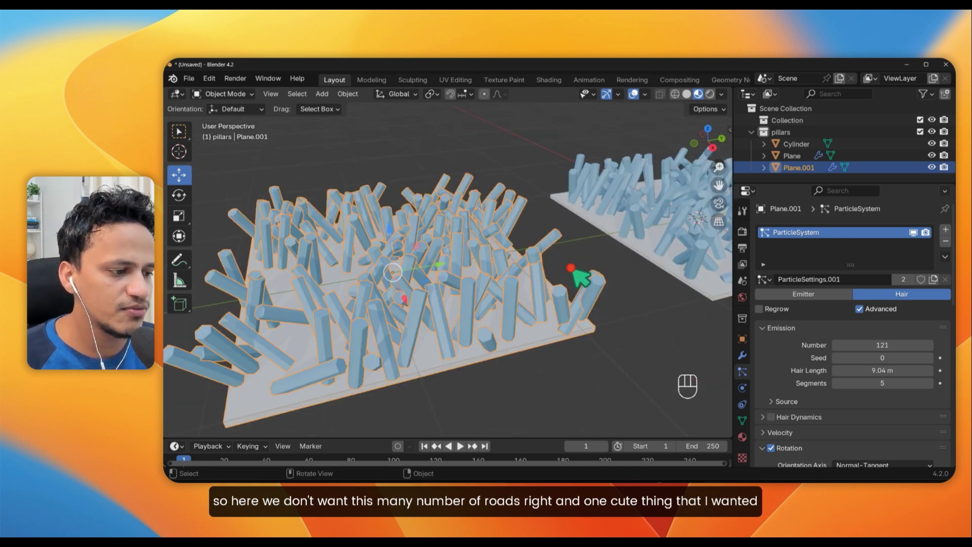
{"action": "scroll", "coordinate": [574, 276], "scroll_direction": "down", "scroll_amount": 4}
{"action": "scroll", "coordinate": [587, 268], "scroll_direction": "up", "scroll_amount": 2}
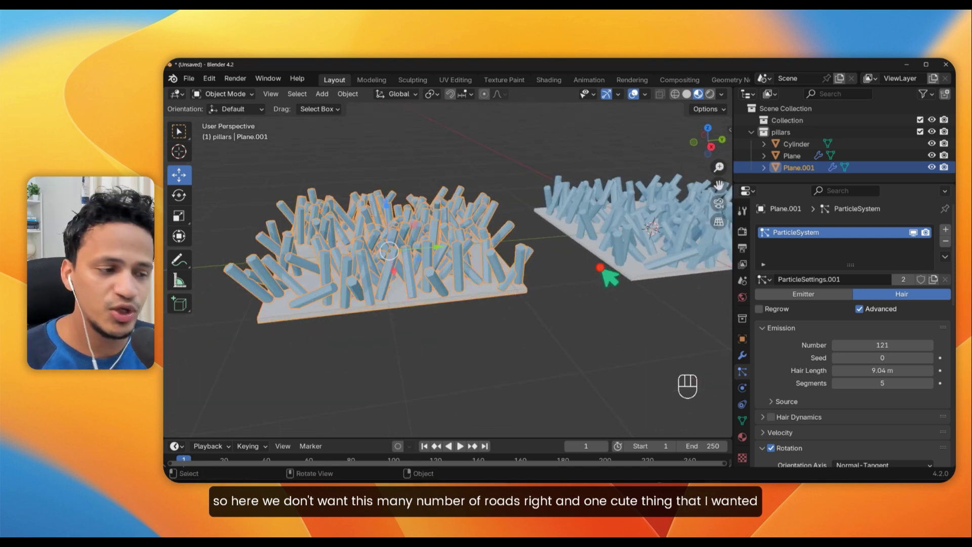
Select the original plane and set the render Scale Randomness of its hair particles to 0.512.
{"action": "middle_click_drag", "start_coordinate": [544, 268], "coordinate": [379, 284], "text": "shift"}
{"action": "left_click", "coordinate": [417, 286]}
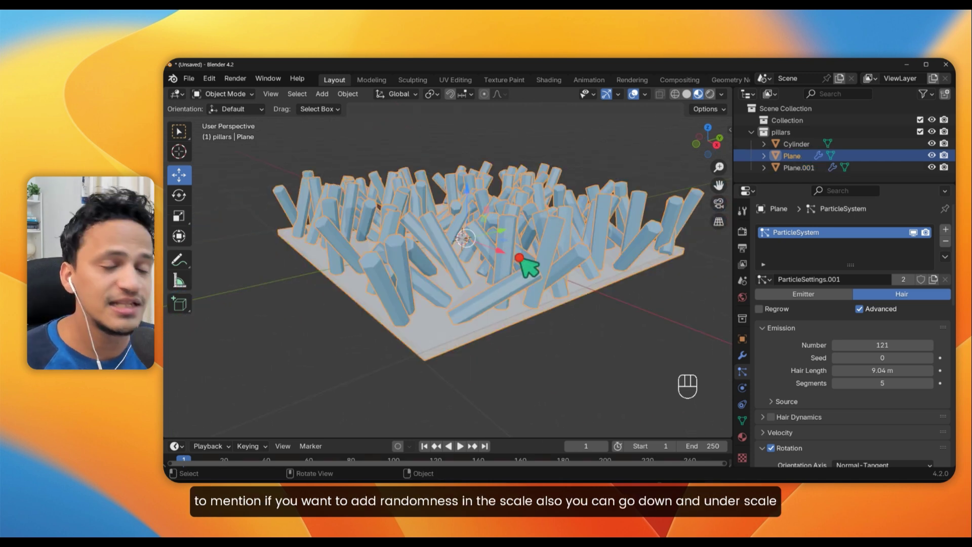
{"action": "middle_click_drag", "start_coordinate": [520, 259], "coordinate": [529, 289]}
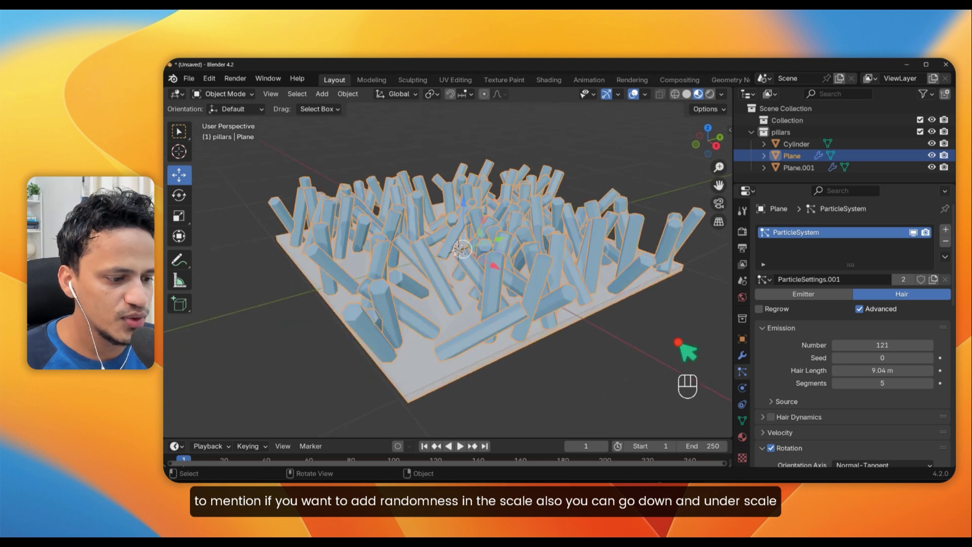
{"action": "scroll", "coordinate": [840, 355], "scroll_direction": "down", "scroll_amount": 15}
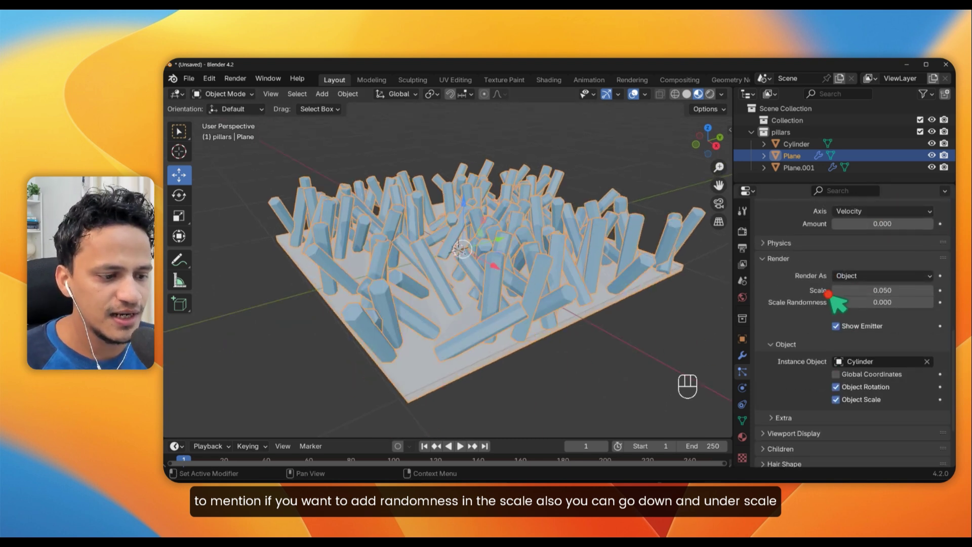
{"action": "left_click_drag", "start_coordinate": [855, 304], "coordinate": [878, 303]}
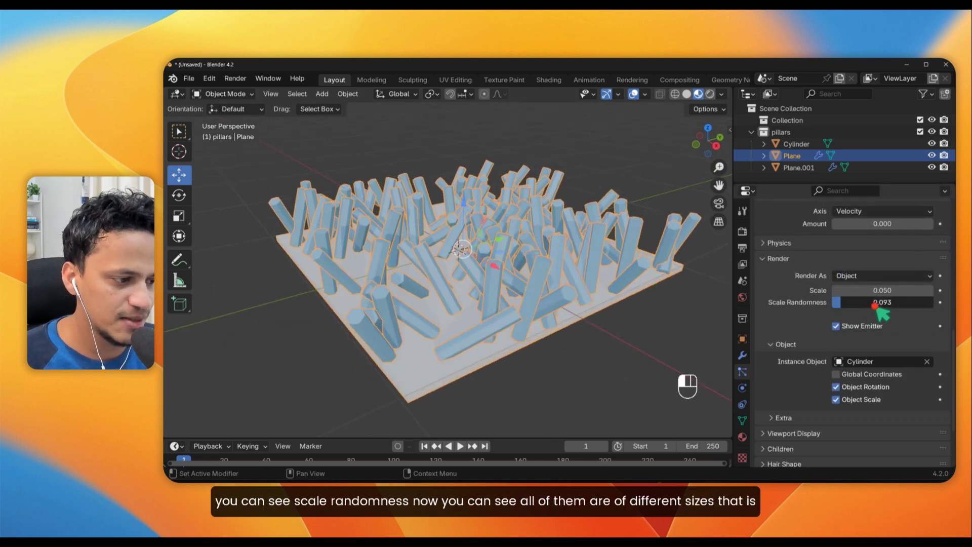
{"action": "mouse_move", "coordinate": [270, 307]}
{"action": "left_mouse_down"}
{"action": "mouse_move", "coordinate": [302, 306]}
{"action": "mouse_move", "coordinate": [280, 312]}
{"action": "left_mouse_up"}
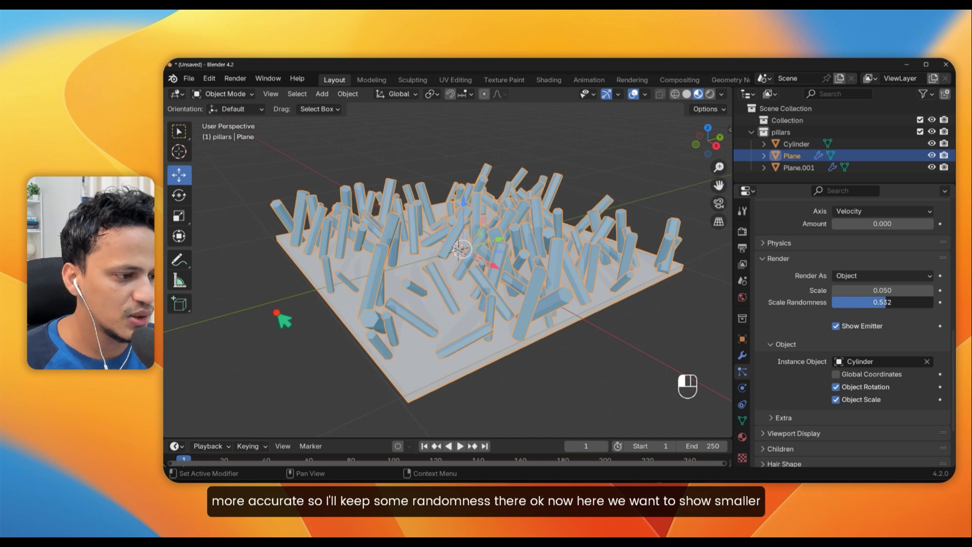
Deselect the original plane and select the duplicated plane.
{"action": "scroll", "coordinate": [624, 322], "scroll_direction": "down", "scroll_amount": 5}
{"action": "left_click", "coordinate": [570, 340]}
{"action": "middle_click_drag", "start_coordinate": [513, 321], "coordinate": [559, 301], "text": "shift"}
{"action": "scroll", "coordinate": [580, 295], "scroll_direction": "up", "scroll_amount": 2}
{"action": "left_click", "coordinate": [396, 326]}
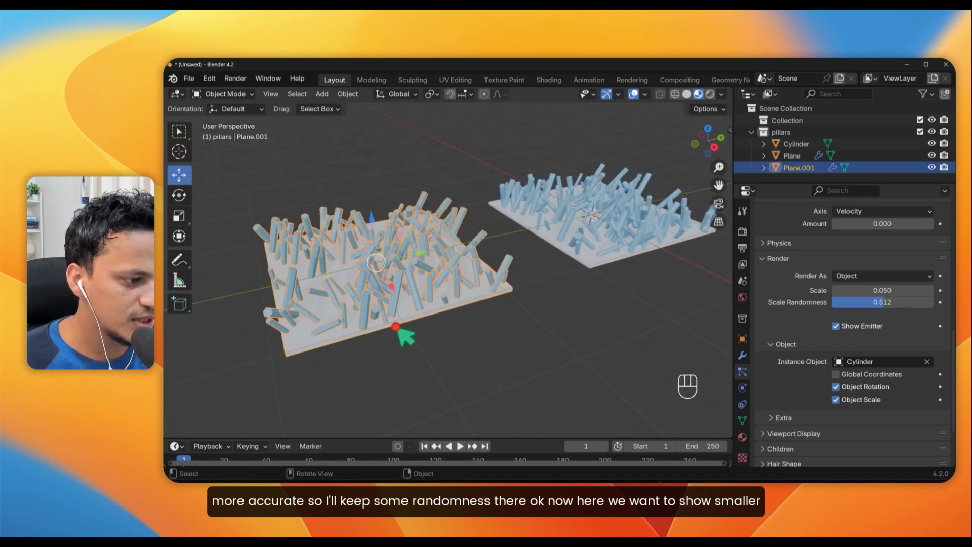
{"action": "middle_click_drag", "start_coordinate": [452, 305], "coordinate": [457, 300]}
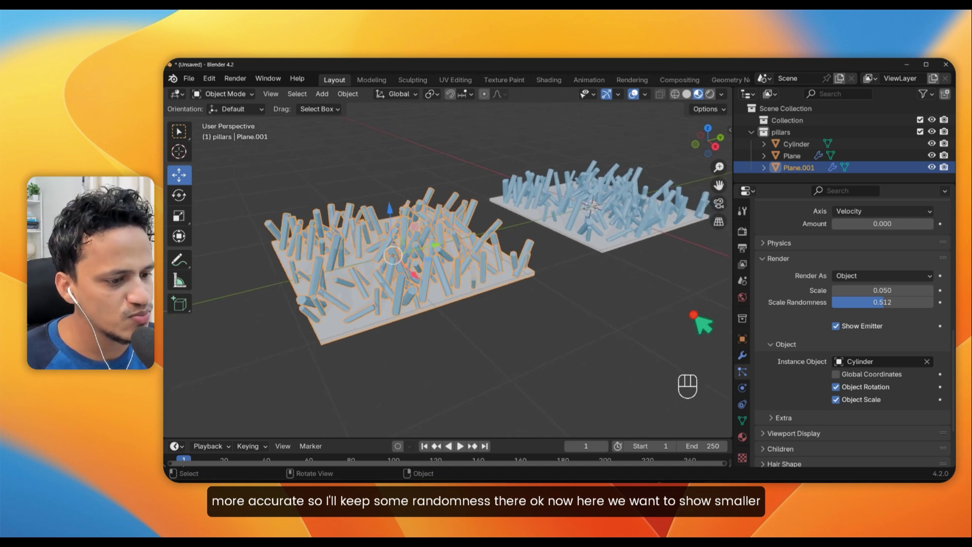
Try setting the duplicated plane's particle Number to 74 while its settings are shared, and undo the change.
{"action": "scroll", "coordinate": [830, 320], "scroll_direction": "up", "scroll_amount": 10}
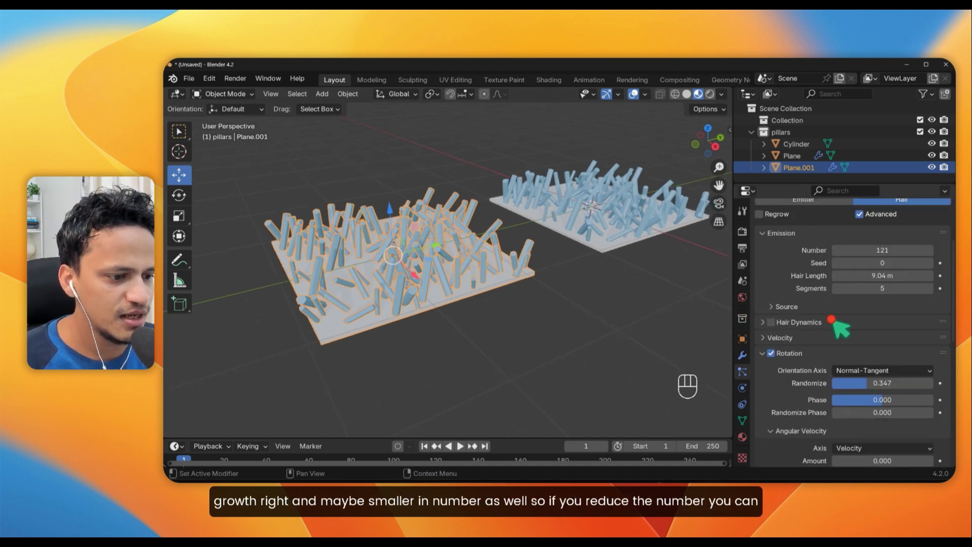
{"action": "scroll", "coordinate": [869, 322], "scroll_direction": "up", "scroll_amount": 1}
{"action": "mouse_move", "coordinate": [869, 278]}
{"action": "left_mouse_down"}
{"action": "mouse_move", "coordinate": [820, 278]}
{"action": "mouse_move", "coordinate": [850, 282]}
{"action": "left_mouse_up"}
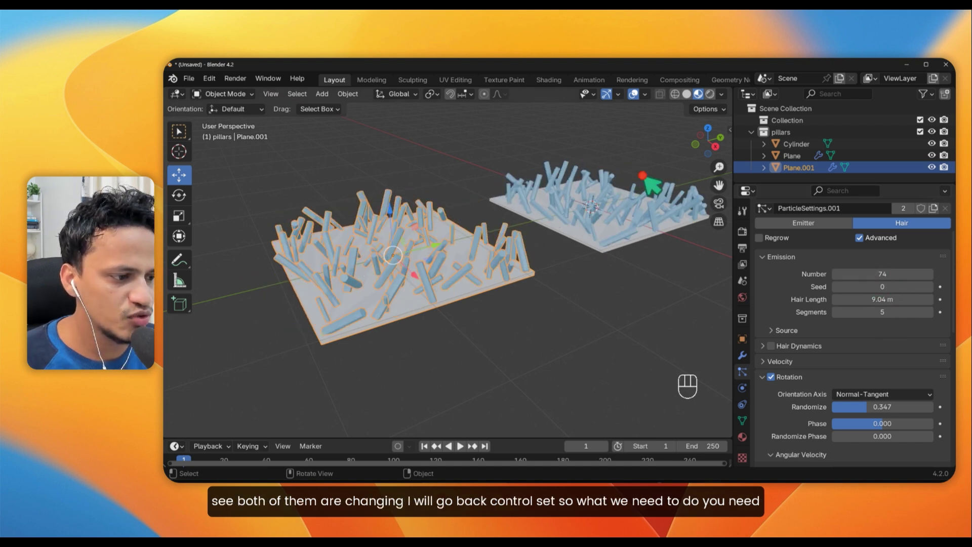
{"action": "key", "text": "ctrl+z"}
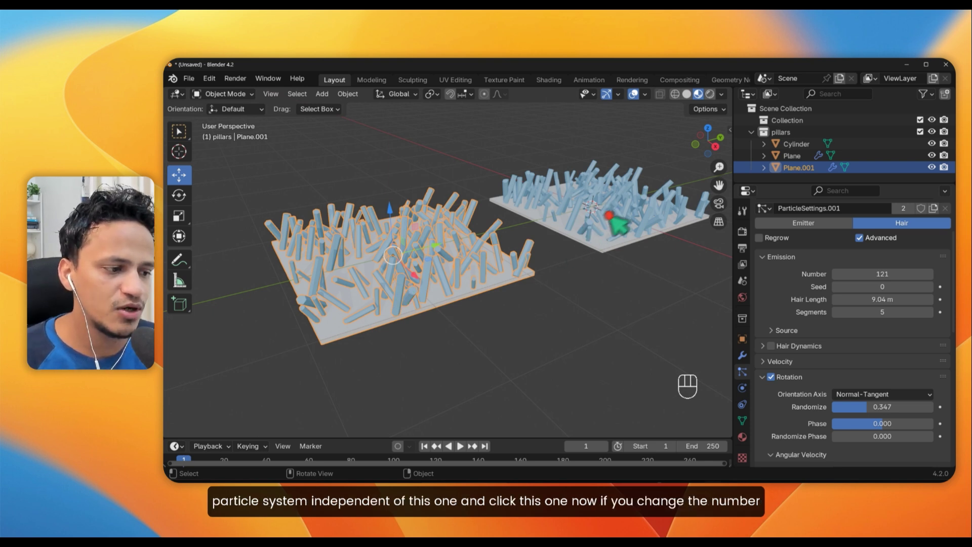
Make the duplicated plane's particle settings independent of the original and set their Number to 85.
{"action": "scroll", "coordinate": [911, 328], "scroll_direction": "up", "scroll_amount": 4}
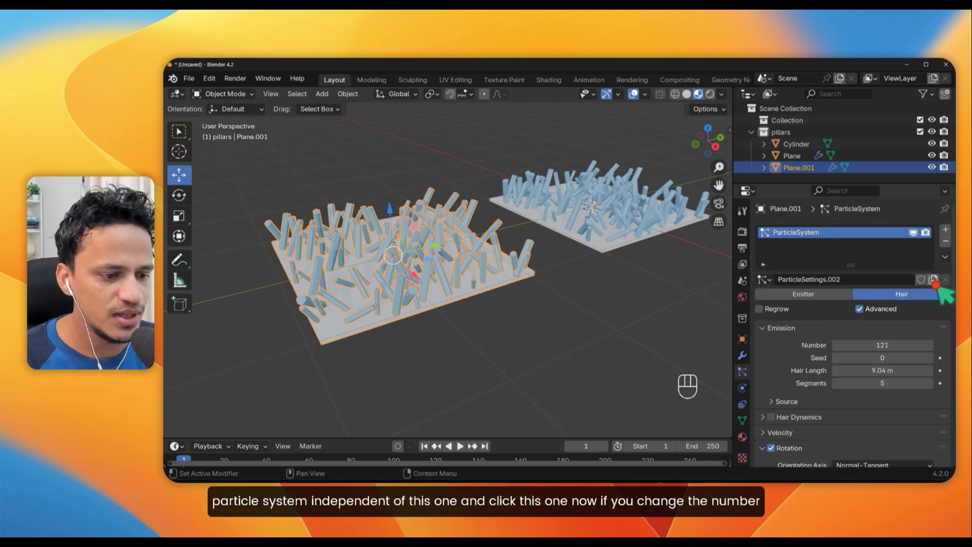
{"action": "left_click_drag", "start_coordinate": [877, 348], "coordinate": [204, 349]}
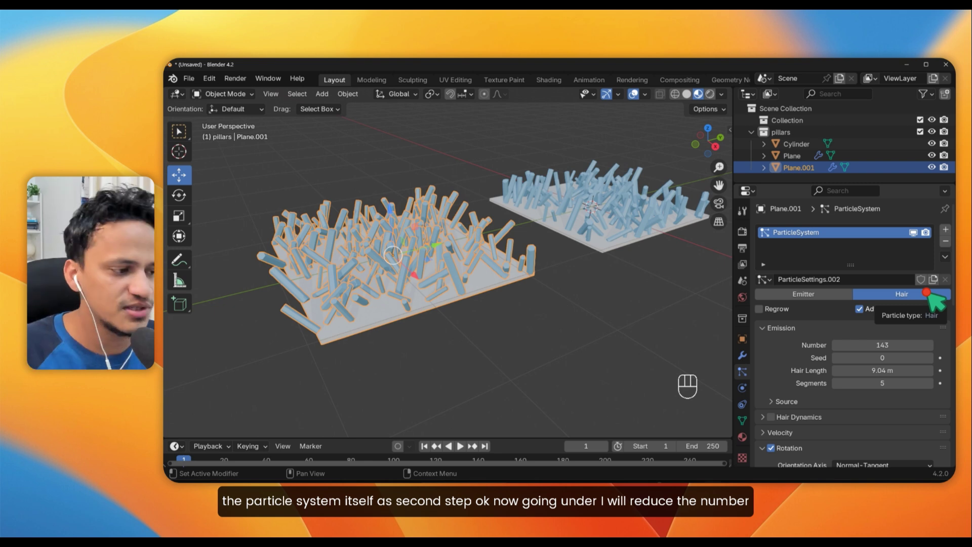
{"action": "scroll", "coordinate": [906, 324], "scroll_direction": "down", "scroll_amount": 3}
{"action": "scroll", "coordinate": [896, 371], "scroll_direction": "down", "scroll_amount": 5}
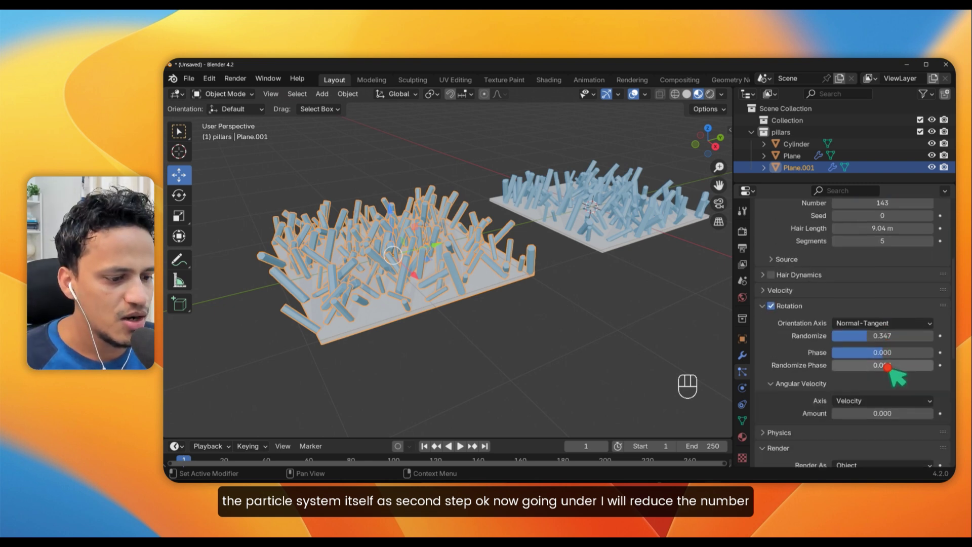
{"action": "scroll", "coordinate": [879, 354], "scroll_direction": "up", "scroll_amount": 3}
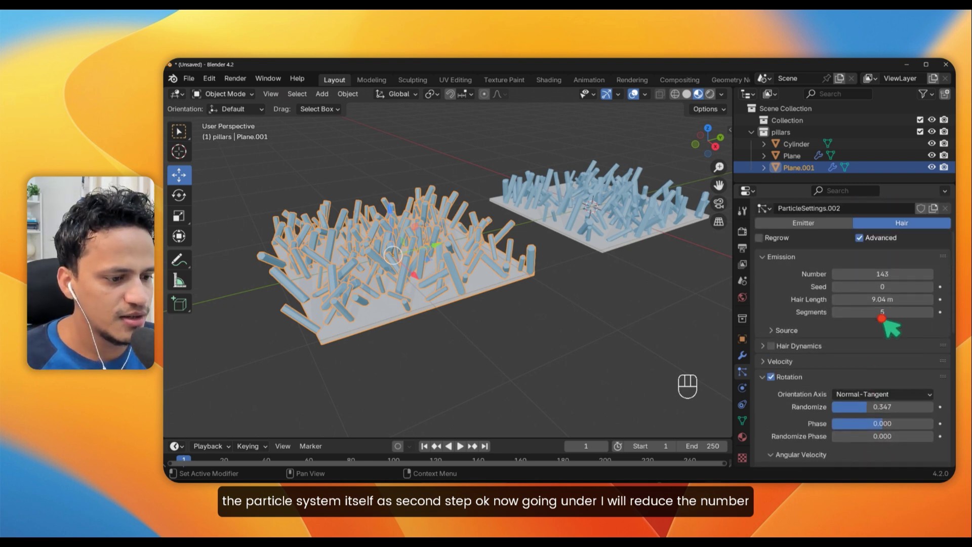
{"action": "left_click_drag", "start_coordinate": [882, 276], "coordinate": [865, 278]}
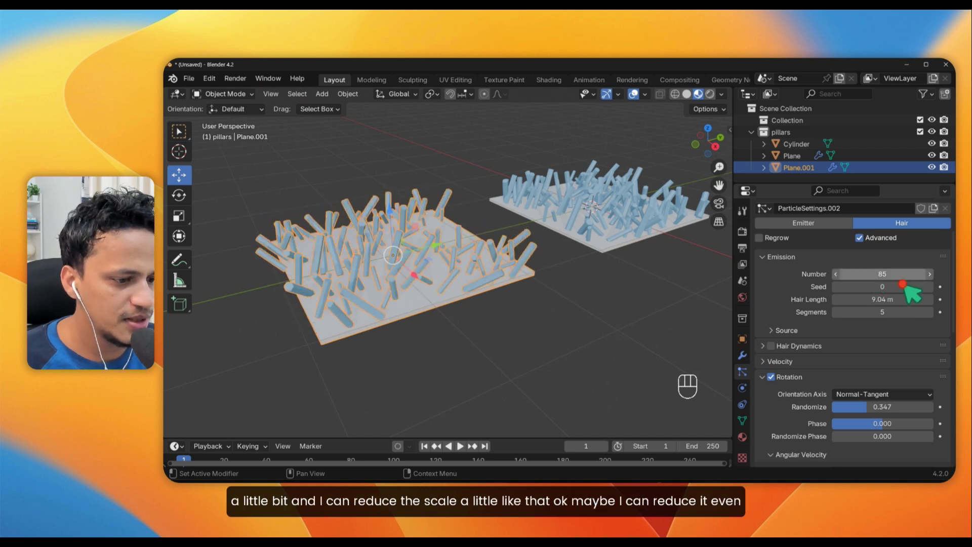
Set the render Scale of the duplicated plane's pillars to 0.030 and compare both substrates.
{"action": "scroll", "coordinate": [881, 373], "scroll_direction": "down", "scroll_amount": 10}
{"action": "left_click_drag", "start_coordinate": [890, 314], "coordinate": [506, 351]}
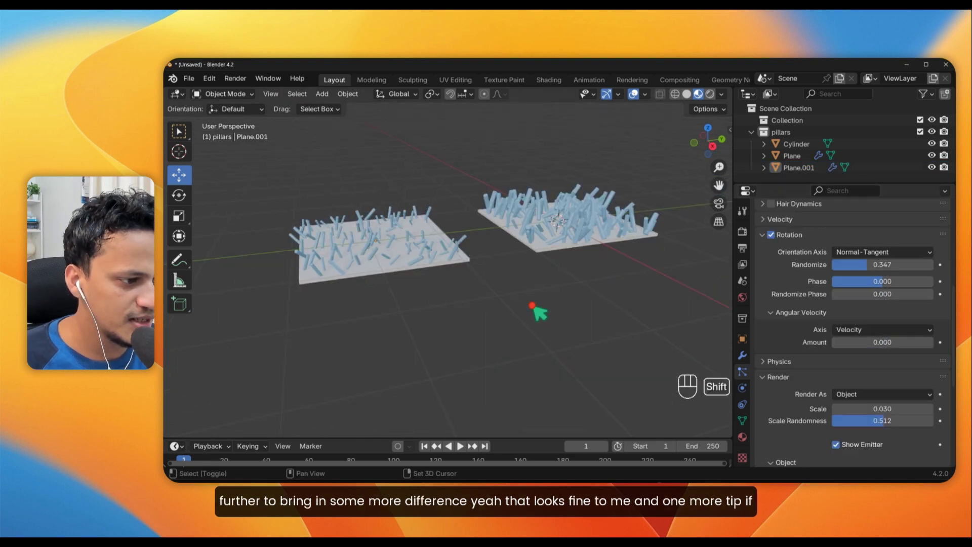
{"action": "middle_click_drag", "start_coordinate": [537, 311], "coordinate": [471, 334]}
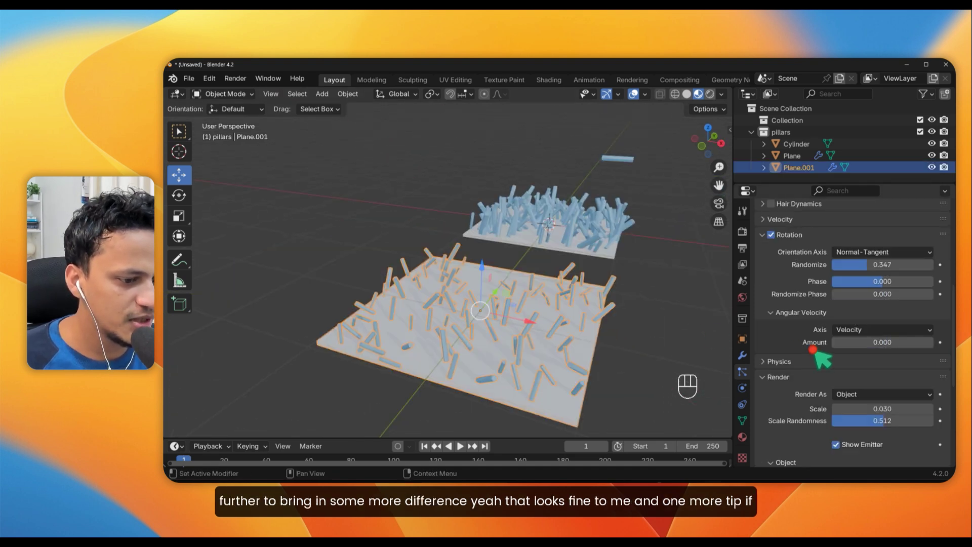
Set the emission Seed of the duplicated plane's particles to 7 and deselect the plane.
{"action": "middle_click_drag", "start_coordinate": [541, 319], "coordinate": [511, 365]}
{"action": "scroll", "coordinate": [417, 354], "scroll_direction": "up", "scroll_amount": 5}
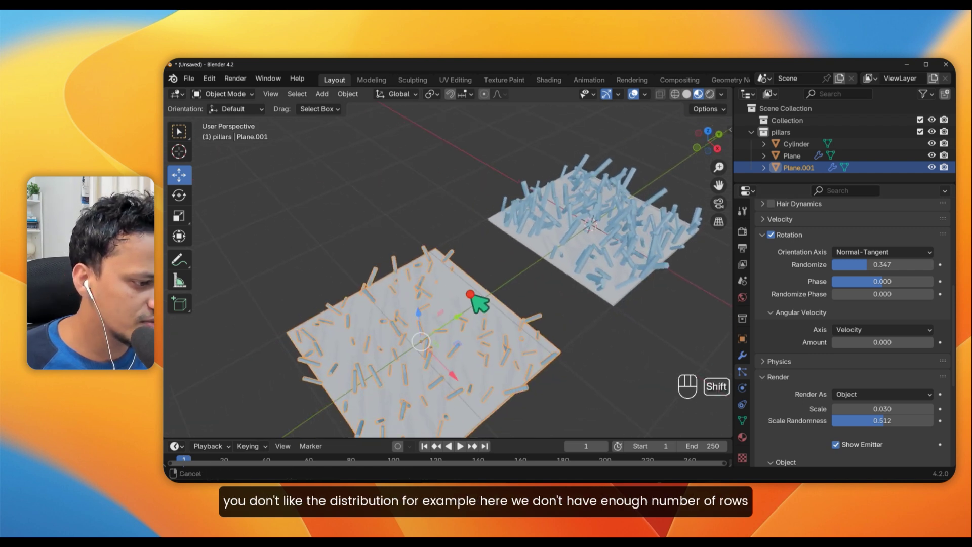
{"action": "scroll", "coordinate": [457, 349], "scroll_direction": "down", "scroll_amount": 6}
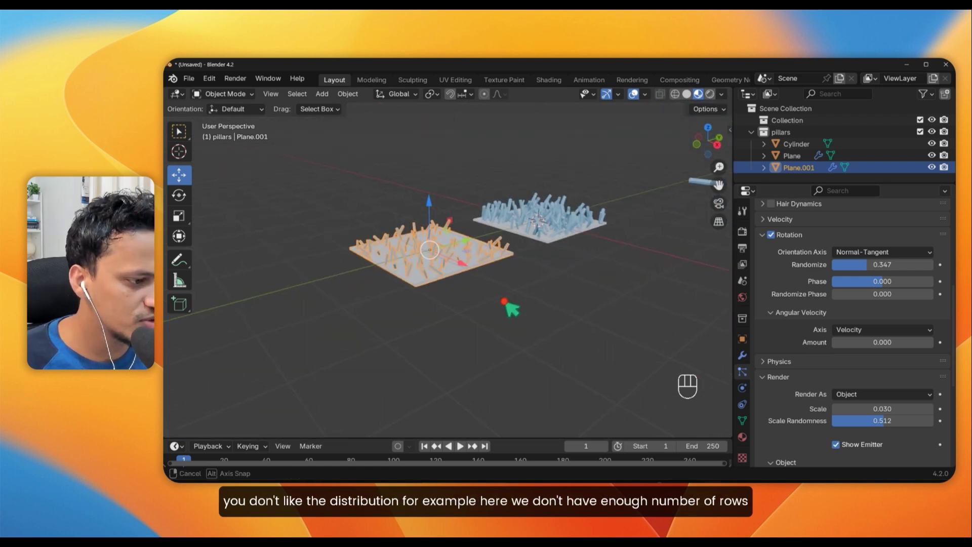
{"action": "scroll", "coordinate": [860, 355], "scroll_direction": "up", "scroll_amount": 8}
{"action": "left_click", "coordinate": [929, 358]}
{"action": "left_click", "coordinate": [929, 358]}
{"action": "left_click", "coordinate": [929, 358]}
{"action": "left_click", "coordinate": [929, 358]}
{"action": "left_click", "coordinate": [930, 357]}
{"action": "left_click", "coordinate": [929, 358]}
{"action": "left_click", "coordinate": [930, 358]}
{"action": "left_click", "coordinate": [511, 325]}
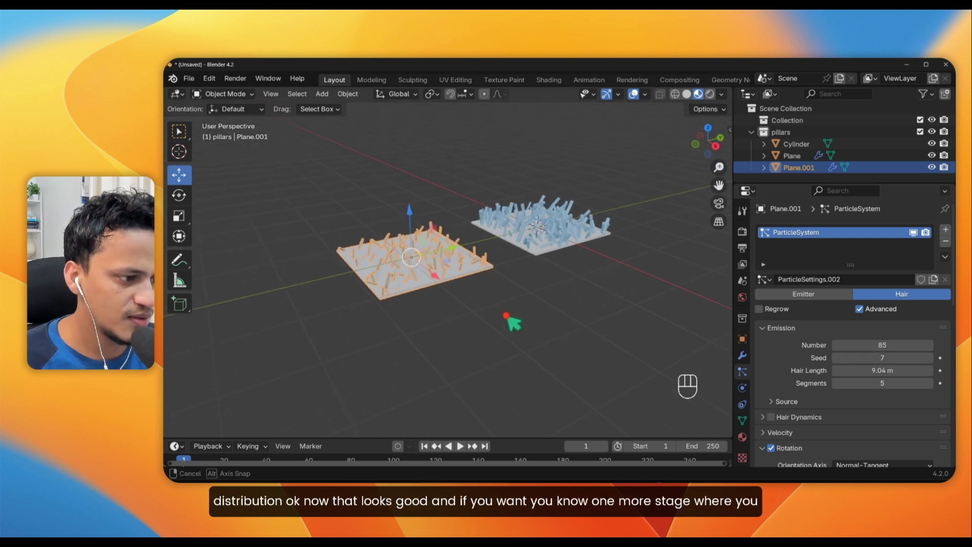
{"action": "middle_click_drag", "start_coordinate": [544, 341], "coordinate": [526, 317]}
{"action": "scroll", "coordinate": [473, 320], "scroll_direction": "down", "scroll_amount": 3}
{"action": "scroll", "coordinate": [483, 315], "scroll_direction": "up", "scroll_amount": 3}
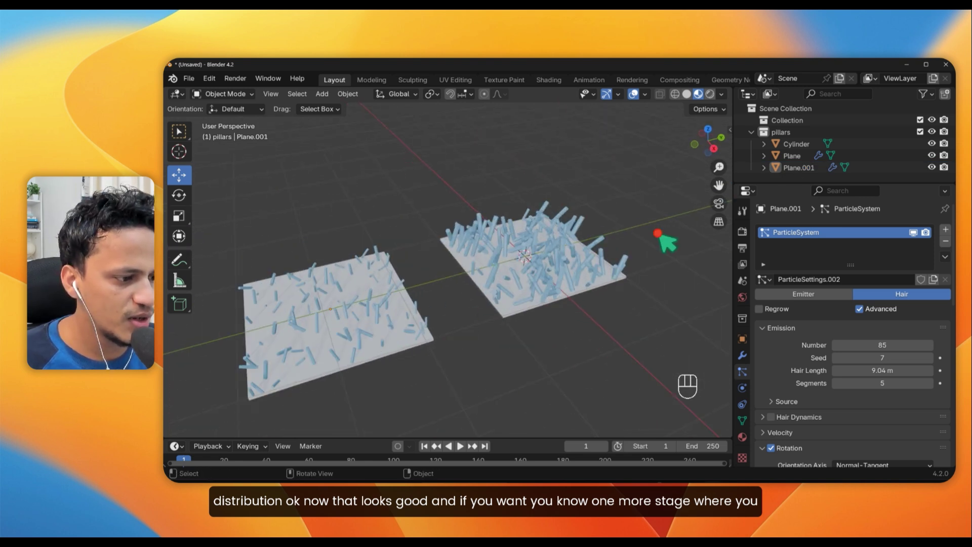
{"action": "middle_click_drag", "start_coordinate": [591, 259], "coordinate": [494, 290]}
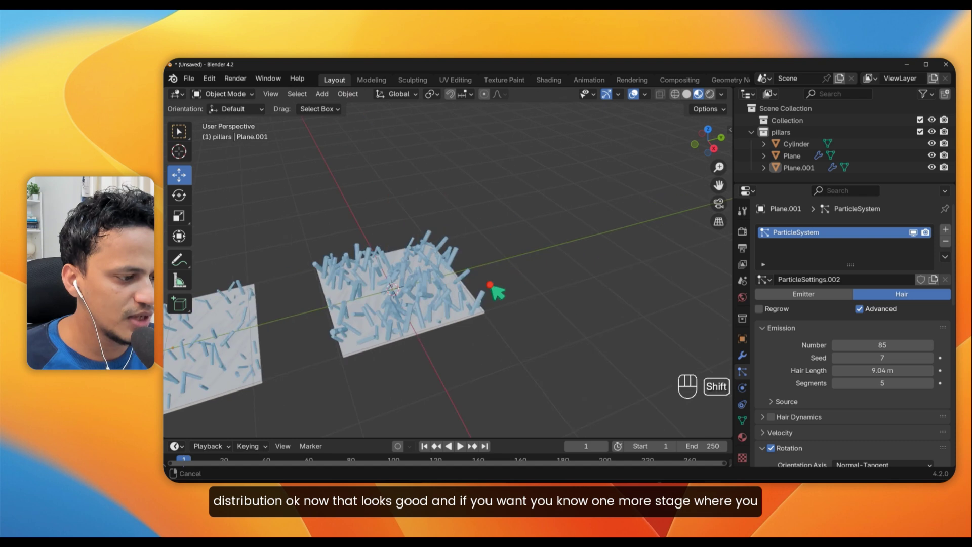
Duplicate the central pillar-covered plane and place the copy farther along the positive Y axis.
{"action": "left_click", "coordinate": [444, 306]}
{"action": "key", "text": "shift+d"}
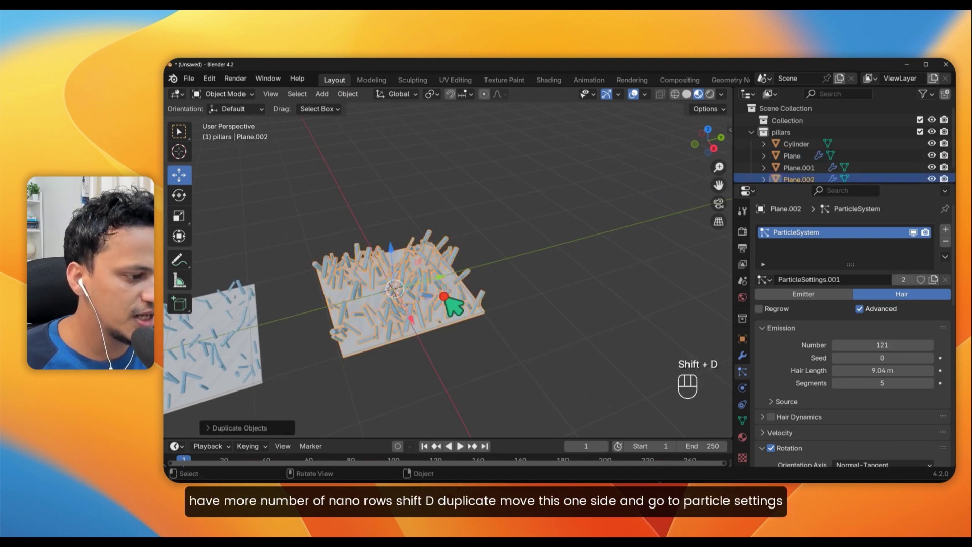
{"action": "left_click", "coordinate": [625, 245]}
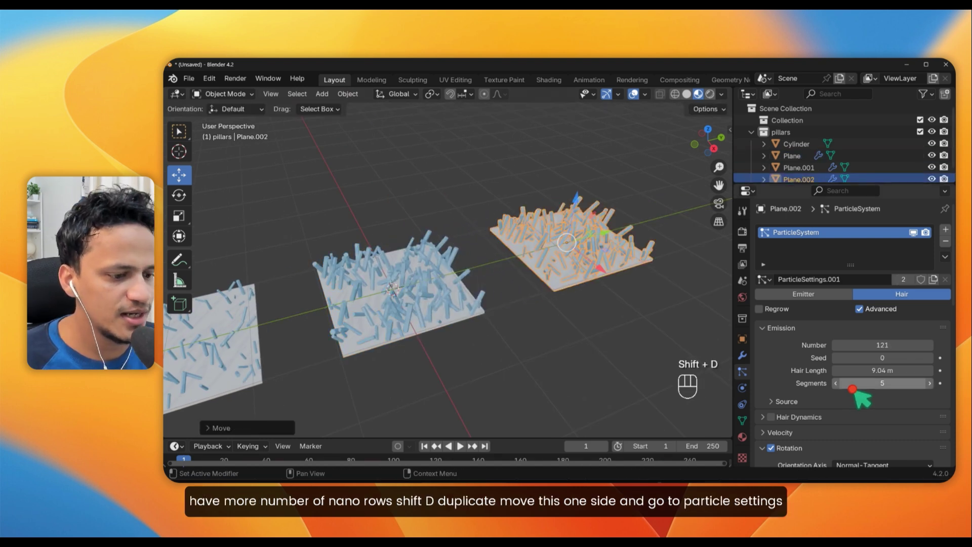
Make the new plane's particle settings independent of the original and set their Number to 462.
{"action": "scroll", "coordinate": [875, 397], "scroll_direction": "down", "scroll_amount": 8}
{"action": "scroll", "coordinate": [860, 349], "scroll_direction": "up", "scroll_amount": 8}
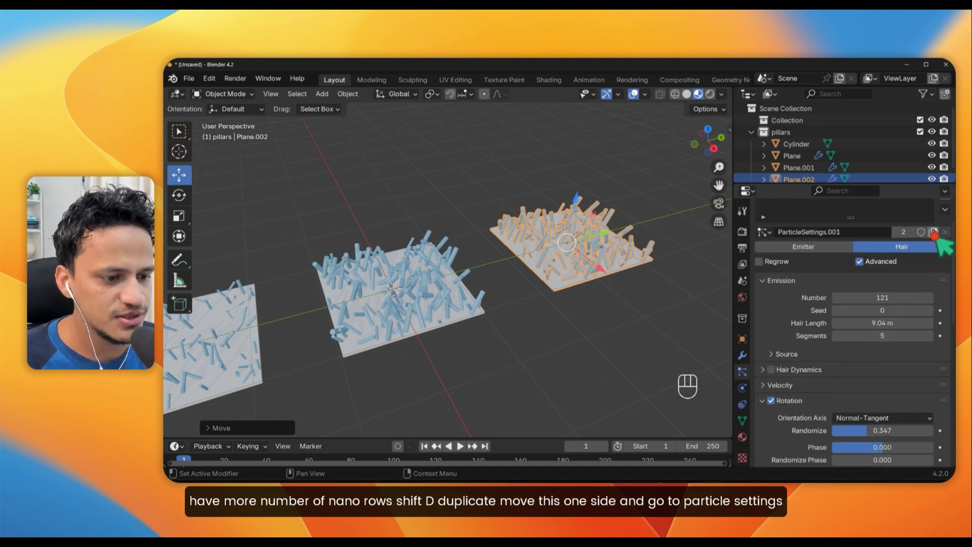
{"action": "left_click", "coordinate": [934, 232]}
{"action": "scroll", "coordinate": [891, 345], "scroll_direction": "down", "scroll_amount": 5}
{"action": "scroll", "coordinate": [880, 299], "scroll_direction": "up", "scroll_amount": 5}
{"action": "left_click_drag", "start_coordinate": [882, 299], "coordinate": [393, 291]}
{"action": "left_click", "coordinate": [590, 343]}
{"action": "middle_click_drag", "start_coordinate": [589, 343], "coordinate": [562, 324]}
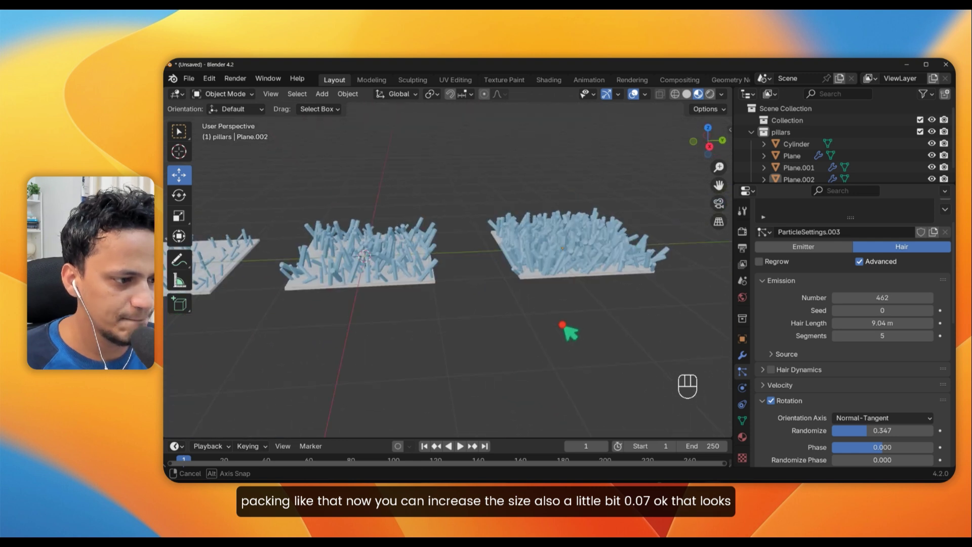
Set the render Scale of the new plane's pillars to 0.070 and compare the three substrates.
{"action": "scroll", "coordinate": [881, 397], "scroll_direction": "down", "scroll_amount": 5}
{"action": "left_click_drag", "start_coordinate": [882, 433], "coordinate": [907, 432]}
{"action": "double_click", "coordinate": [882, 433]}
{"action": "type", "text": "0.07"}
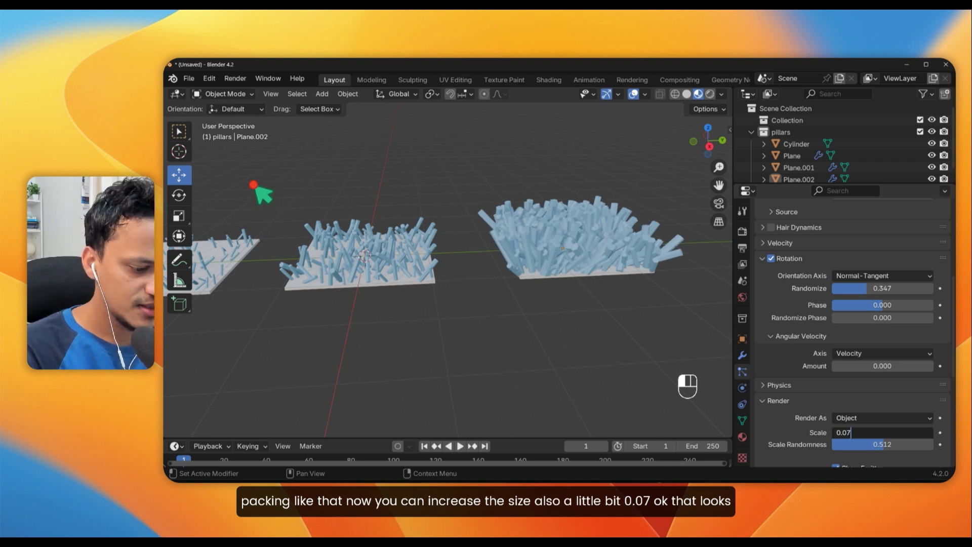
{"action": "key", "text": "Return"}
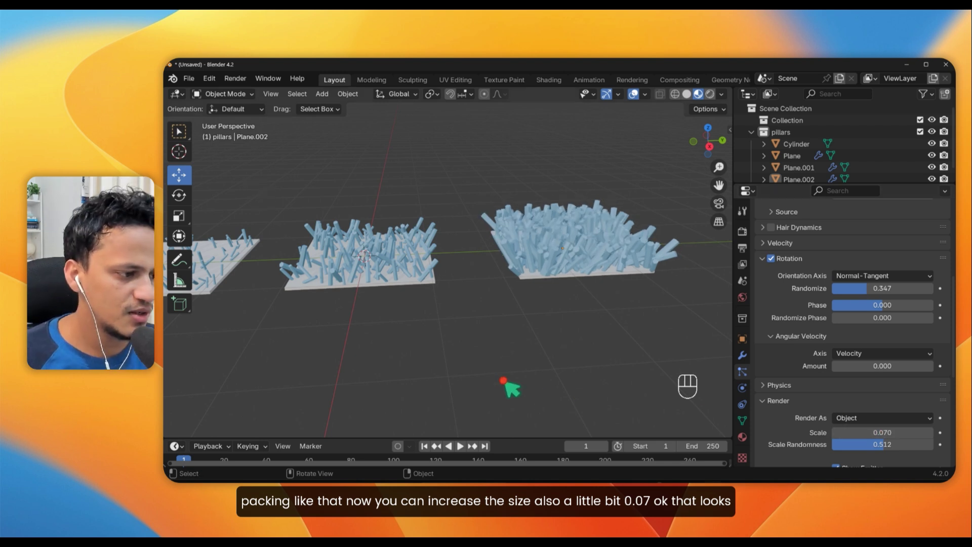
{"action": "middle_click_drag", "start_coordinate": [486, 375], "coordinate": [521, 341]}
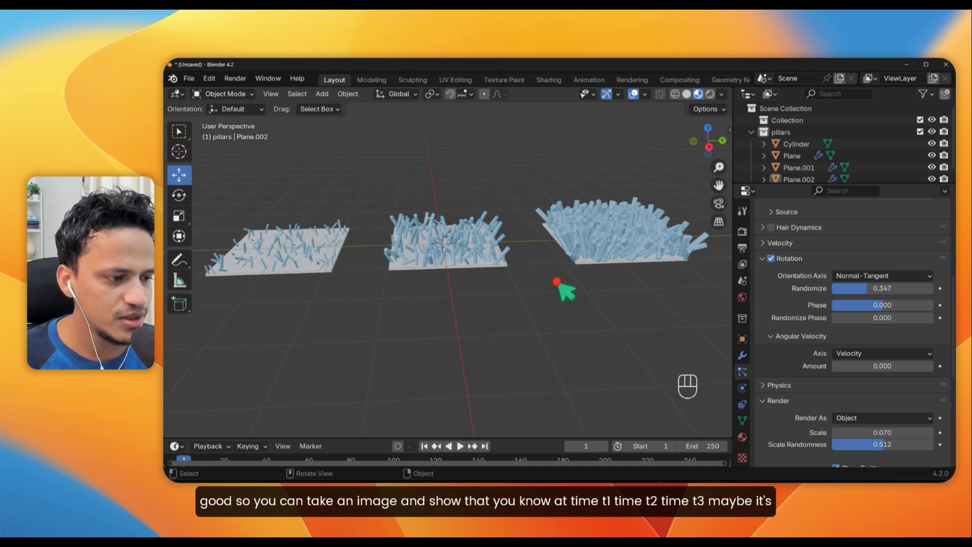
{"action": "middle_click_drag", "start_coordinate": [607, 313], "coordinate": [606, 328]}
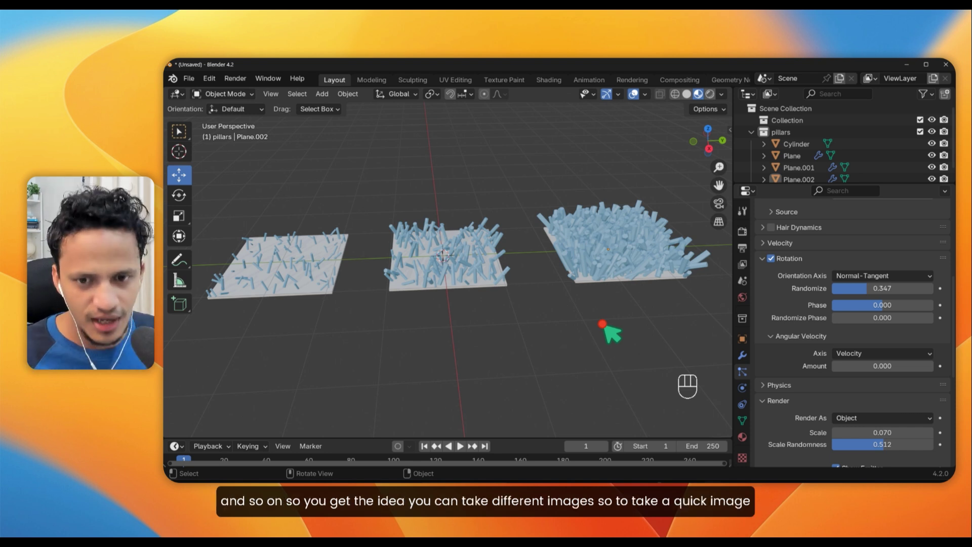
Select the sparse and medium-density planes together and move them away along the negative Y axis.
{"action": "middle_click_drag", "start_coordinate": [603, 305], "coordinate": [654, 301], "text": "shift"}
{"action": "scroll", "coordinate": [610, 320], "scroll_direction": "down", "scroll_amount": 2}
{"action": "middle_click_drag", "start_coordinate": [576, 292], "coordinate": [595, 248], "text": "shift"}
{"action": "scroll", "coordinate": [565, 289], "scroll_direction": "up", "scroll_amount": 1}
{"action": "left_click", "coordinate": [526, 231]}
{"action": "left_click", "coordinate": [378, 232], "text": "shift"}
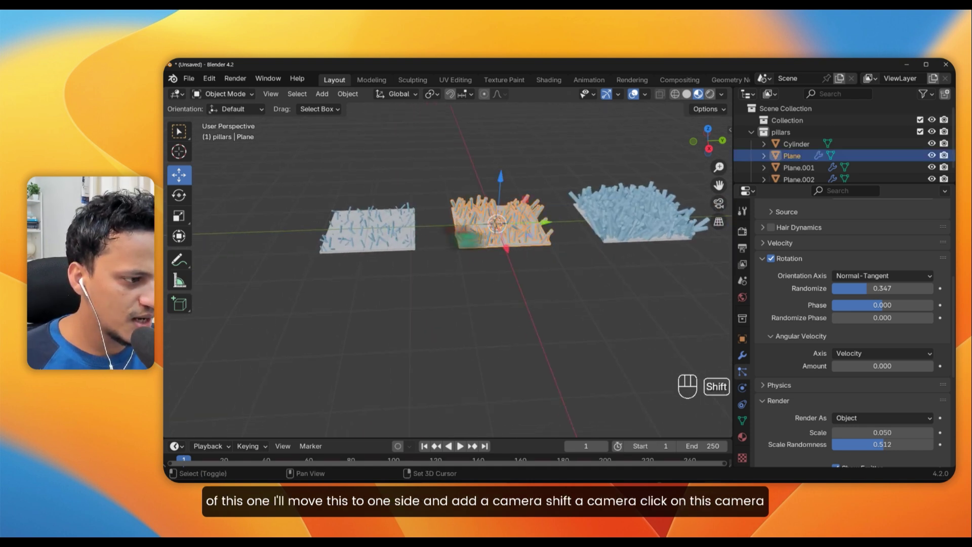
{"action": "left_click", "coordinate": [490, 228]}
{"action": "left_click", "coordinate": [385, 213]}
{"action": "left_click", "coordinate": [497, 226], "text": "shift"}
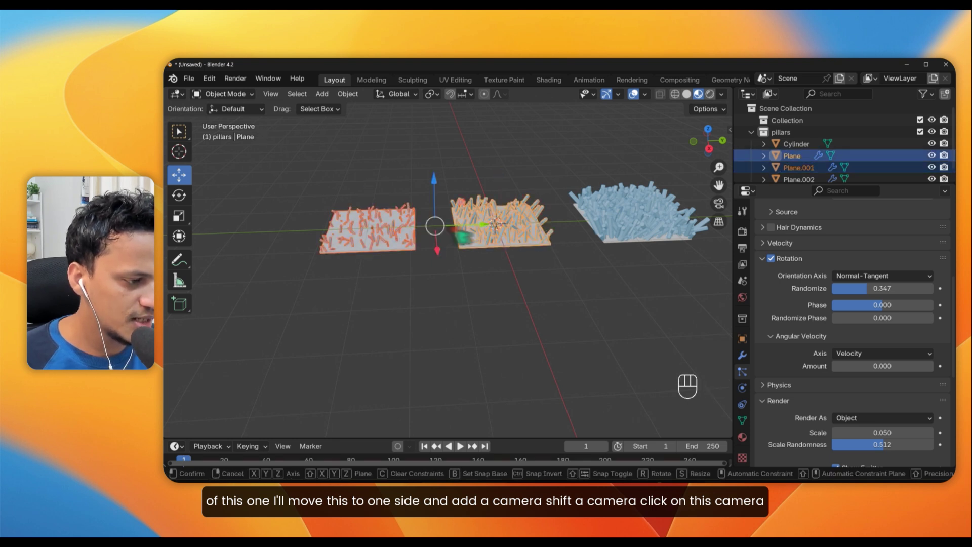
{"action": "key", "text": "g"}
{"action": "left_click", "coordinate": [694, 233]}
Add a camera at the origin and move it along the X axis to about 3.31 m.
{"action": "key", "text": "shift+a"}
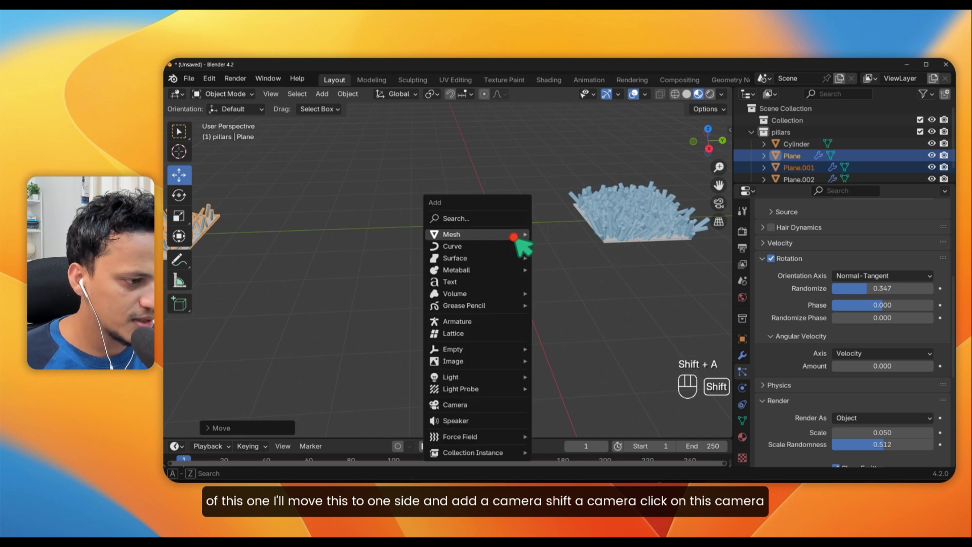
{"action": "left_click", "coordinate": [478, 404]}
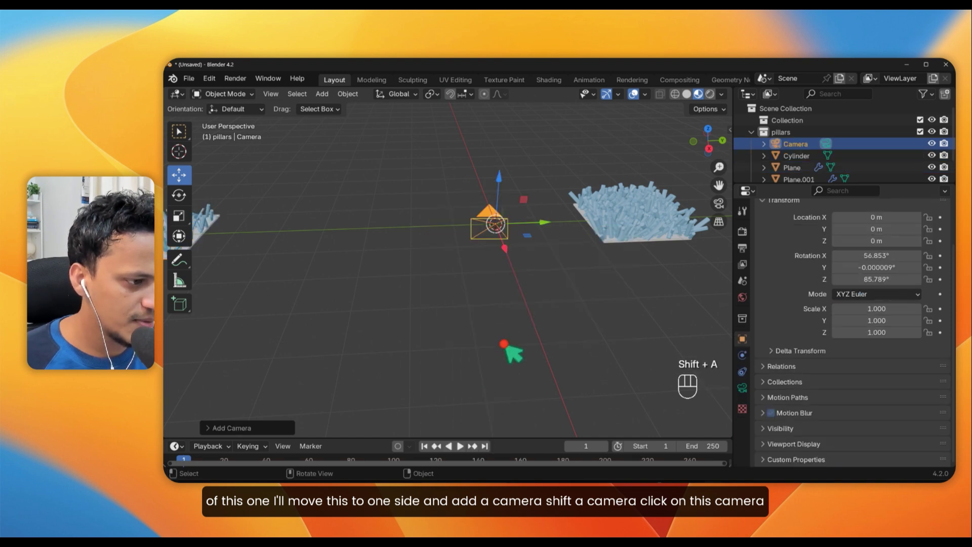
{"action": "left_click", "coordinate": [721, 205]}
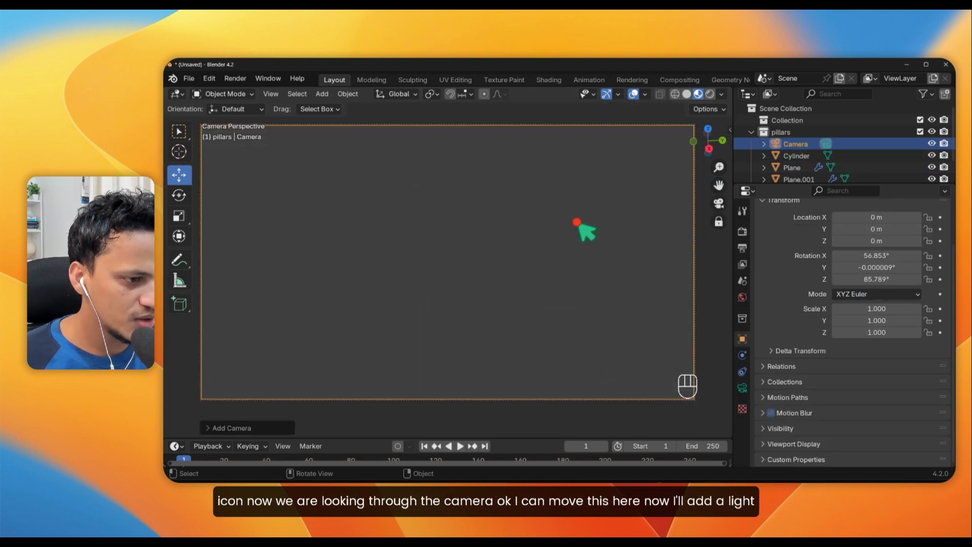
{"action": "left_click", "coordinate": [721, 207]}
{"action": "left_click_drag", "start_coordinate": [546, 299], "coordinate": [600, 408]}
Add an area light at the origin and raise it to about 2.4 m along Z.
{"action": "key", "text": "shift+a"}
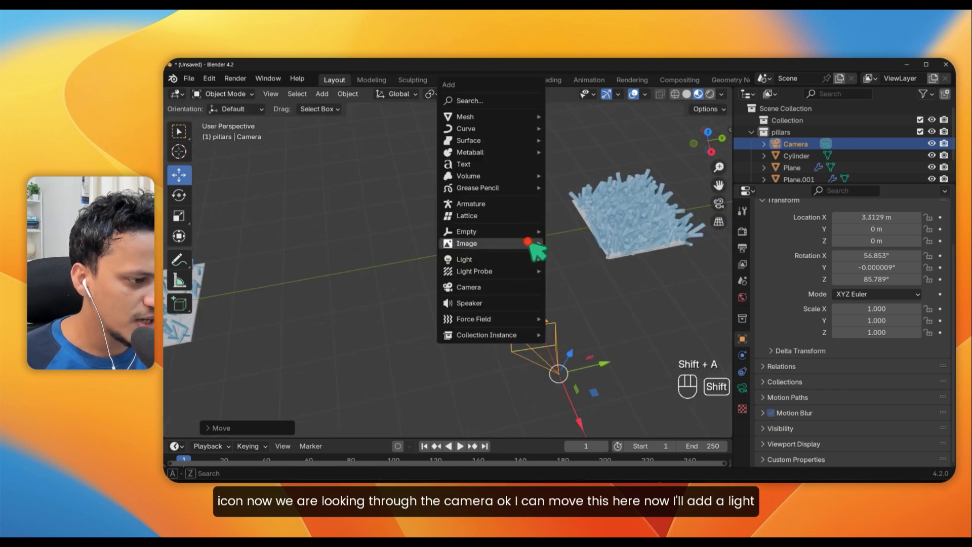
{"action": "mouse_move", "coordinate": [481, 261]}
{"action": "left_click", "coordinate": [599, 298]}
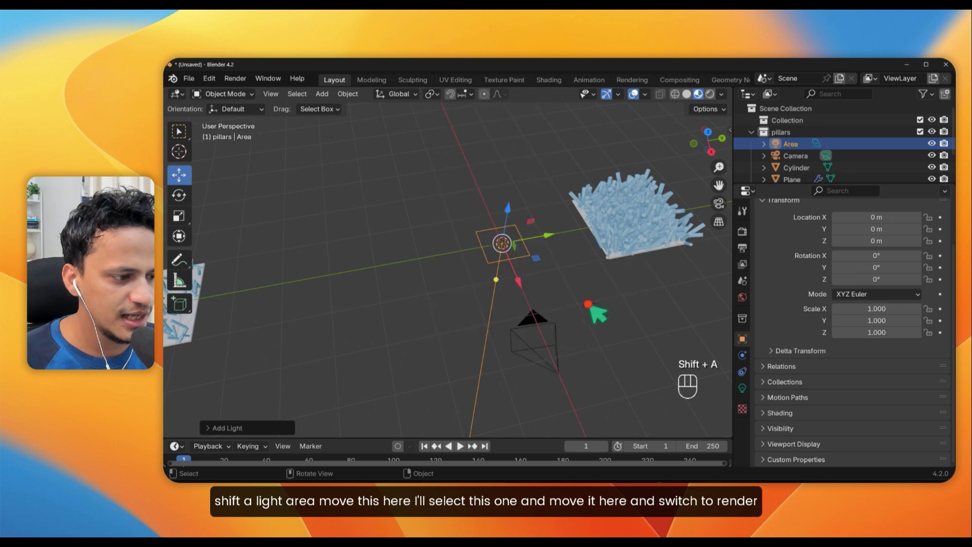
{"action": "left_click_drag", "start_coordinate": [513, 225], "coordinate": [526, 140]}
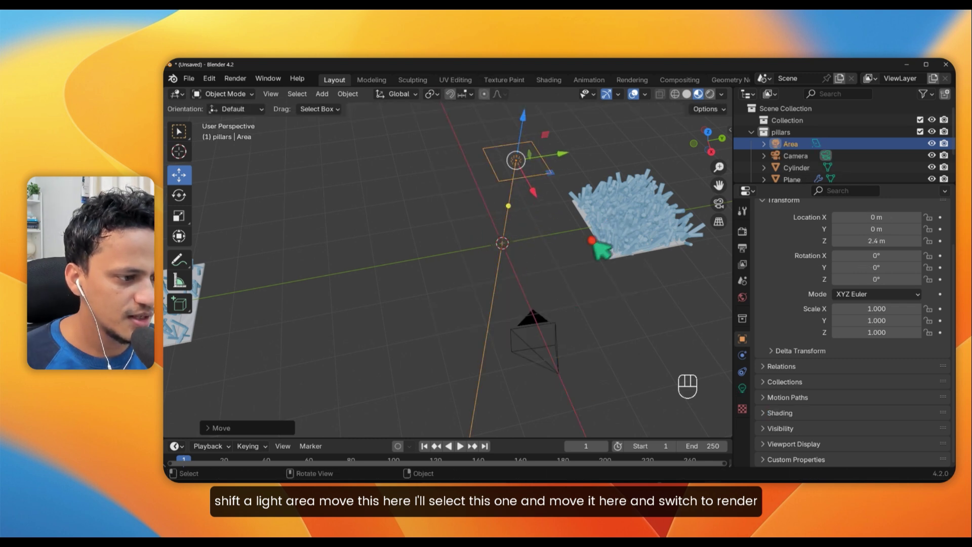
Move the dense pillar plane along Y to the origin and switch the viewport to rendered shading.
{"action": "left_click", "coordinate": [649, 240]}
{"action": "left_click_drag", "start_coordinate": [661, 221], "coordinate": [544, 247]}
{"action": "left_click", "coordinate": [710, 93]}
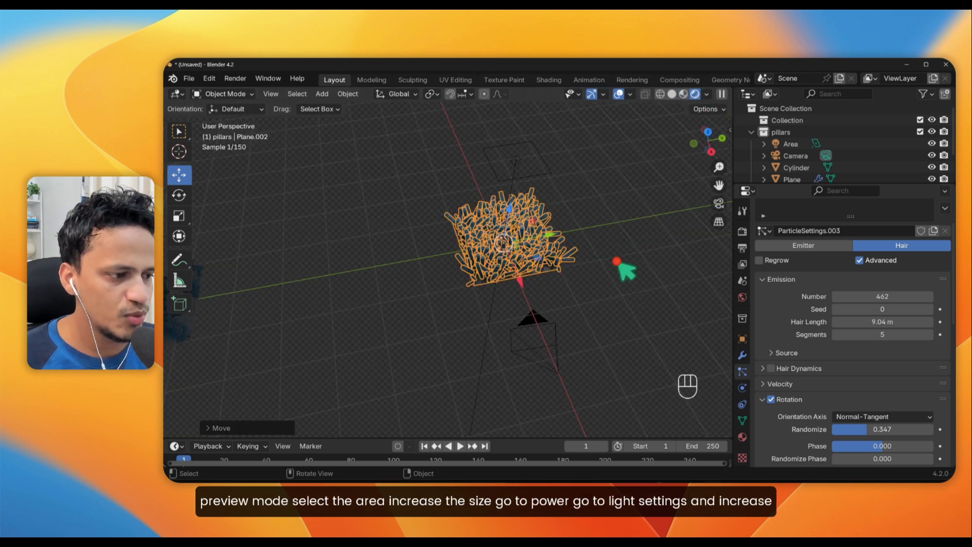
Scale up the area light to cover the dense plane generously and set its Power to 856.6 W.
{"action": "left_click", "coordinate": [536, 217]}
{"action": "key", "text": "s"}
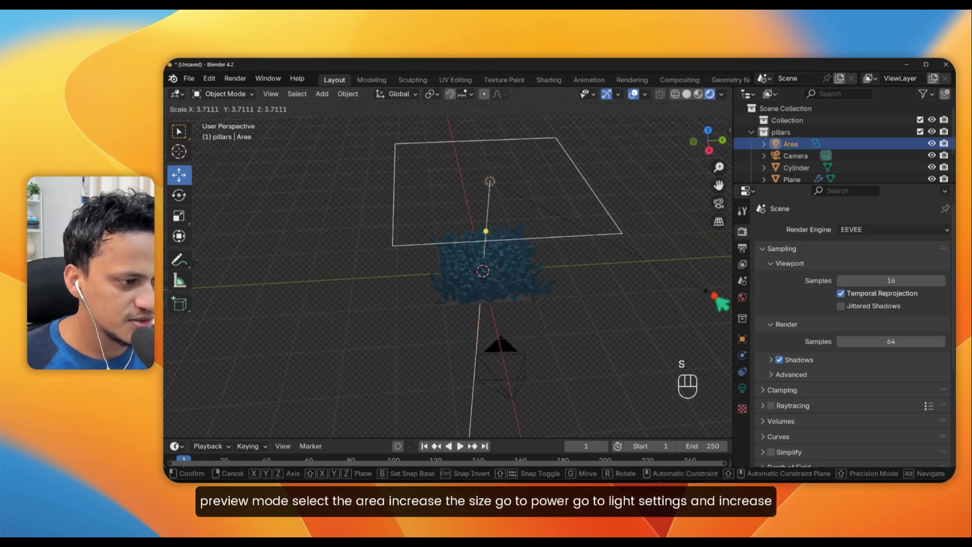
{"action": "left_click", "coordinate": [718, 300]}
{"action": "left_click", "coordinate": [742, 387]}
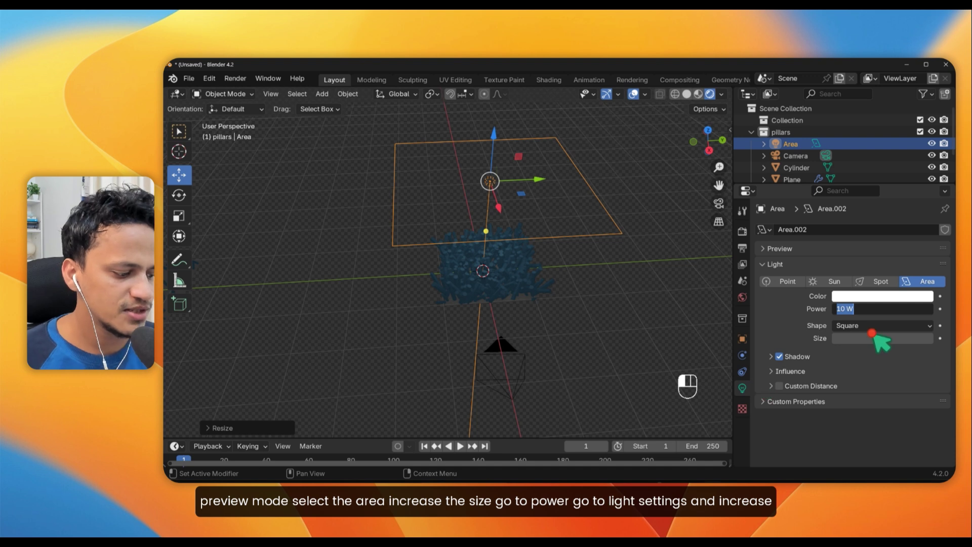
{"action": "type", "text": "1000"}
{"action": "key", "text": "Return"}
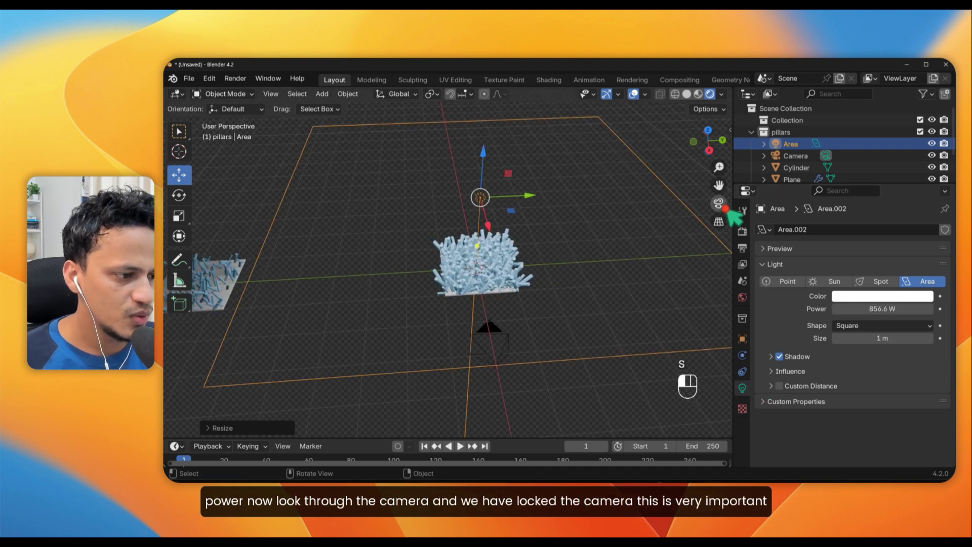
Look through the camera with the camera locked to the view and frame the dense pillar plane from above.
{"action": "left_click", "coordinate": [718, 203]}
{"action": "scroll", "coordinate": [704, 229], "scroll_direction": "up", "scroll_amount": 1}
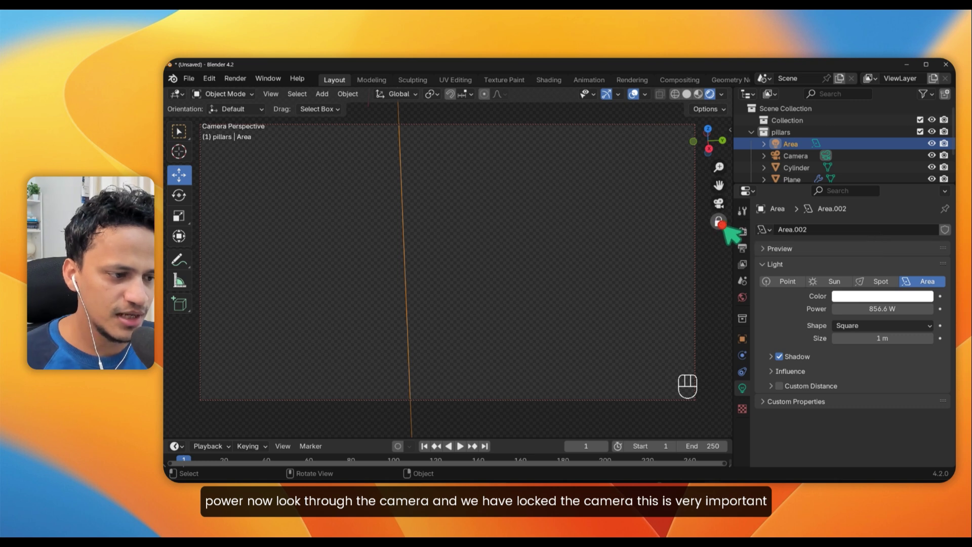
{"action": "left_click", "coordinate": [722, 219]}
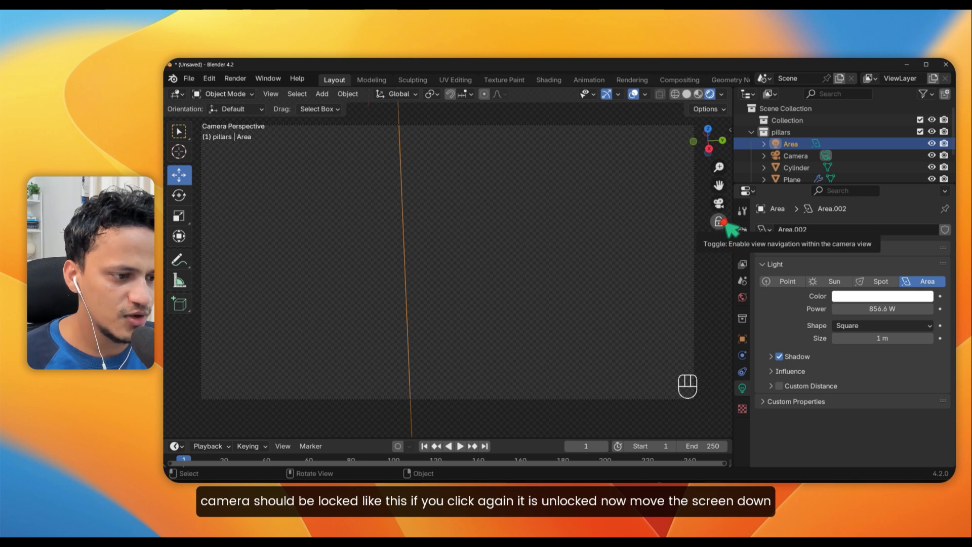
{"action": "left_click_drag", "start_coordinate": [724, 186], "coordinate": [473, 311]}
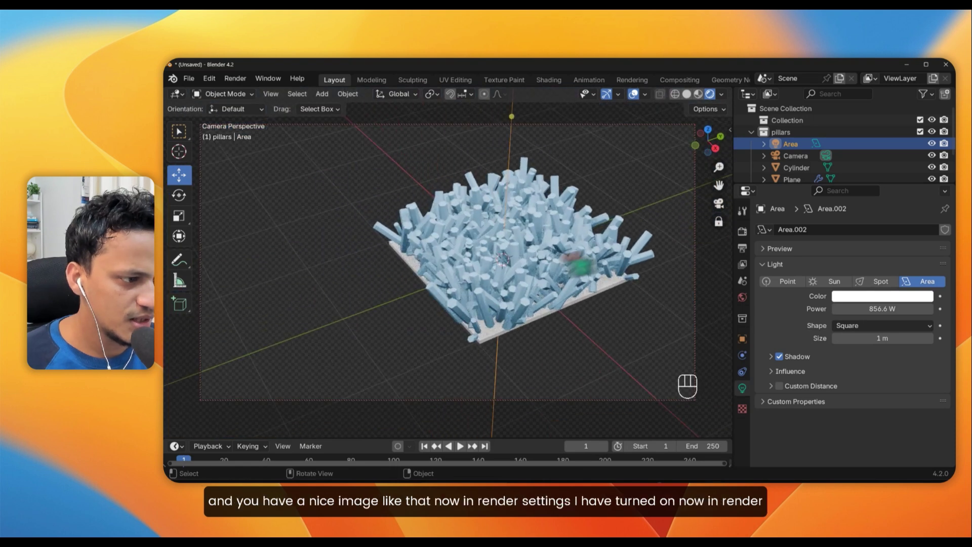
{"action": "left_click_drag", "start_coordinate": [718, 185], "coordinate": [690, 191]}
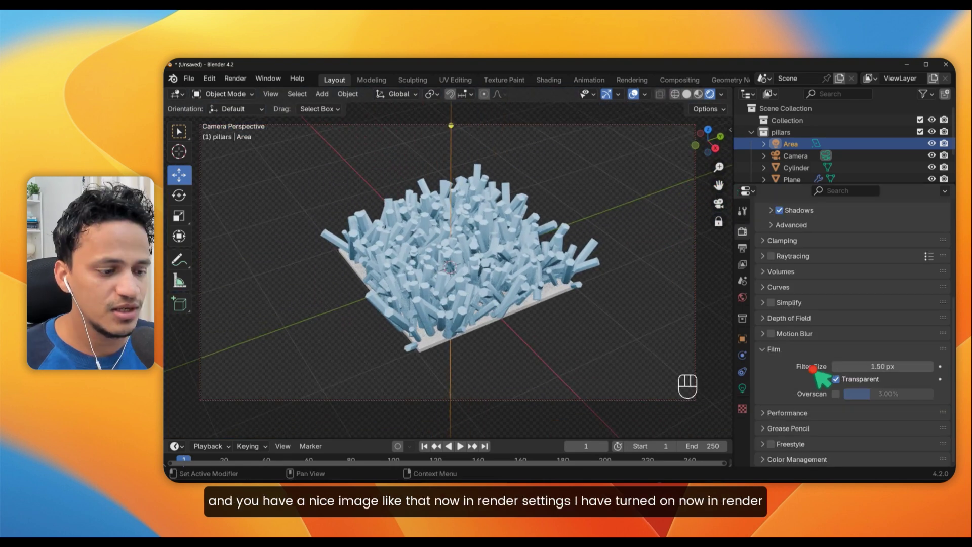
Compare the background with the Film Transparent option off and on, leaving it enabled.
{"action": "left_click", "coordinate": [836, 379]}
{"action": "left_click", "coordinate": [836, 379]}
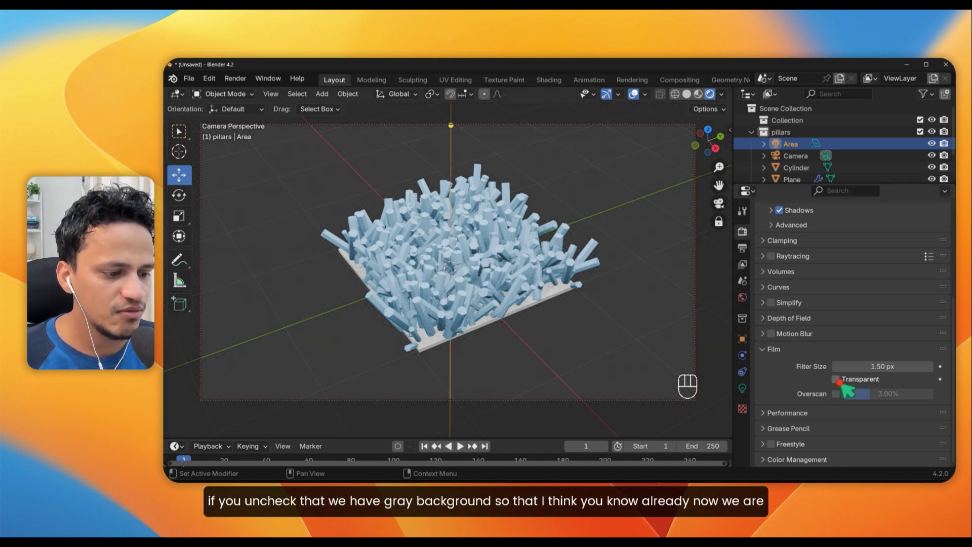
{"action": "middle_click_drag", "start_coordinate": [527, 299], "coordinate": [515, 295], "text": "shift"}
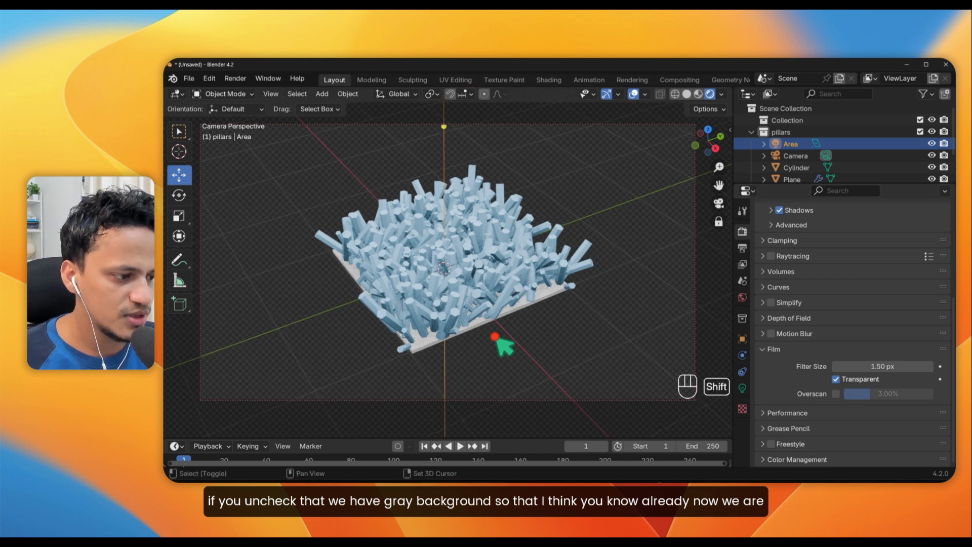
Move the area light along the Z axis to adjust the lighting on the pillars, and deselect it.
{"action": "key", "text": "g"}
{"action": "key", "text": "z"}
{"action": "left_click", "coordinate": [456, 225]}
{"action": "left_click", "coordinate": [557, 211]}
Bring the camera closer so the dense pillar plane is centred and fills most of the frame.
{"action": "middle_click_drag", "start_coordinate": [557, 211], "coordinate": [553, 219], "text": "shift"}
{"action": "scroll", "coordinate": [542, 226], "scroll_direction": "up", "scroll_amount": 1}
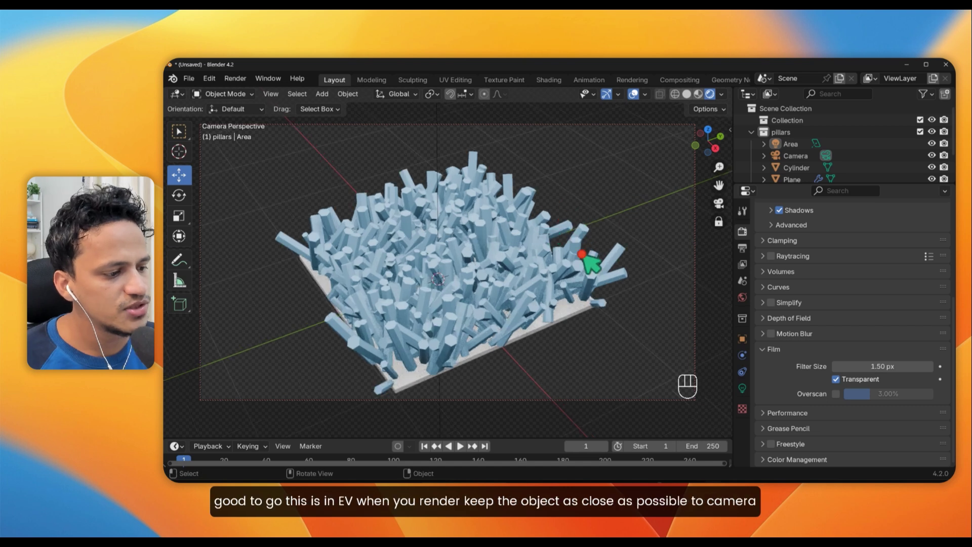
{"action": "middle_click_drag", "start_coordinate": [564, 257], "coordinate": [577, 230], "text": "shift"}
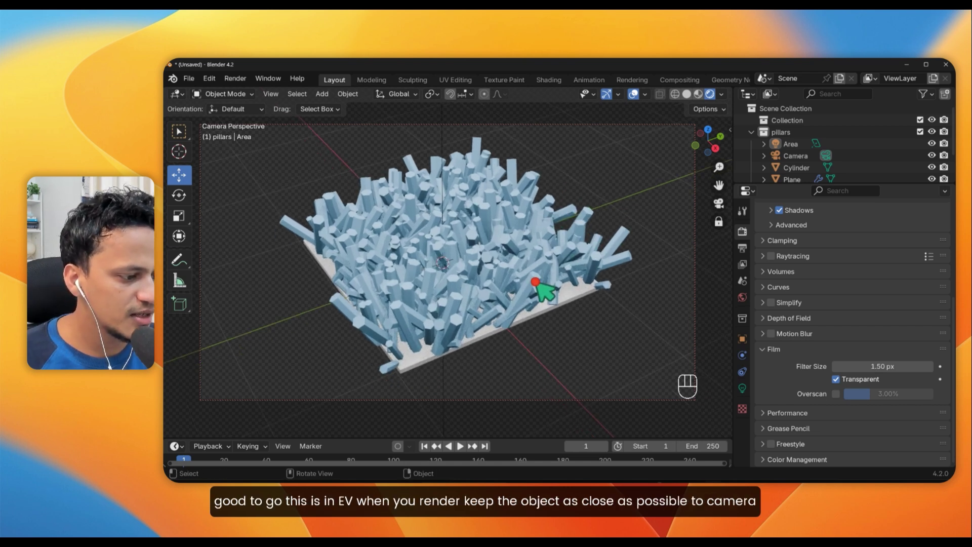
{"action": "middle_click_drag", "start_coordinate": [537, 282], "coordinate": [519, 277], "text": "ctrl"}
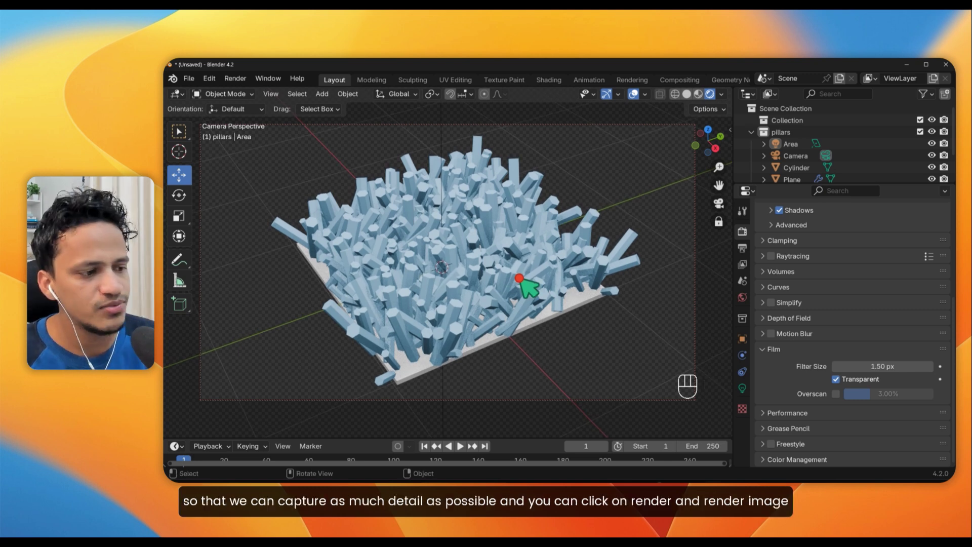
Select the dense plane, render the camera view as a still image, and close the render window after inspecting it.
{"action": "left_click", "coordinate": [548, 269]}
{"action": "left_click", "coordinate": [235, 78]}
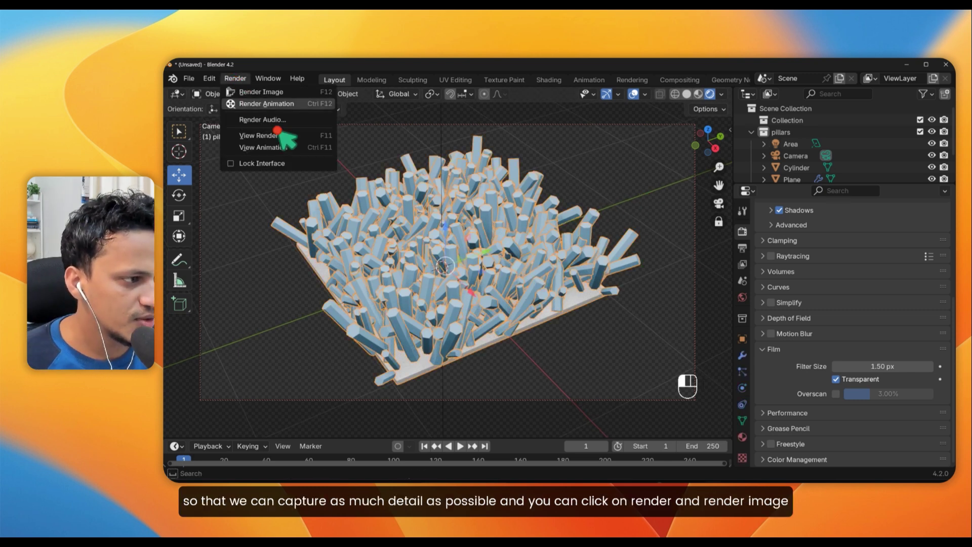
{"action": "left_click", "coordinate": [290, 96]}
{"action": "scroll", "coordinate": [526, 251], "scroll_direction": "up", "scroll_amount": 2}
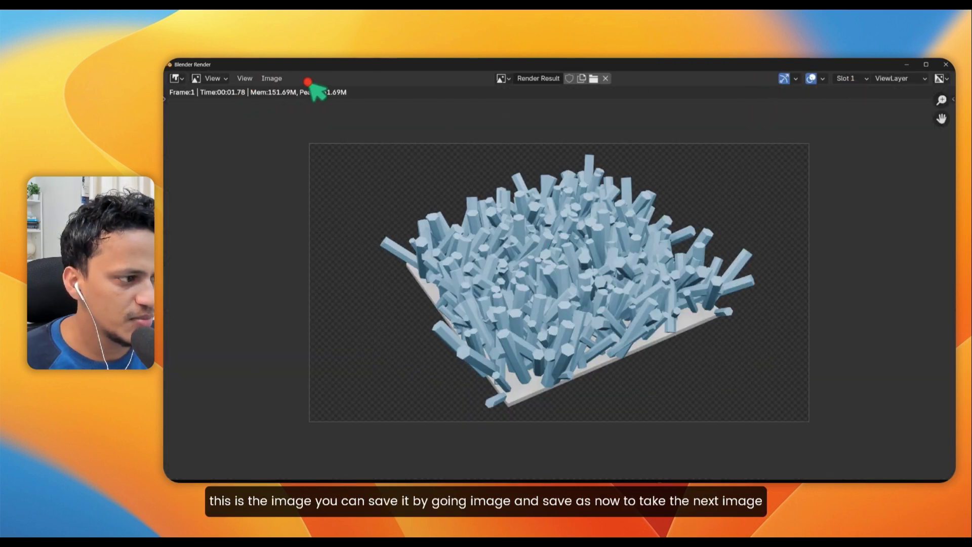
{"action": "left_click", "coordinate": [272, 81]}
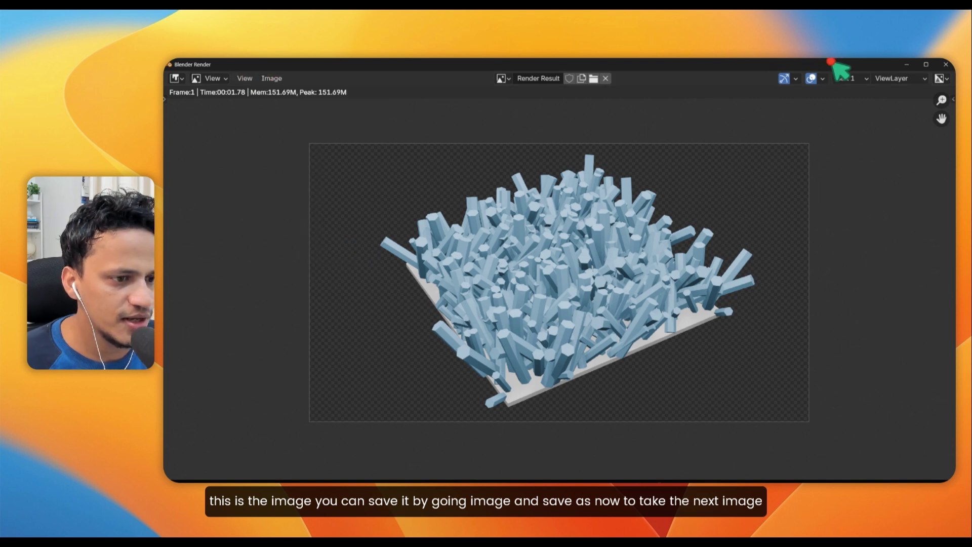
{"action": "left_click", "coordinate": [946, 66]}
Move the dense pillar plane out of the camera frame, slide the medium-density plane along Y into its place, and look through the camera.
{"action": "key", "text": "g"}
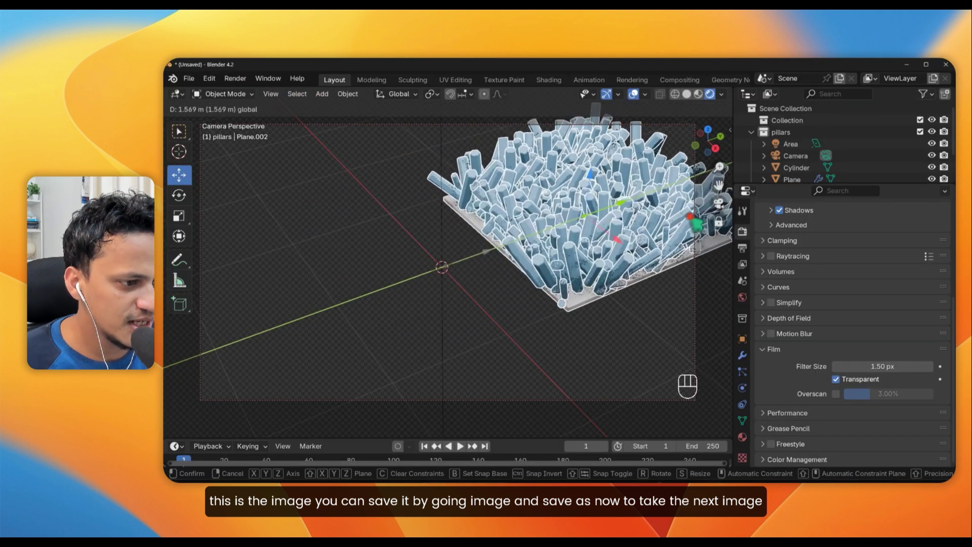
{"action": "left_click", "coordinate": [310, 208]}
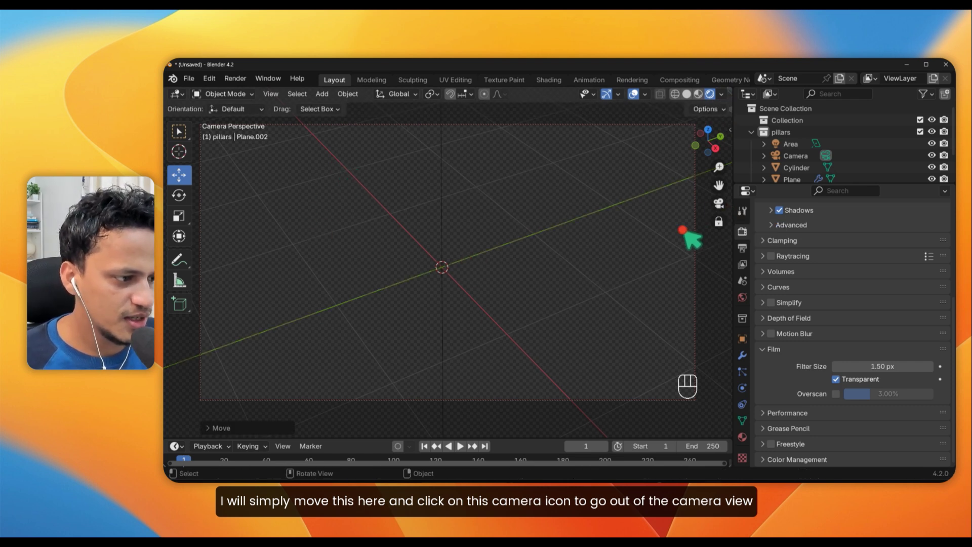
{"action": "left_click", "coordinate": [718, 203]}
{"action": "left_click", "coordinate": [254, 277]}
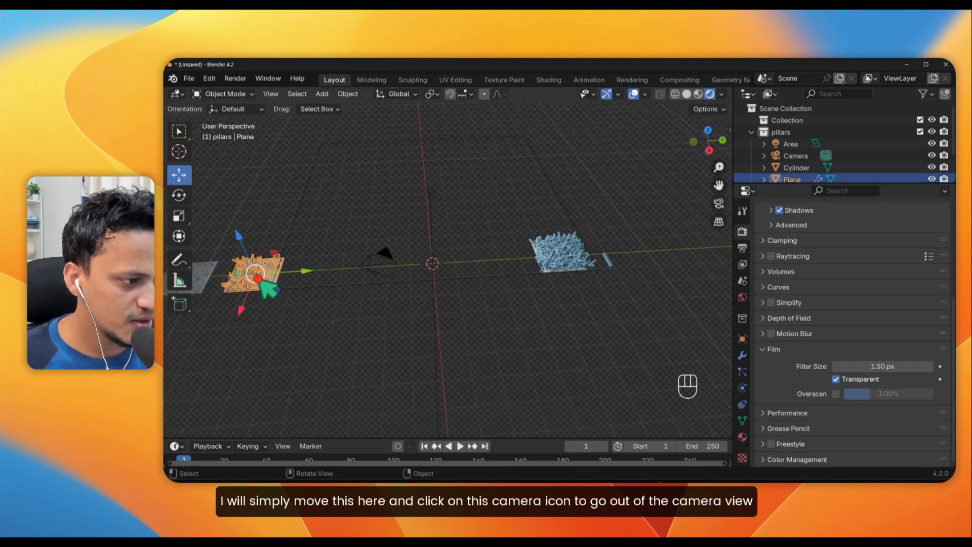
{"action": "left_click_drag", "start_coordinate": [306, 272], "coordinate": [493, 271]}
{"action": "left_click", "coordinate": [719, 203]}
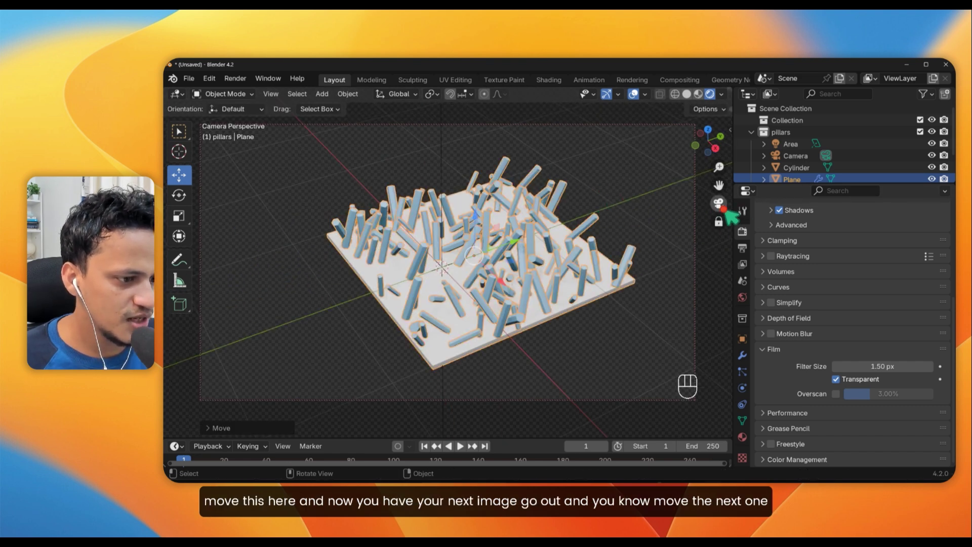
Slide the medium-density plane aside along Y and bring the sparse pillar plane along Y to the camera's target area.
{"action": "left_click", "coordinate": [722, 207]}
{"action": "left_click_drag", "start_coordinate": [498, 260], "coordinate": [557, 259]}
{"action": "left_click", "coordinate": [228, 271]}
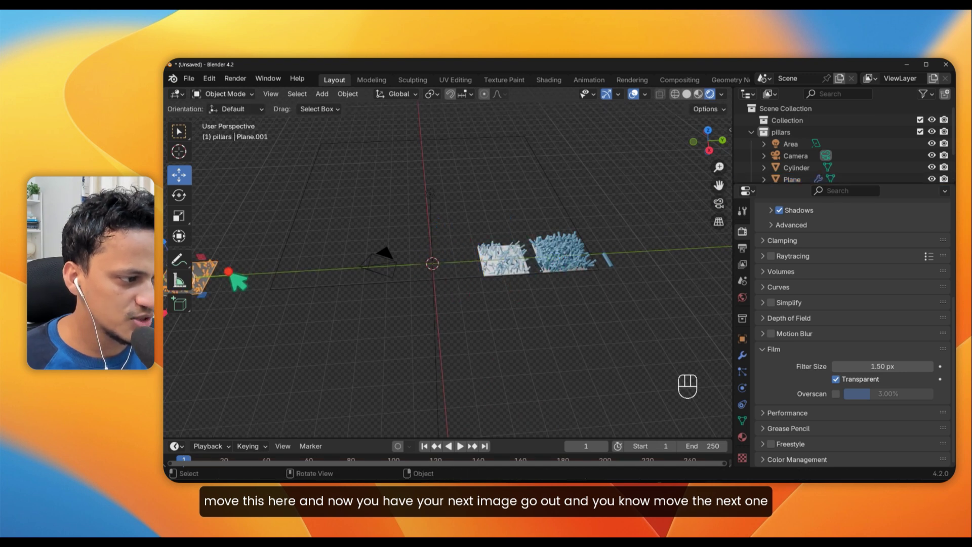
{"action": "left_click_drag", "start_coordinate": [246, 275], "coordinate": [488, 262]}
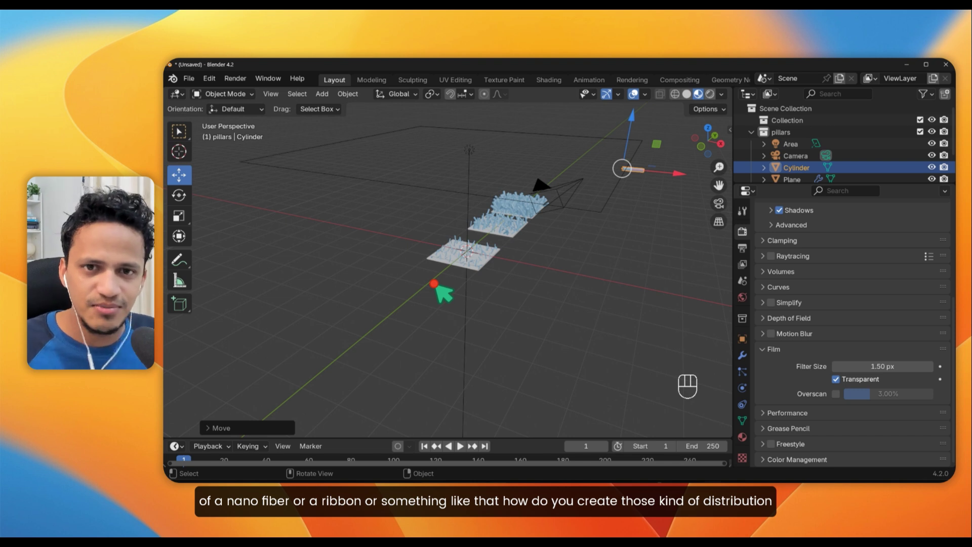
Select all three pillar planes together and move them well away from the origin to clear the workspace.
{"action": "scroll", "coordinate": [406, 285], "scroll_direction": "up", "scroll_amount": 3}
{"action": "middle_click_drag", "start_coordinate": [407, 285], "coordinate": [367, 283]}
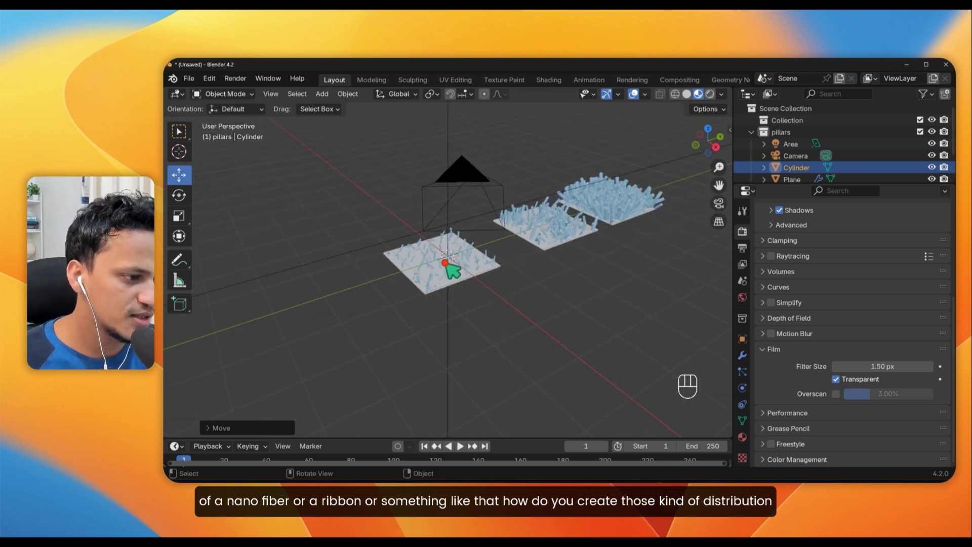
{"action": "left_click", "coordinate": [450, 261]}
{"action": "left_click_drag", "start_coordinate": [483, 251], "coordinate": [508, 245]}
{"action": "left_click", "coordinate": [549, 230], "text": "shift"}
{"action": "left_click", "coordinate": [628, 214], "text": "shift"}
{"action": "left_click_drag", "start_coordinate": [575, 213], "coordinate": [462, 361]}
{"action": "left_click", "coordinate": [385, 357]}
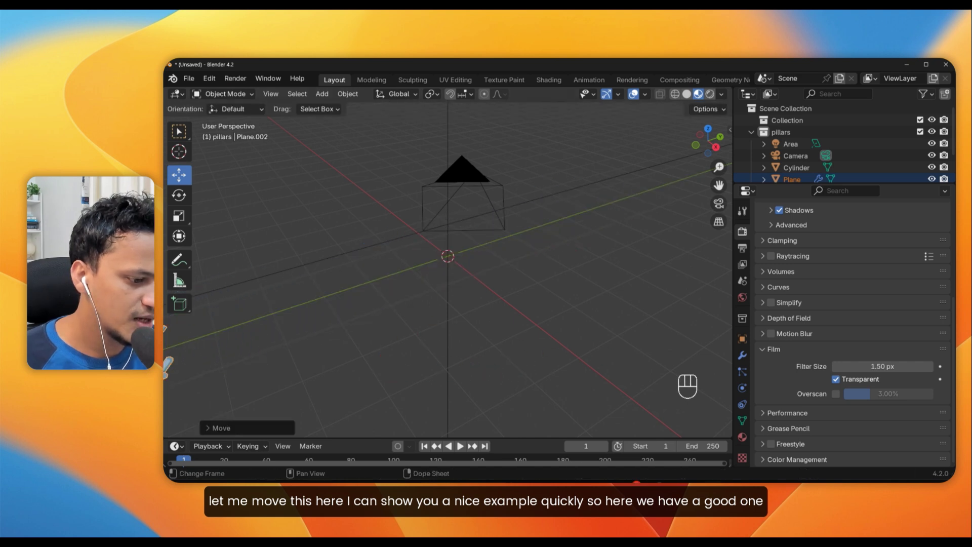
Switch to the browser and examine the ZnO nanostructure image results and the Canva page with nanorods covering a curved fiber.
{"action": "left_click", "coordinate": [655, 486]}
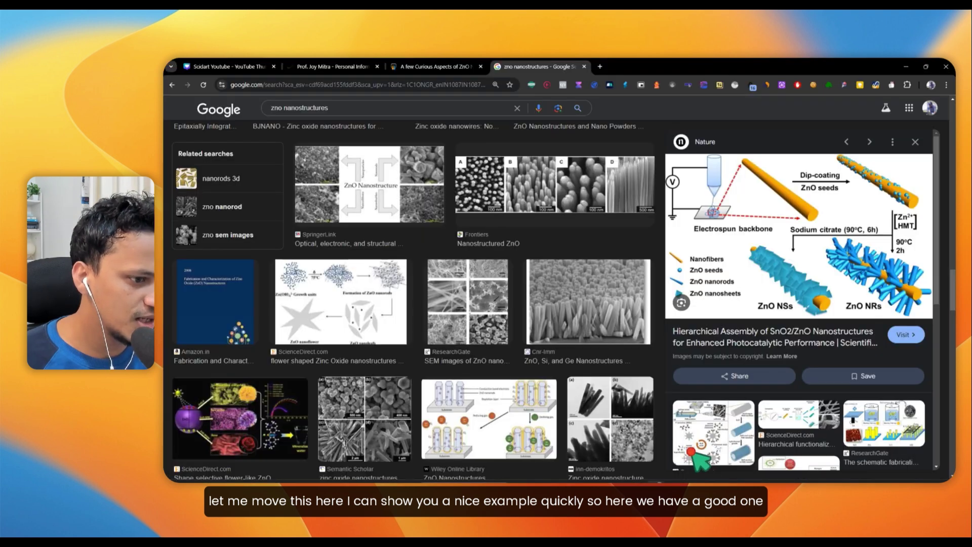
{"action": "left_click", "coordinate": [698, 453]}
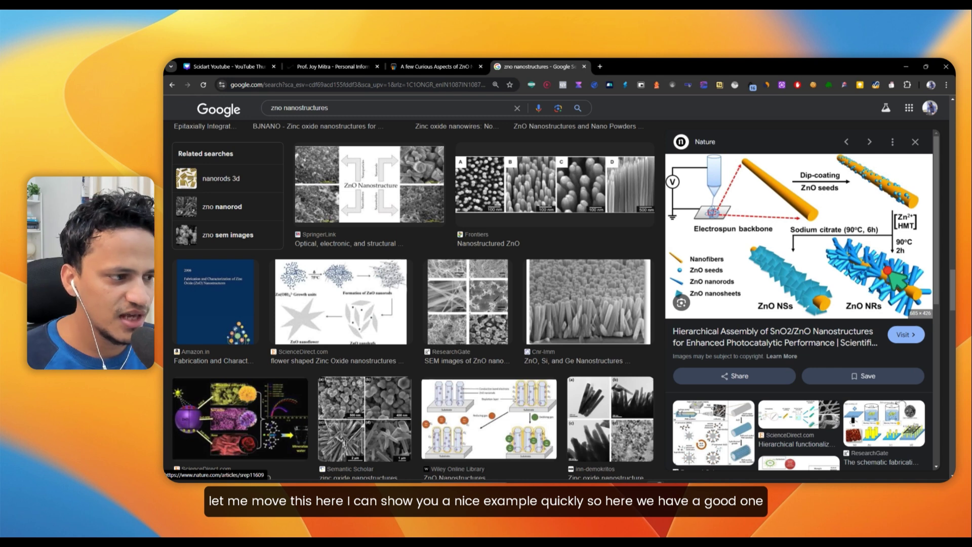
{"action": "left_click", "coordinate": [227, 67]}
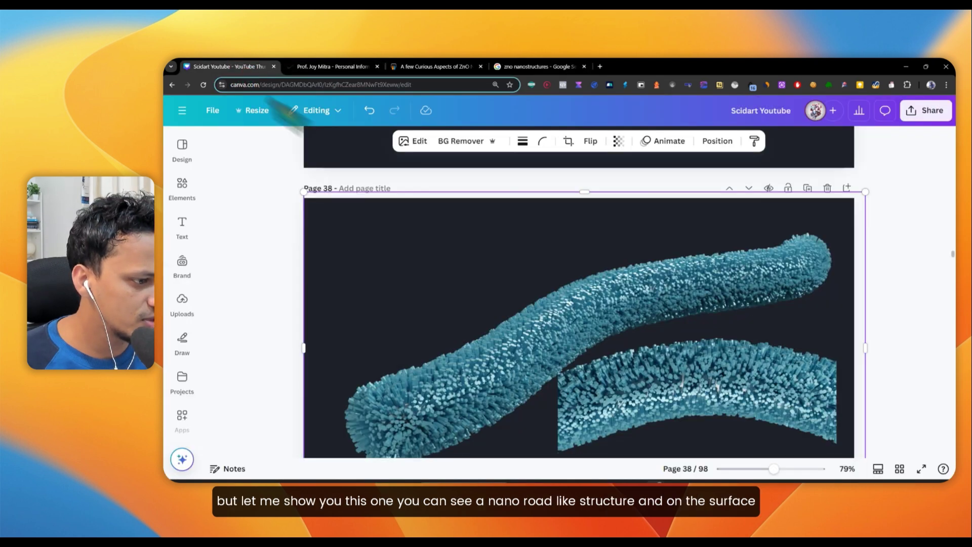
{"action": "scroll", "coordinate": [630, 289], "scroll_direction": "down", "scroll_amount": 2}
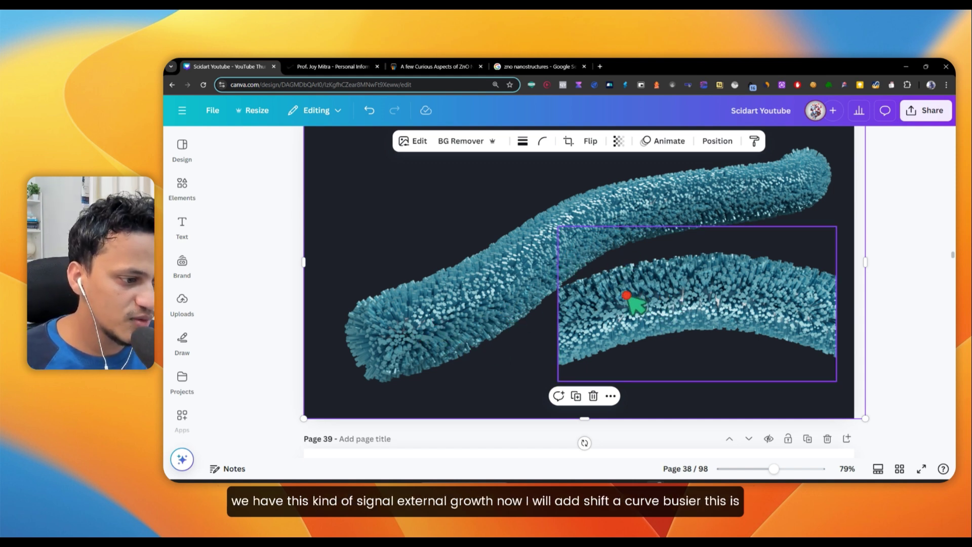
Switch back to Blender and add a Bézier curve at the origin.
{"action": "mouse_move", "coordinate": [698, 481]}
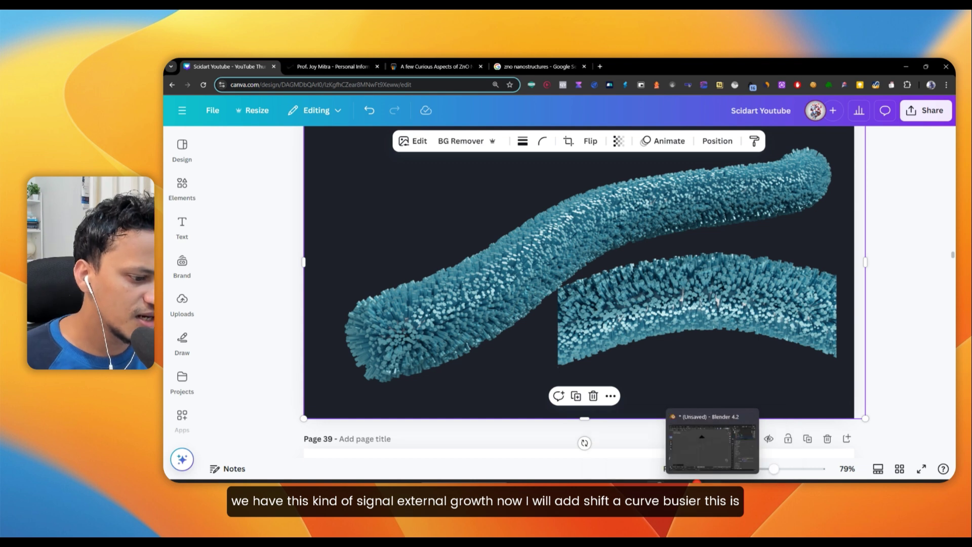
{"action": "left_click", "coordinate": [716, 450]}
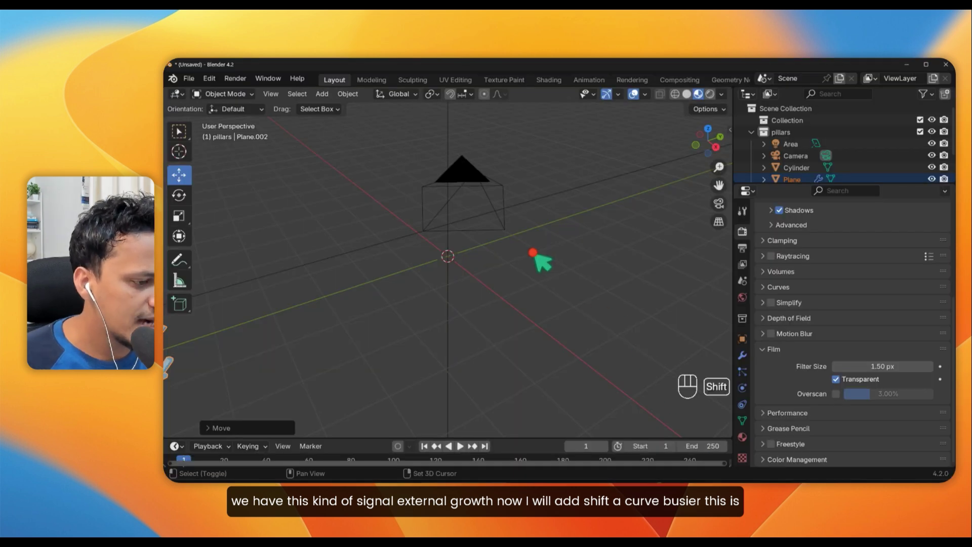
{"action": "key", "text": "shift+a"}
{"action": "mouse_move", "coordinate": [493, 128]}
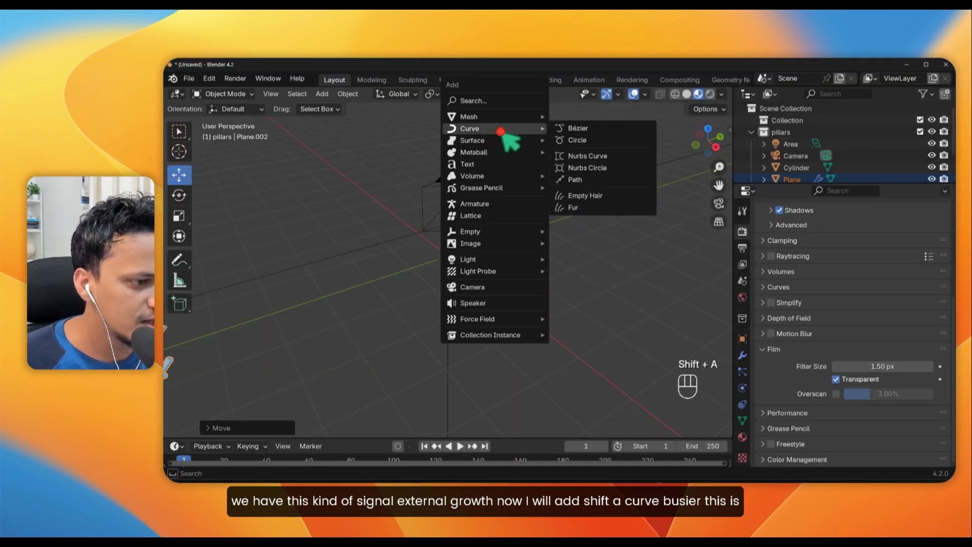
{"action": "left_click", "coordinate": [598, 129]}
{"action": "middle_click_drag", "start_coordinate": [473, 270], "coordinate": [405, 249]}
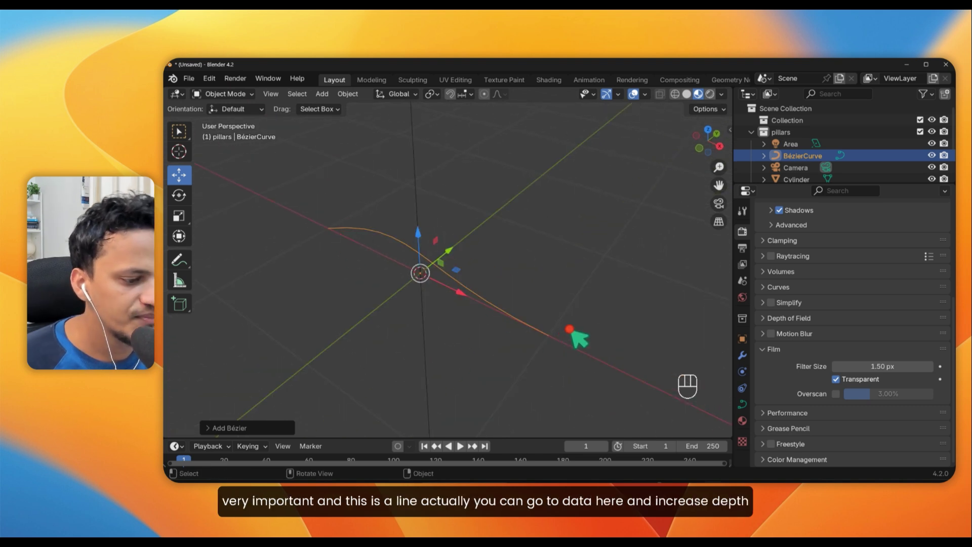
Turn the Bézier curve into a tube by setting its round bevel depth to 0.1 m.
{"action": "left_click", "coordinate": [743, 405]}
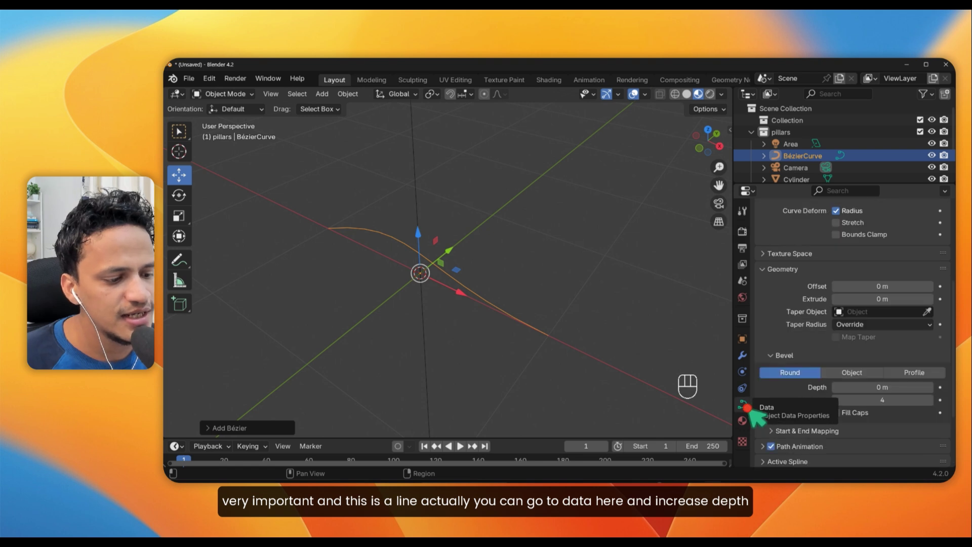
{"action": "left_click_drag", "start_coordinate": [876, 387], "coordinate": [891, 389]}
{"action": "mouse_move", "coordinate": [506, 271]}
{"action": "middle_mouse_down"}
{"action": "mouse_move", "coordinate": [542, 260]}
{"action": "mouse_move", "coordinate": [528, 256]}
{"action": "mouse_move", "coordinate": [488, 297]}
{"action": "mouse_move", "coordinate": [466, 288]}
{"action": "mouse_move", "coordinate": [565, 278]}
{"action": "middle_mouse_up"}
Move the tube's end control point in Edit Mode, undo the last adjustment, and return to Object Mode.
{"action": "key", "text": "Tab"}
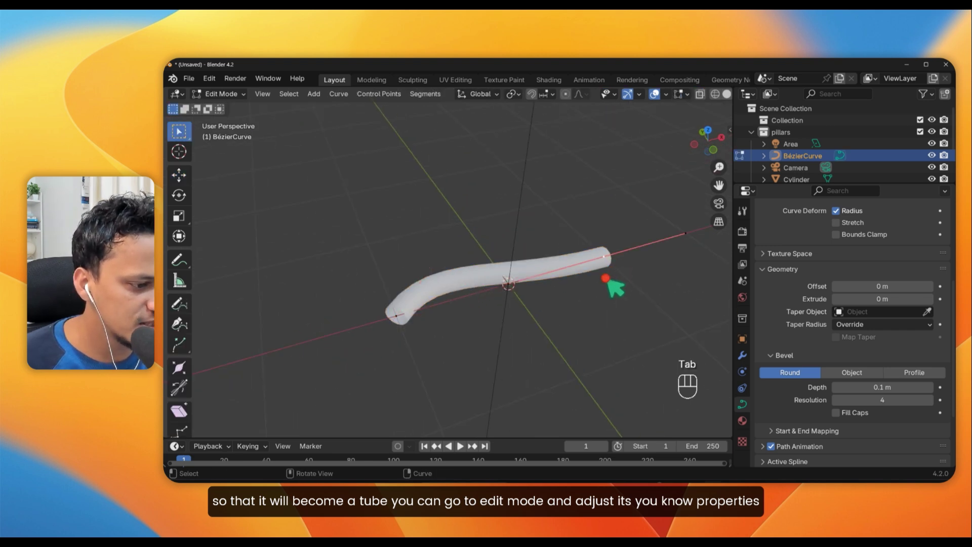
{"action": "left_click", "coordinate": [179, 175]}
{"action": "left_click_drag", "start_coordinate": [577, 225], "coordinate": [553, 229]}
{"action": "key", "text": "ctrl+z"}
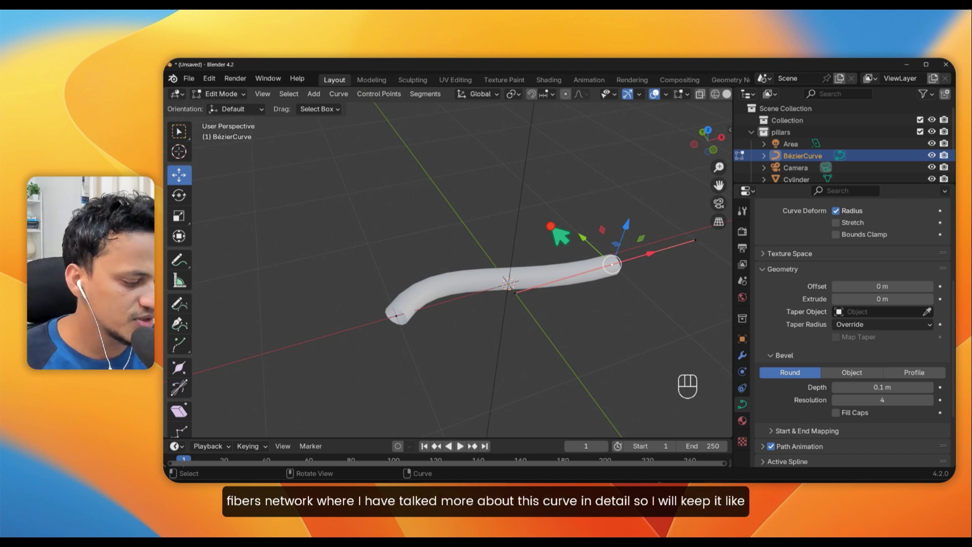
{"action": "key", "text": "Tab"}
Convert the tube-shaped curve to a mesh and inspect its geometry in wireframe display.
{"action": "middle_click_drag", "start_coordinate": [526, 281], "coordinate": [350, 145]}
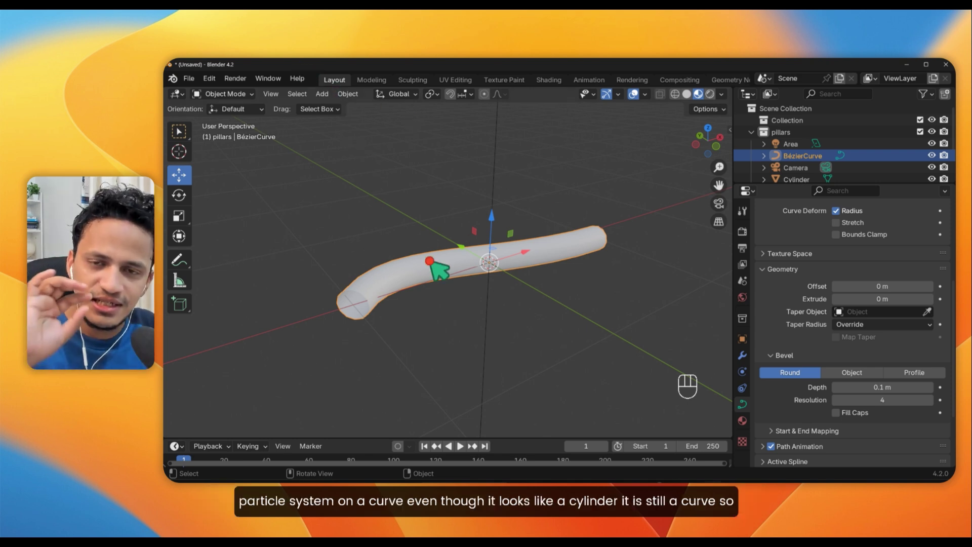
{"action": "left_click", "coordinate": [354, 99]}
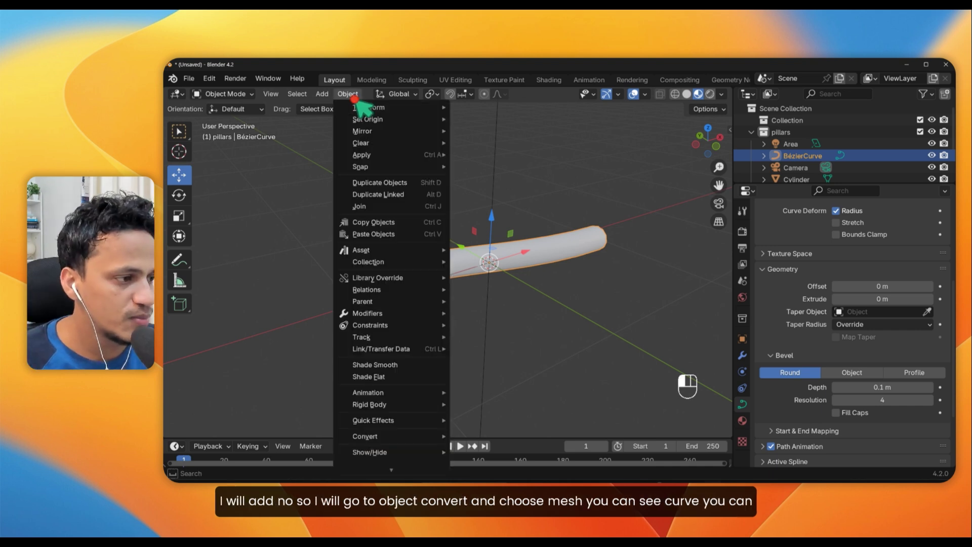
{"action": "mouse_move", "coordinate": [444, 435]}
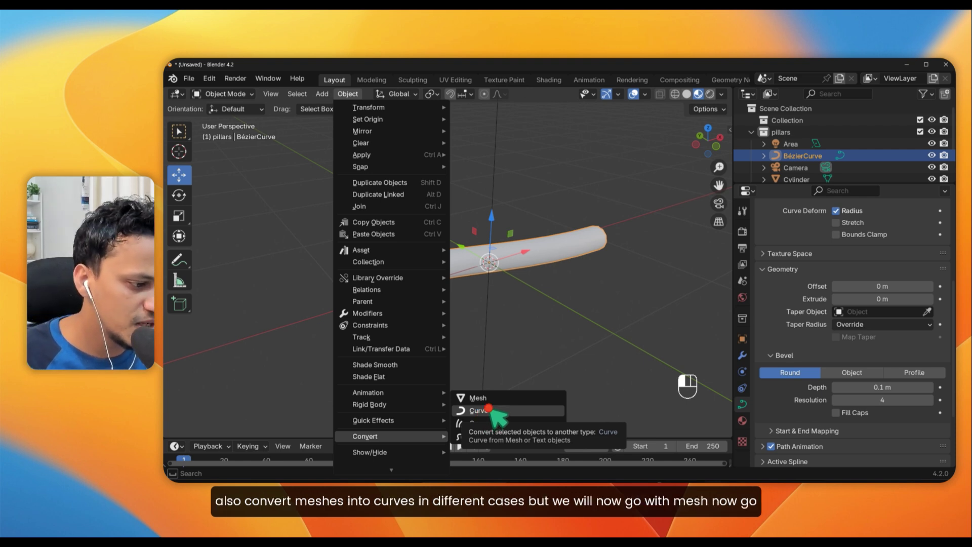
{"action": "left_click", "coordinate": [493, 400]}
{"action": "left_click", "coordinate": [678, 96]}
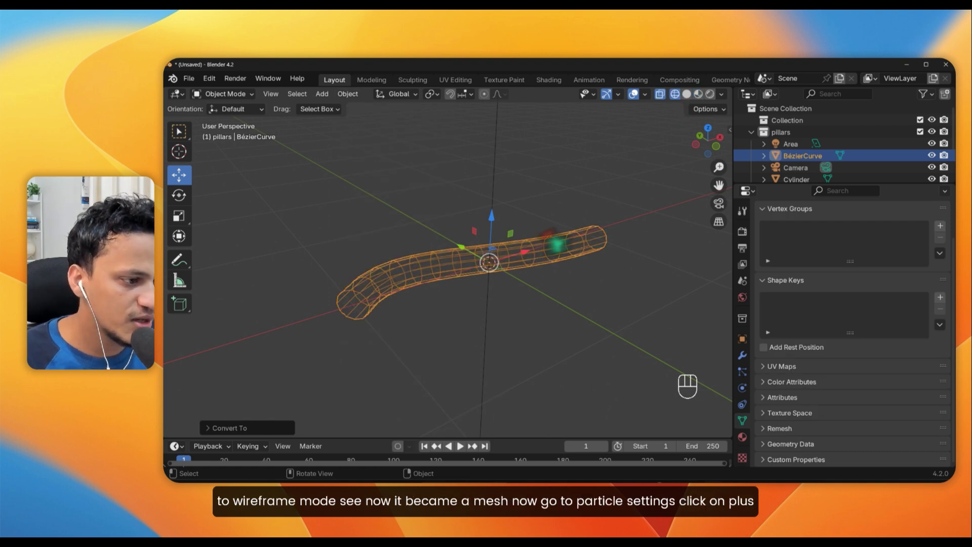
{"action": "scroll", "coordinate": [491, 280], "scroll_direction": "up", "scroll_amount": 3}
{"action": "middle_click_drag", "start_coordinate": [513, 263], "coordinate": [531, 253]}
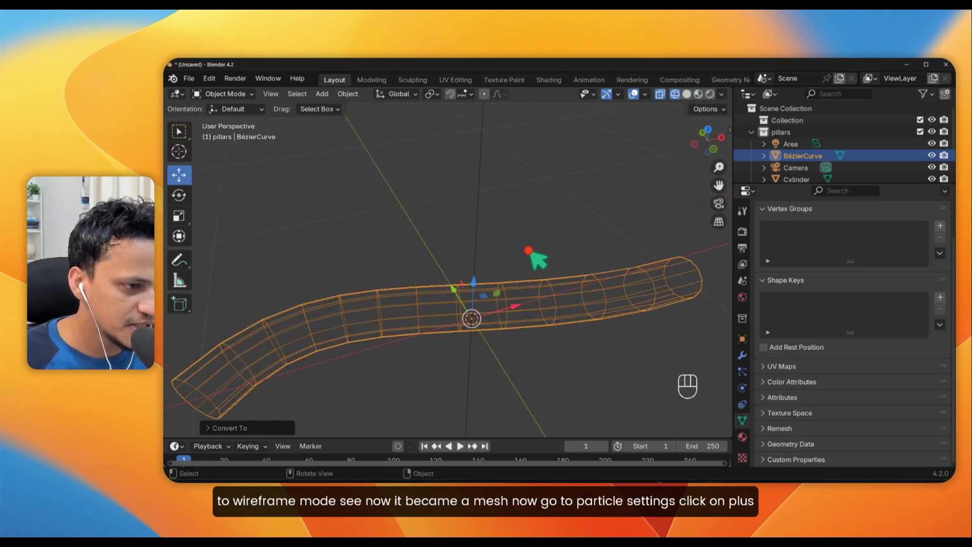
Add a particle system to the tube mesh and set its type to Hair.
{"action": "left_click", "coordinate": [742, 371]}
{"action": "left_click", "coordinate": [945, 231]}
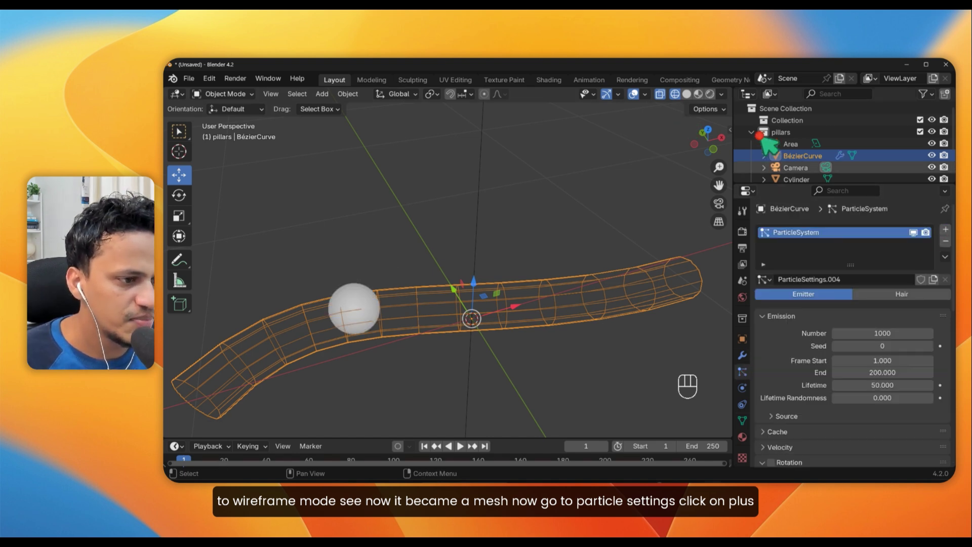
{"action": "left_click", "coordinate": [901, 295]}
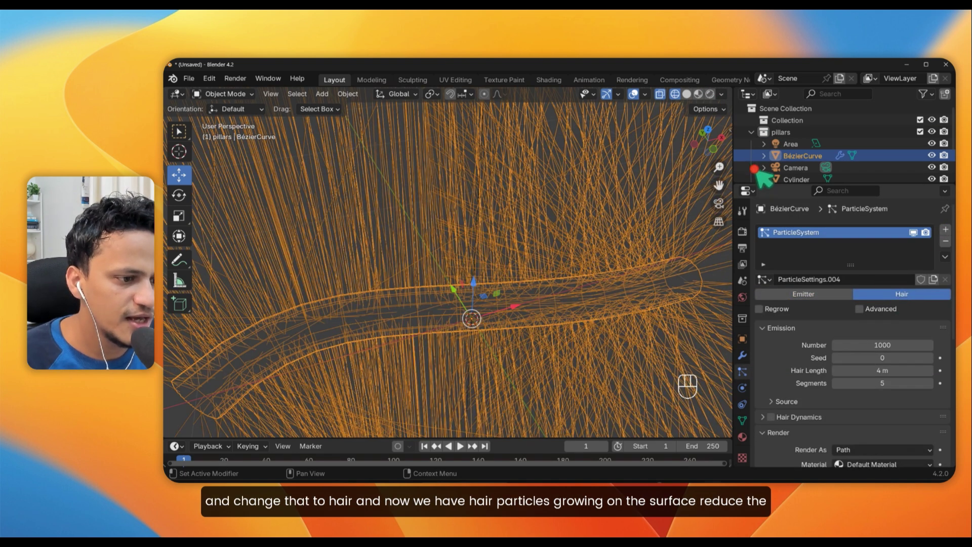
Reduce the tube's hair length to 0.14 m and switch the viewport to solid shading.
{"action": "left_click_drag", "start_coordinate": [711, 121], "coordinate": [527, 213]}
{"action": "middle_click_drag", "start_coordinate": [528, 213], "coordinate": [464, 284]}
{"action": "left_click_drag", "start_coordinate": [900, 376], "coordinate": [743, 400]}
{"action": "left_click_drag", "start_coordinate": [735, 391], "coordinate": [729, 391]}
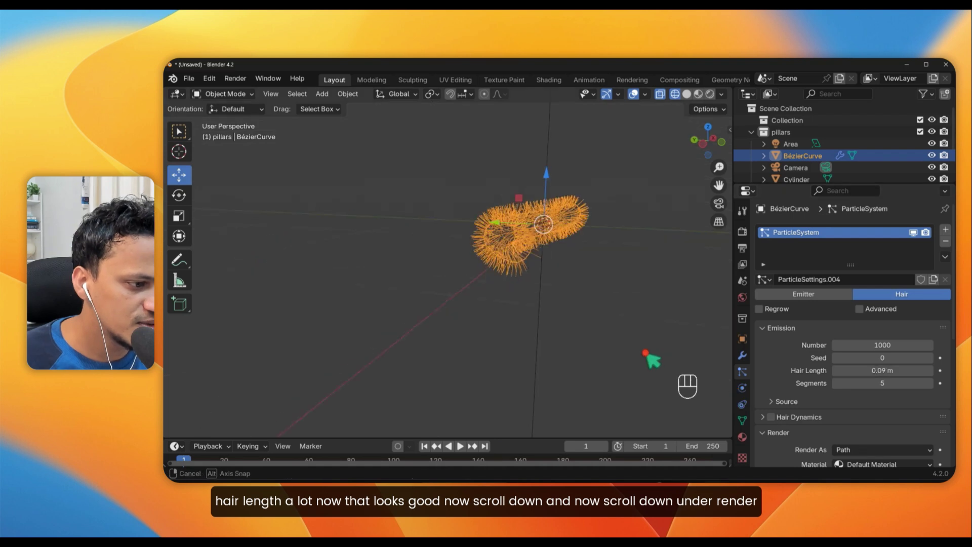
{"action": "middle_click_drag", "start_coordinate": [646, 354], "coordinate": [626, 361]}
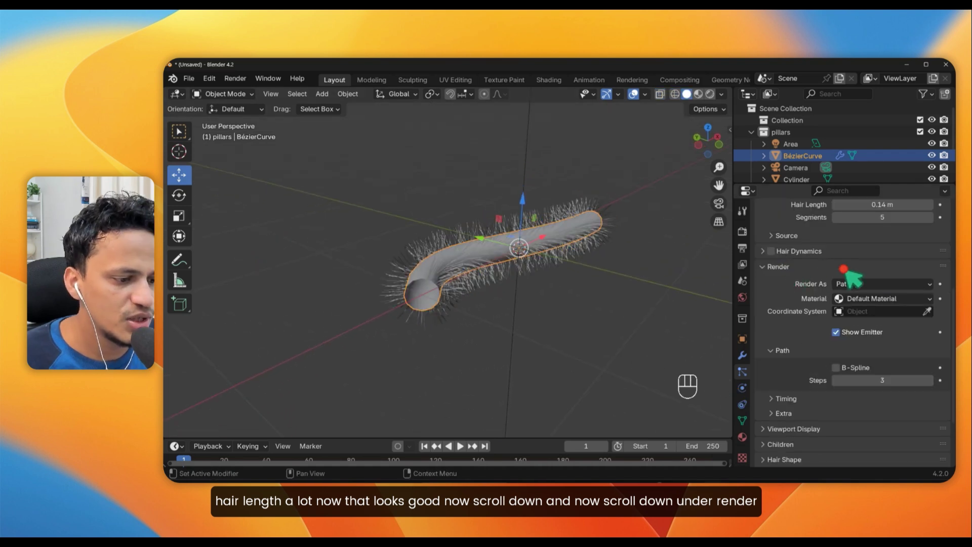
Render the tube's hair particles as an object, picking the Cylinder pillar from the scene as the instance object.
{"action": "left_click", "coordinate": [855, 284]}
{"action": "left_click", "coordinate": [874, 325]}
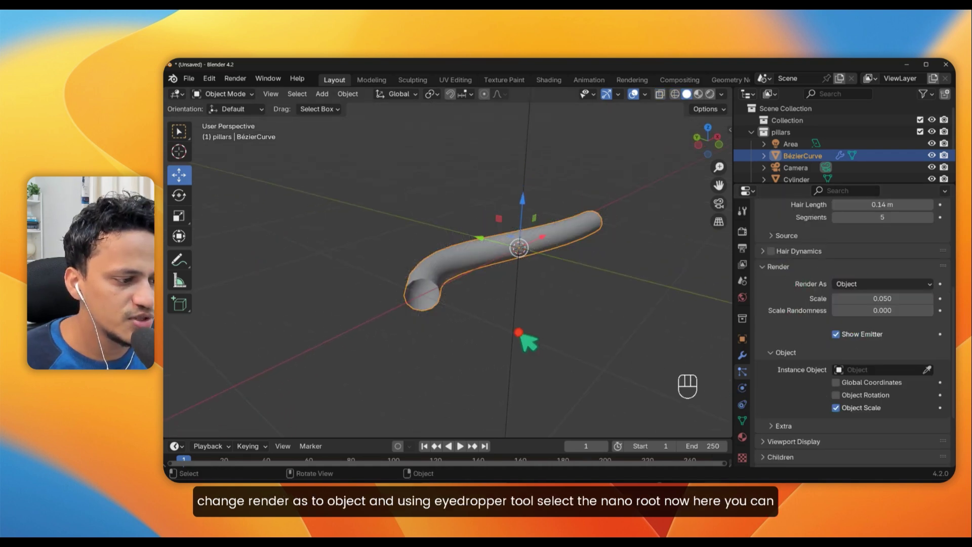
{"action": "scroll", "coordinate": [522, 328], "scroll_direction": "down", "scroll_amount": 9}
{"action": "middle_click_drag", "start_coordinate": [539, 294], "coordinate": [367, 307], "text": "shift"}
{"action": "scroll", "coordinate": [607, 339], "scroll_direction": "down", "scroll_amount": 4}
{"action": "middle_click_drag", "start_coordinate": [598, 340], "coordinate": [638, 333]}
{"action": "middle_click_drag", "start_coordinate": [586, 325], "coordinate": [596, 326]}
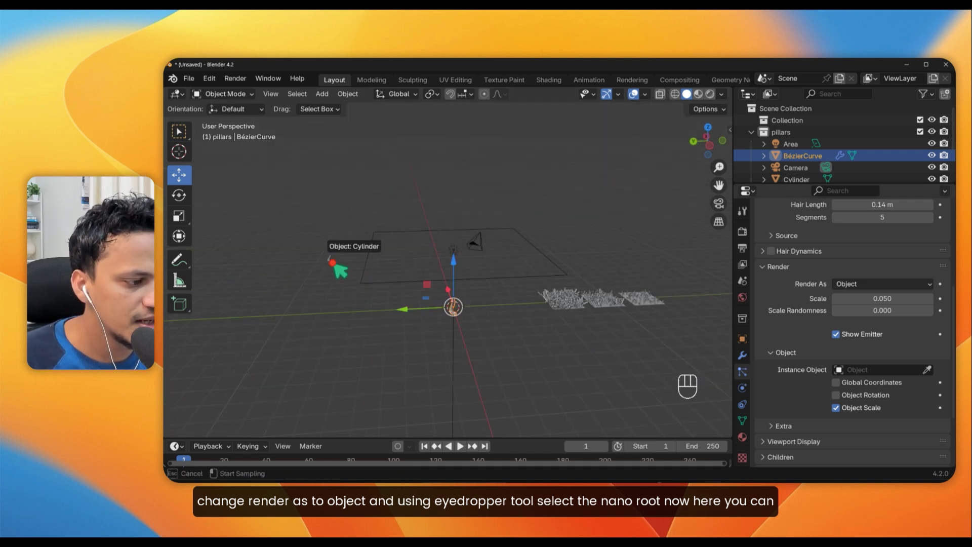
{"action": "left_click", "coordinate": [330, 260]}
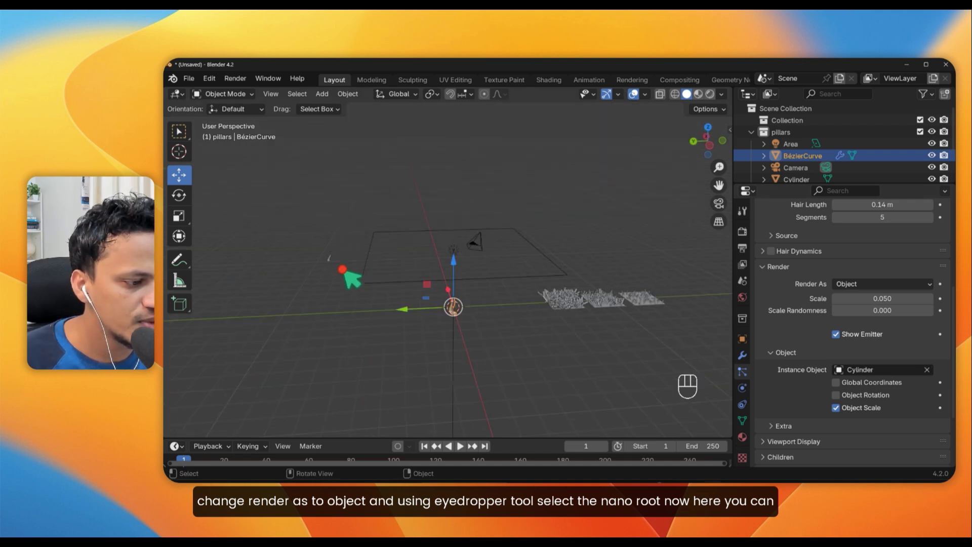
Increase the tube's hair length to 3.85 m to enlarge the instanced pillars.
{"action": "scroll", "coordinate": [466, 288], "scroll_direction": "up", "scroll_amount": 10}
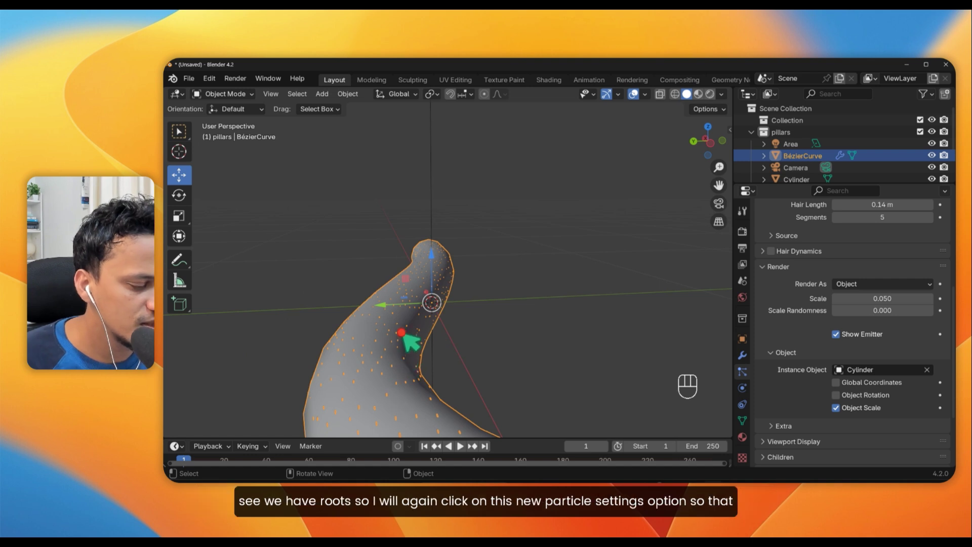
{"action": "scroll", "coordinate": [822, 329], "scroll_direction": "up", "scroll_amount": 8}
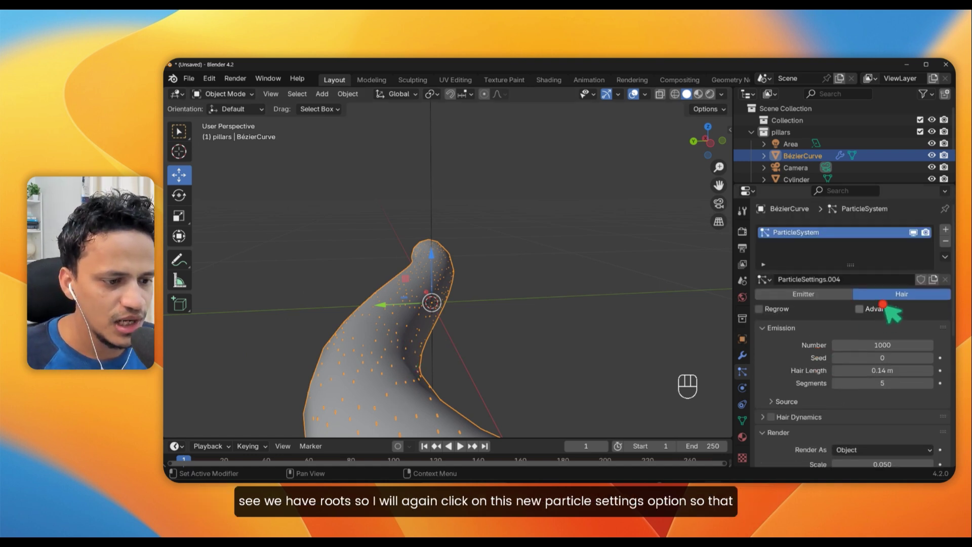
{"action": "key", "text": "ctrl+z"}
{"action": "left_click_drag", "start_coordinate": [887, 380], "coordinate": [724, 187]}
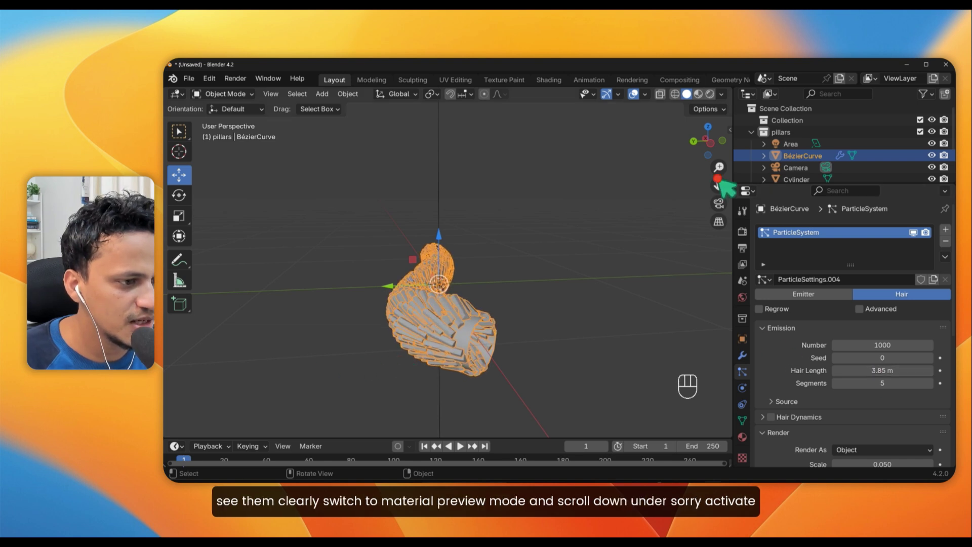
Switch the viewport to material preview and enable the Advanced options of the tube's hair particle system.
{"action": "left_click", "coordinate": [698, 94]}
{"action": "middle_click_drag", "start_coordinate": [538, 353], "coordinate": [676, 229]}
{"action": "left_click", "coordinate": [865, 310]}
{"action": "scroll", "coordinate": [865, 360], "scroll_direction": "down", "scroll_amount": 6}
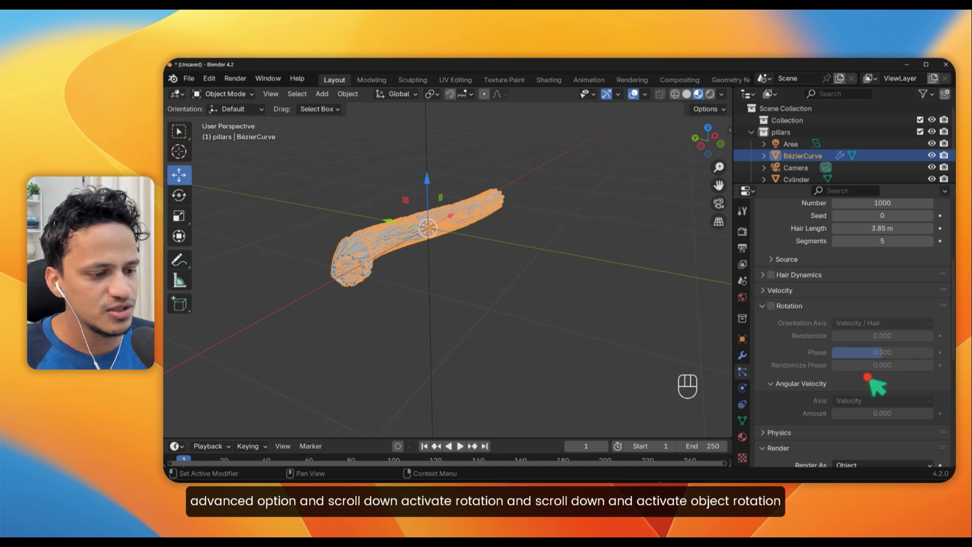
Enable Rotation and Object Rotation for the tube's hair particles so the instanced pillars follow the surface.
{"action": "left_click", "coordinate": [772, 307]}
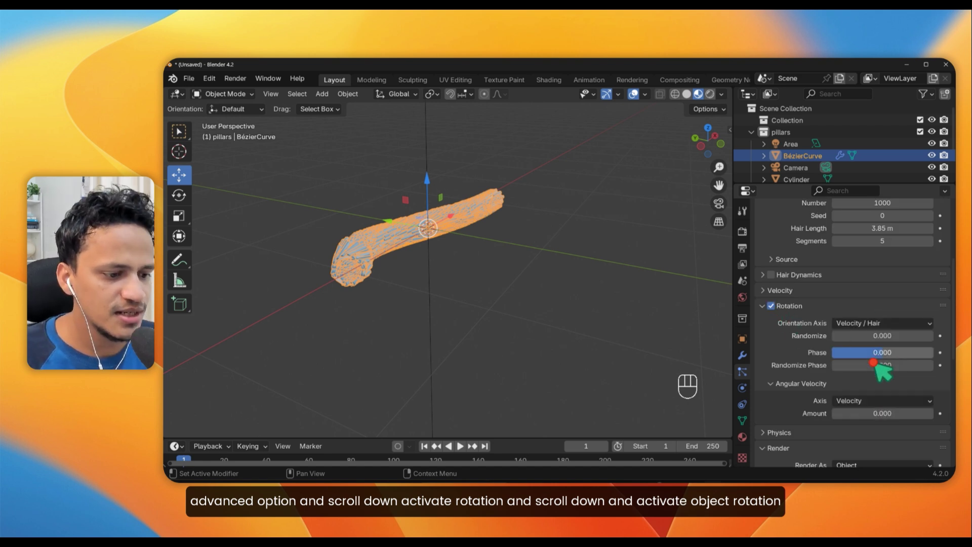
{"action": "scroll", "coordinate": [894, 400], "scroll_direction": "down", "scroll_amount": 7}
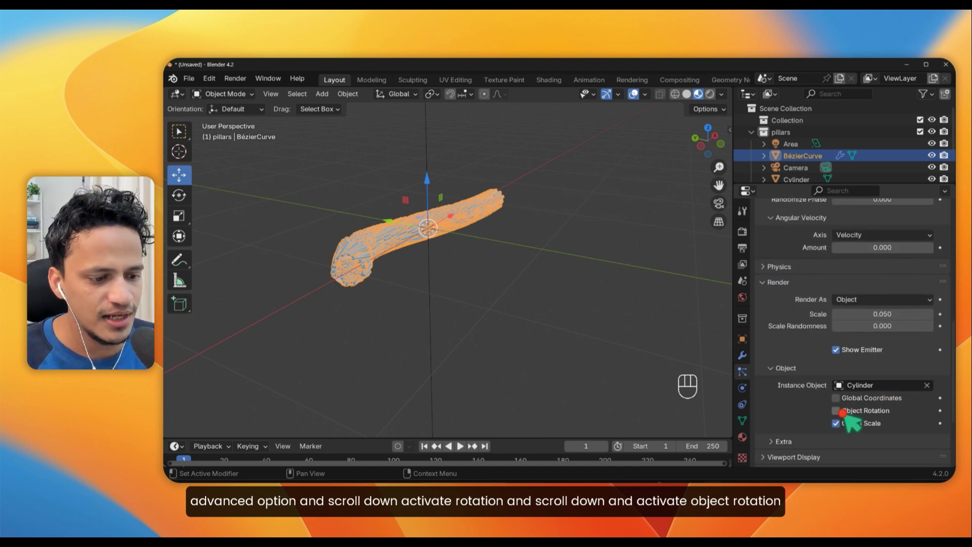
{"action": "left_click", "coordinate": [836, 410]}
{"action": "middle_click_drag", "start_coordinate": [511, 308], "coordinate": [507, 333]}
{"action": "left_click", "coordinate": [509, 334]}
{"action": "scroll", "coordinate": [489, 253], "scroll_direction": "up", "scroll_amount": 6}
{"action": "middle_click_drag", "start_coordinate": [489, 253], "coordinate": [490, 291], "text": "shift"}
{"action": "scroll", "coordinate": [531, 292], "scroll_direction": "down", "scroll_amount": 2}
{"action": "scroll", "coordinate": [531, 292], "scroll_direction": "down", "scroll_amount": 5}
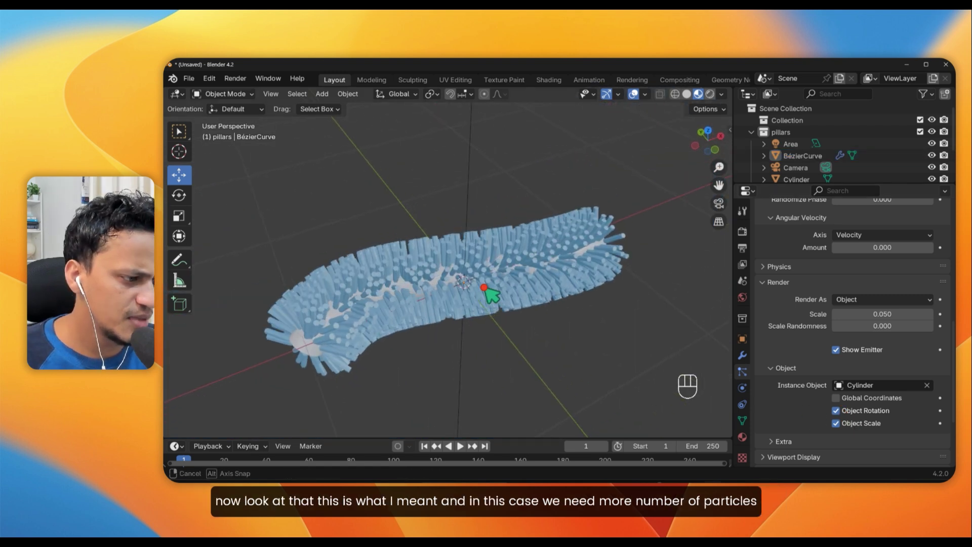
Increase the tube's hair particle number to 1503.
{"action": "left_click", "coordinate": [527, 293]}
{"action": "scroll", "coordinate": [845, 343], "scroll_direction": "up", "scroll_amount": 11}
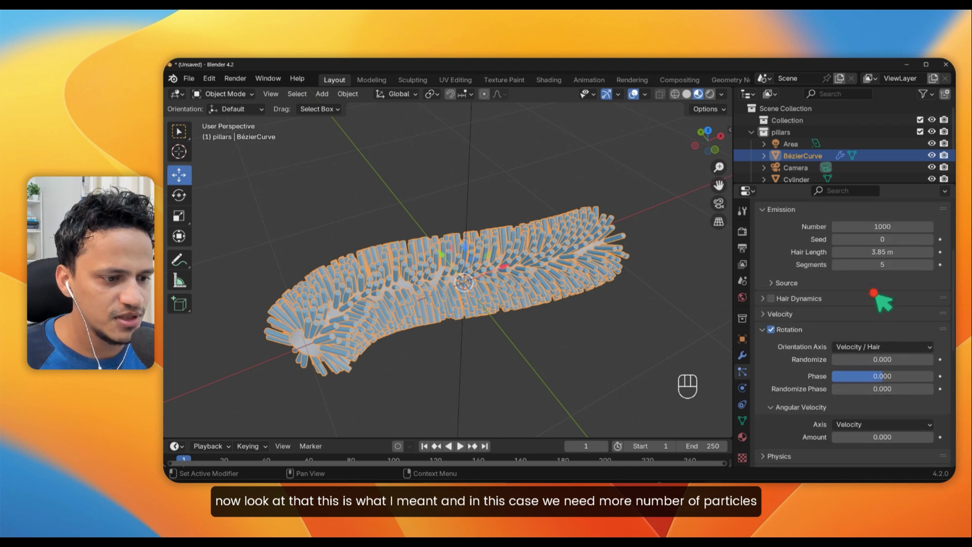
{"action": "left_click_drag", "start_coordinate": [883, 300], "coordinate": [789, 358]}
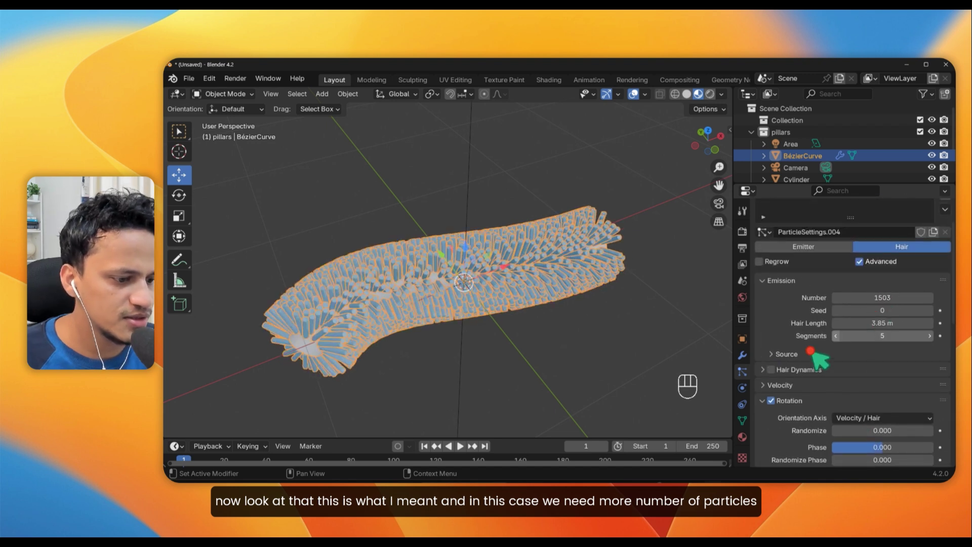
{"action": "scroll", "coordinate": [820, 364], "scroll_direction": "down", "scroll_amount": 10}
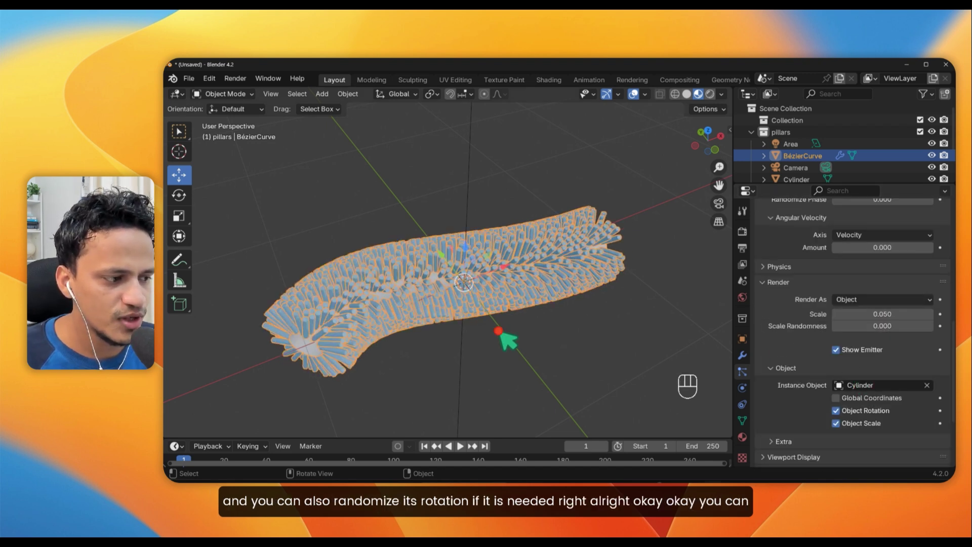
{"action": "left_click", "coordinate": [514, 357]}
{"action": "left_click", "coordinate": [552, 304]}
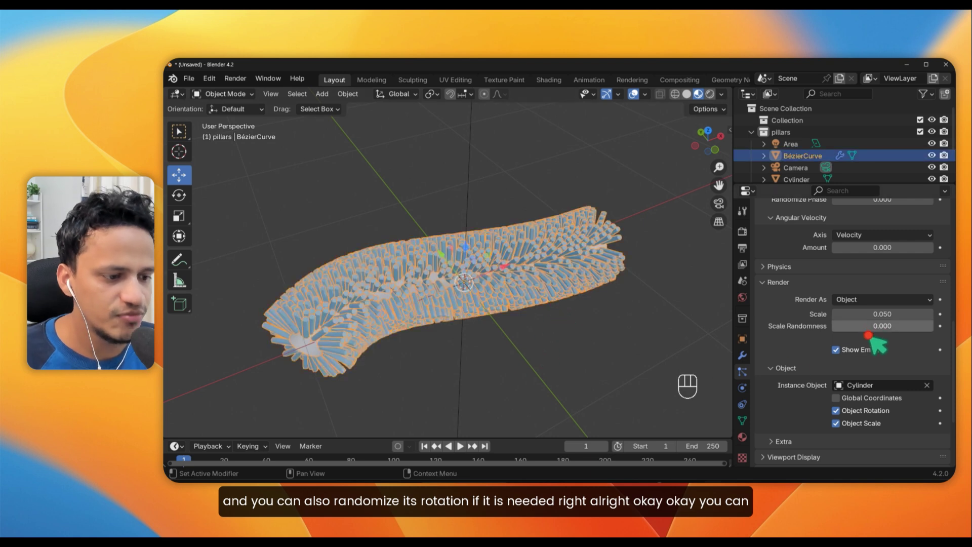
Set the Scale Randomness of the tube's instanced pillars to 0.516.
{"action": "scroll", "coordinate": [868, 350], "scroll_direction": "down", "scroll_amount": 3}
{"action": "left_click_drag", "start_coordinate": [886, 278], "coordinate": [885, 278]}
{"action": "left_click_drag", "start_coordinate": [265, 282], "coordinate": [302, 282]}
{"action": "scroll", "coordinate": [856, 380], "scroll_direction": "up", "scroll_amount": 5}
{"action": "scroll", "coordinate": [855, 380], "scroll_direction": "down", "scroll_amount": 1}
{"action": "scroll", "coordinate": [855, 379], "scroll_direction": "up", "scroll_amount": 1}
{"action": "scroll", "coordinate": [854, 380], "scroll_direction": "down", "scroll_amount": 8}
{"action": "scroll", "coordinate": [855, 379], "scroll_direction": "up", "scroll_amount": 10}
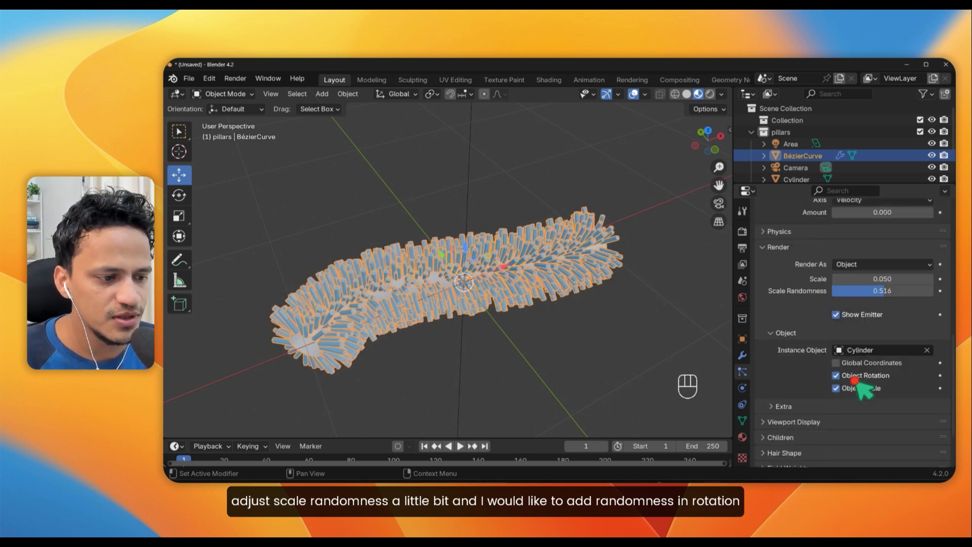
Set the particle orientation axis to Normal-Tangent and randomize the rotation to 0.508.
{"action": "left_click", "coordinate": [873, 288]}
{"action": "left_click", "coordinate": [863, 326]}
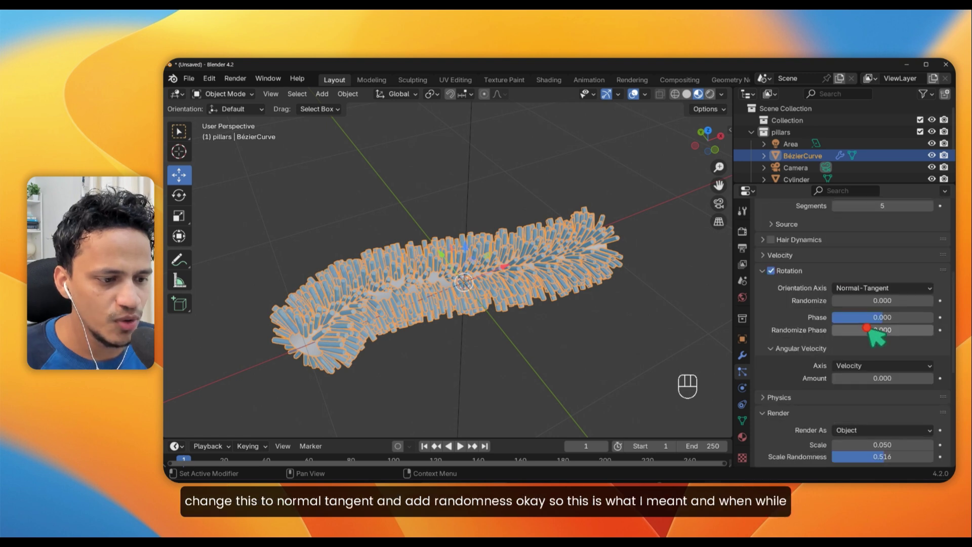
{"action": "left_click_drag", "start_coordinate": [850, 301], "coordinate": [856, 302]}
{"action": "left_click_drag", "start_coordinate": [264, 305], "coordinate": [280, 306]}
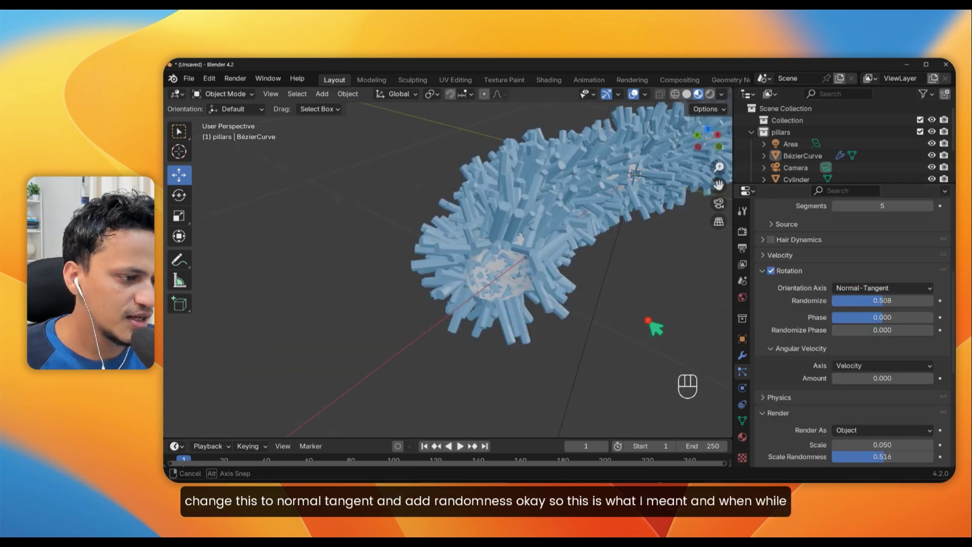
{"action": "mouse_move", "coordinate": [646, 321]}
{"action": "middle_mouse_down", "text": "shift"}
{"action": "mouse_move", "coordinate": [576, 334]}
{"action": "mouse_move", "coordinate": [553, 350]}
{"action": "mouse_move", "coordinate": [572, 313]}
{"action": "mouse_move", "coordinate": [582, 345]}
{"action": "middle_mouse_up", "text": "shift"}
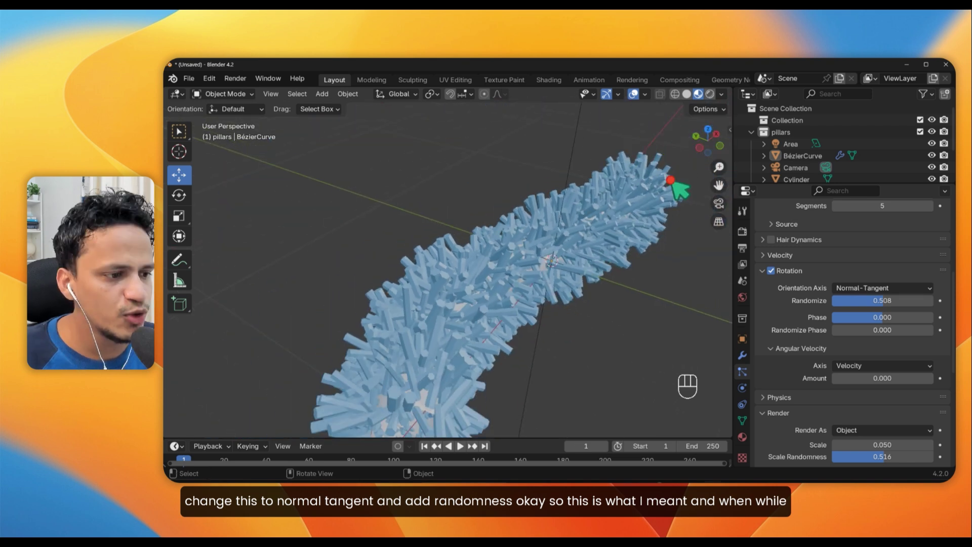
Open the scene's render settings and look at the render engine choice.
{"action": "left_click", "coordinate": [742, 231]}
{"action": "scroll", "coordinate": [817, 303], "scroll_direction": "up", "scroll_amount": 6}
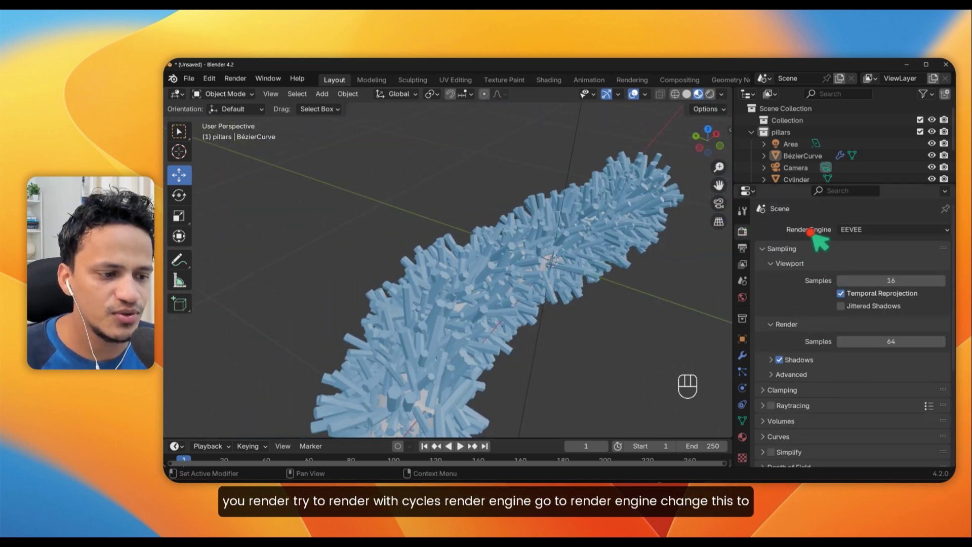
{"action": "left_click", "coordinate": [850, 230]}
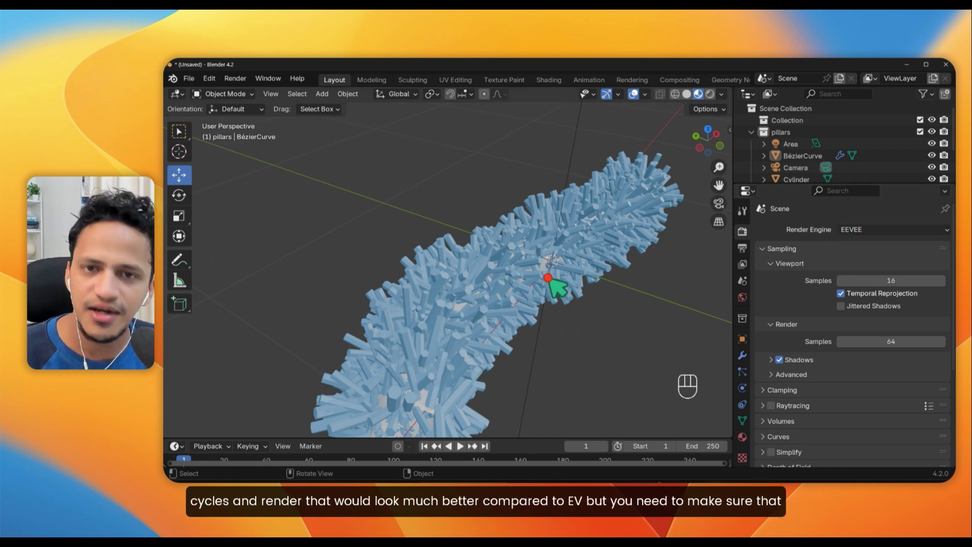
{"action": "scroll", "coordinate": [585, 318], "scroll_direction": "down", "scroll_amount": 5}
{"action": "scroll", "coordinate": [585, 318], "scroll_direction": "up", "scroll_amount": 7}
{"action": "scroll", "coordinate": [584, 318], "scroll_direction": "down", "scroll_amount": 4}
{"action": "scroll", "coordinate": [585, 318], "scroll_direction": "up", "scroll_amount": 2}
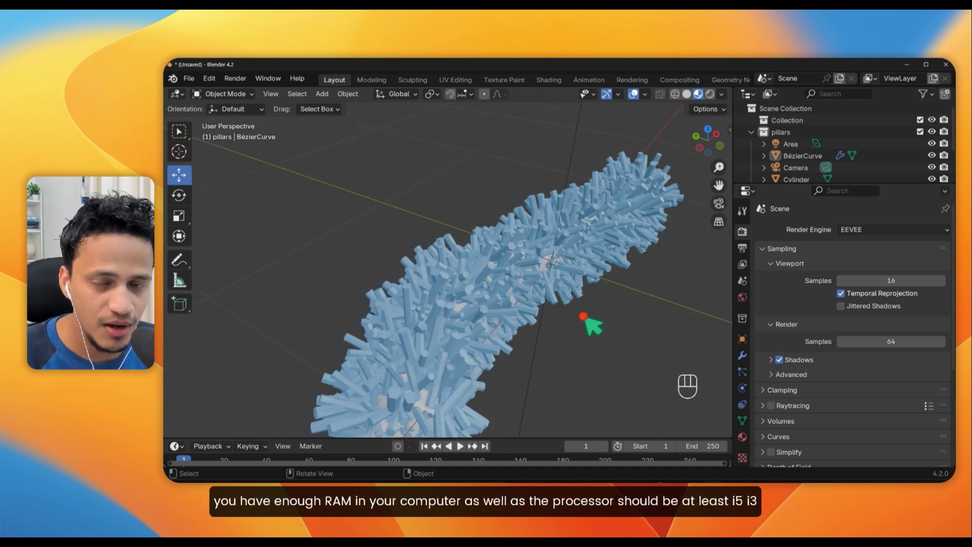
Preview the three pillar-covered planes in rendered shading.
{"action": "scroll", "coordinate": [583, 316], "scroll_direction": "down", "scroll_amount": 7}
{"action": "scroll", "coordinate": [509, 338], "scroll_direction": "down", "scroll_amount": 5}
{"action": "mouse_move", "coordinate": [471, 344]}
{"action": "middle_mouse_down", "text": "shift"}
{"action": "mouse_move", "coordinate": [428, 259]}
{"action": "mouse_move", "coordinate": [488, 290]}
{"action": "mouse_move", "coordinate": [512, 369]}
{"action": "mouse_move", "coordinate": [516, 304]}
{"action": "mouse_move", "coordinate": [486, 336]}
{"action": "middle_mouse_up", "text": "shift"}
{"action": "left_click", "coordinate": [710, 98]}
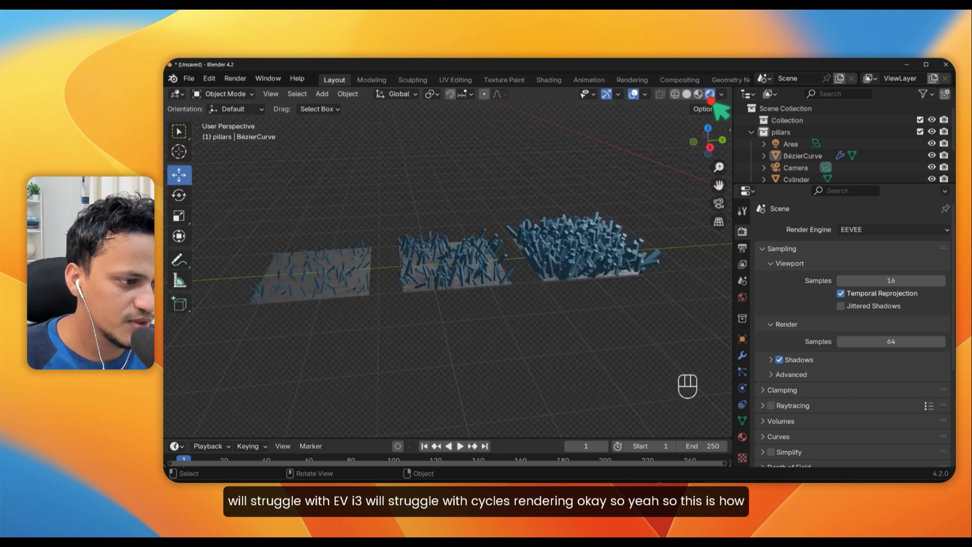
{"action": "middle_click_drag", "start_coordinate": [604, 244], "coordinate": [463, 284]}
{"action": "scroll", "coordinate": [471, 294], "scroll_direction": "up", "scroll_amount": 4}
{"action": "middle_click_drag", "start_coordinate": [486, 304], "coordinate": [517, 219], "text": "shift"}
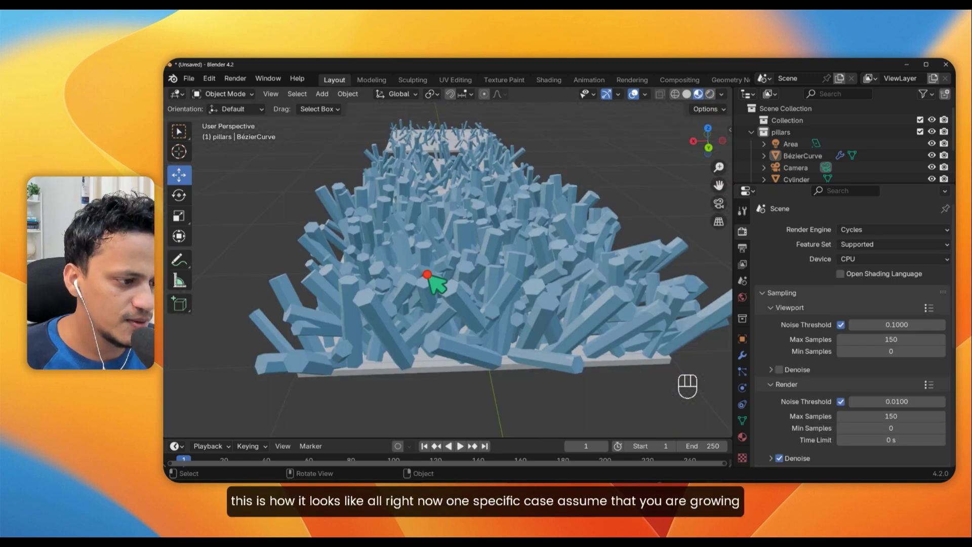
Examine the pillar-covered planes from several angles and distances, focusing on the densest one.
{"action": "scroll", "coordinate": [434, 282], "scroll_direction": "down", "scroll_amount": 5}
{"action": "middle_click_drag", "start_coordinate": [434, 282], "coordinate": [545, 238]}
{"action": "scroll", "coordinate": [545, 238], "scroll_direction": "up", "scroll_amount": 5}
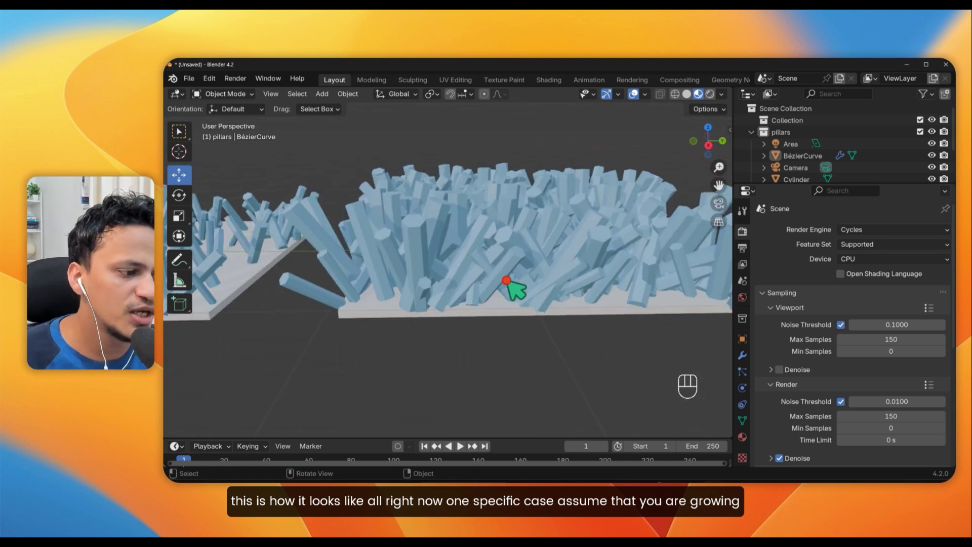
{"action": "scroll", "coordinate": [512, 257], "scroll_direction": "down", "scroll_amount": 5}
{"action": "middle_click_drag", "start_coordinate": [508, 263], "coordinate": [479, 302]}
{"action": "scroll", "coordinate": [557, 314], "scroll_direction": "up", "scroll_amount": 5}
{"action": "scroll", "coordinate": [479, 300], "scroll_direction": "up", "scroll_amount": 3}
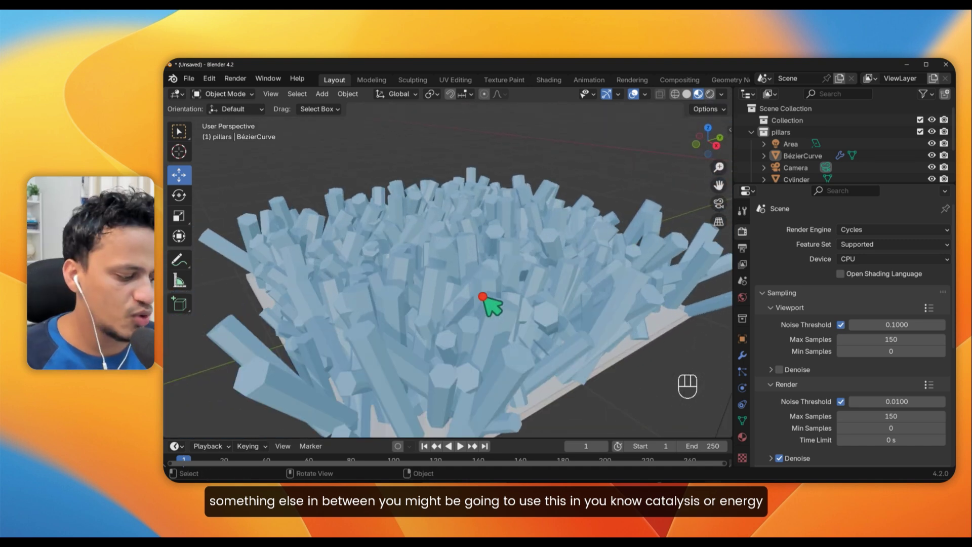
{"action": "scroll", "coordinate": [482, 297], "scroll_direction": "down", "scroll_amount": 6}
{"action": "scroll", "coordinate": [495, 293], "scroll_direction": "up", "scroll_amount": 2}
{"action": "scroll", "coordinate": [490, 293], "scroll_direction": "down", "scroll_amount": 3}
{"action": "scroll", "coordinate": [428, 272], "scroll_direction": "up", "scroll_amount": 7}
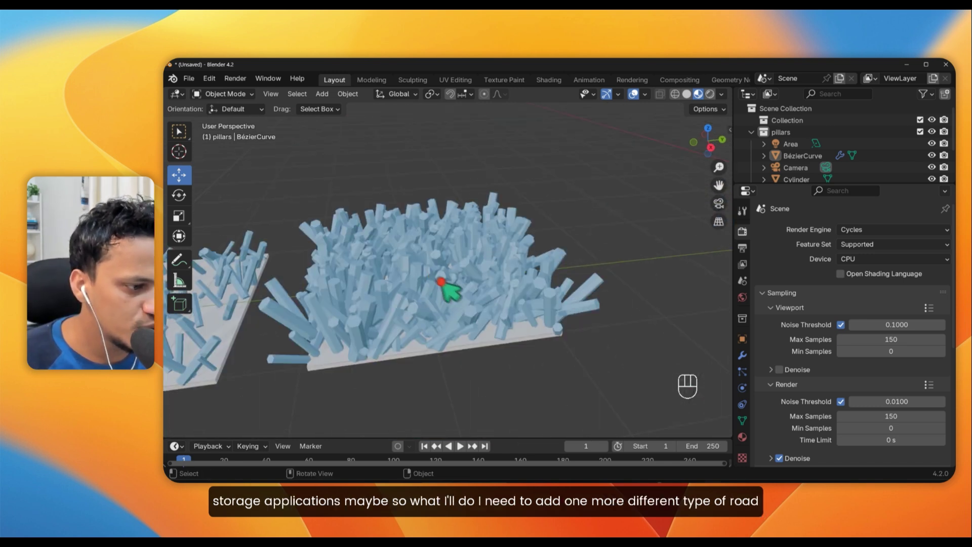
{"action": "mouse_move", "coordinate": [456, 313]}
{"action": "middle_mouse_down"}
{"action": "mouse_move", "coordinate": [542, 313]}
{"action": "mouse_move", "coordinate": [524, 310]}
{"action": "mouse_move", "coordinate": [522, 319]}
{"action": "mouse_move", "coordinate": [560, 325]}
{"action": "mouse_move", "coordinate": [623, 311]}
{"action": "mouse_move", "coordinate": [462, 334]}
{"action": "mouse_move", "coordinate": [452, 310]}
{"action": "mouse_move", "coordinate": [441, 310]}
{"action": "middle_mouse_up"}
{"action": "scroll", "coordinate": [522, 318], "scroll_direction": "up", "scroll_amount": 3}
{"action": "scroll", "coordinate": [617, 307], "scroll_direction": "down", "scroll_amount": 5}
{"action": "scroll", "coordinate": [440, 310], "scroll_direction": "up", "scroll_amount": 5}
{"action": "middle_click_drag", "start_coordinate": [597, 268], "coordinate": [500, 271], "text": "shift"}
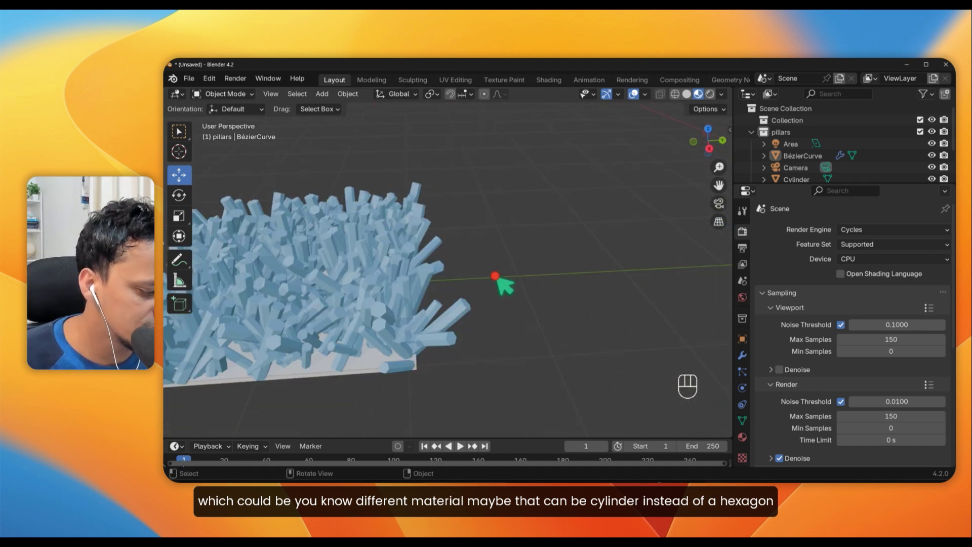
Add a mesh cylinder with 93 vertices, 1 m radius and 2 m depth.
{"action": "key", "text": "shift+a"}
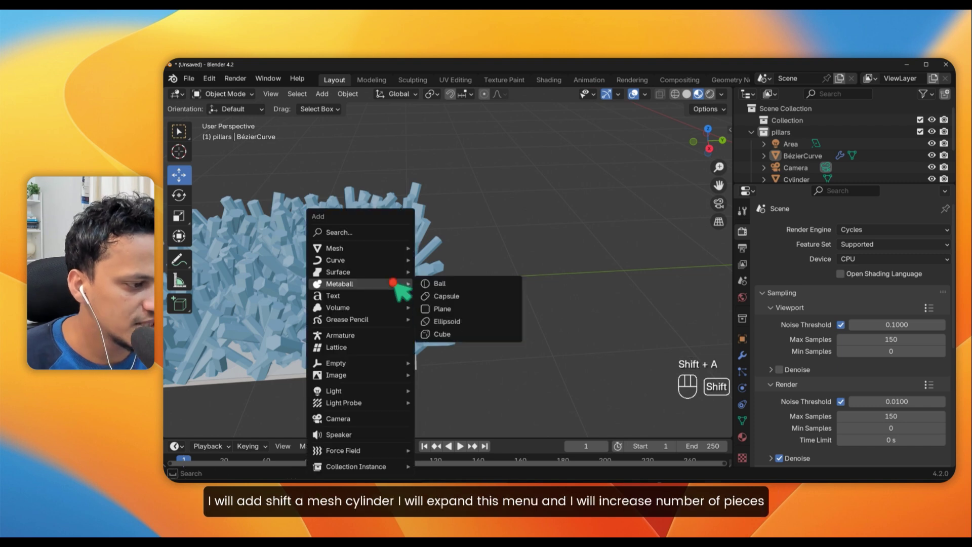
{"action": "mouse_move", "coordinate": [397, 249]}
{"action": "left_click", "coordinate": [459, 308]}
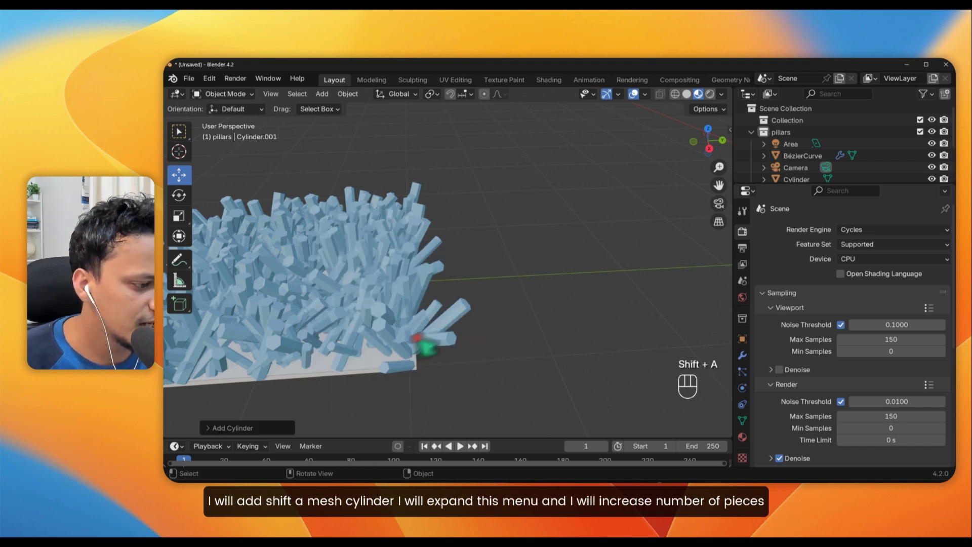
{"action": "left_click", "coordinate": [227, 427]}
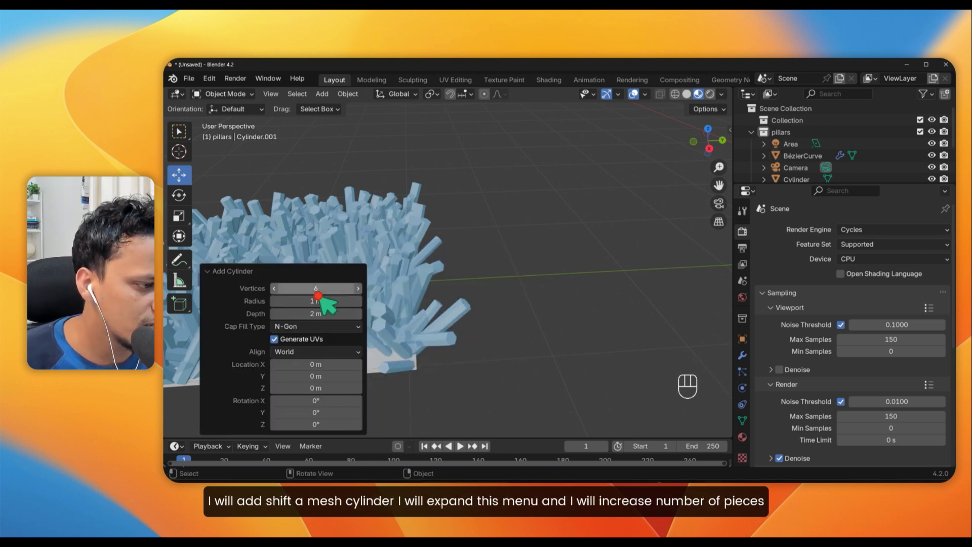
{"action": "left_click_drag", "start_coordinate": [354, 294], "coordinate": [360, 293]}
{"action": "scroll", "coordinate": [545, 278], "scroll_direction": "down", "scroll_amount": 10}
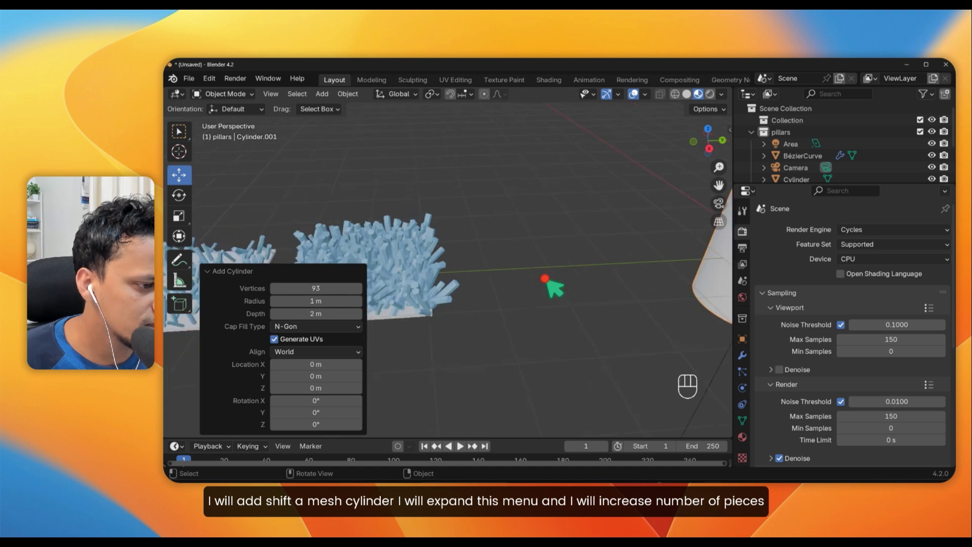
Scale the new cylinder down to about 0.31 and move it along Y to beside the densest pillar plane.
{"action": "scroll", "coordinate": [572, 273], "scroll_direction": "up", "scroll_amount": 3}
{"action": "left_click_drag", "start_coordinate": [656, 257], "coordinate": [607, 302]}
{"action": "key", "text": "s"}
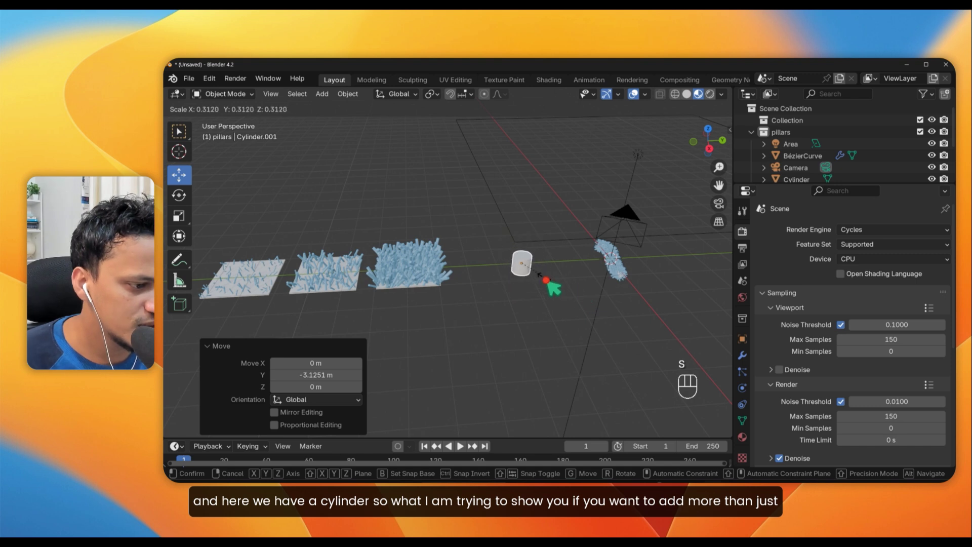
{"action": "left_click", "coordinate": [556, 288]}
{"action": "scroll", "coordinate": [547, 291], "scroll_direction": "up", "scroll_amount": 4}
{"action": "left_click_drag", "start_coordinate": [602, 275], "coordinate": [427, 306]}
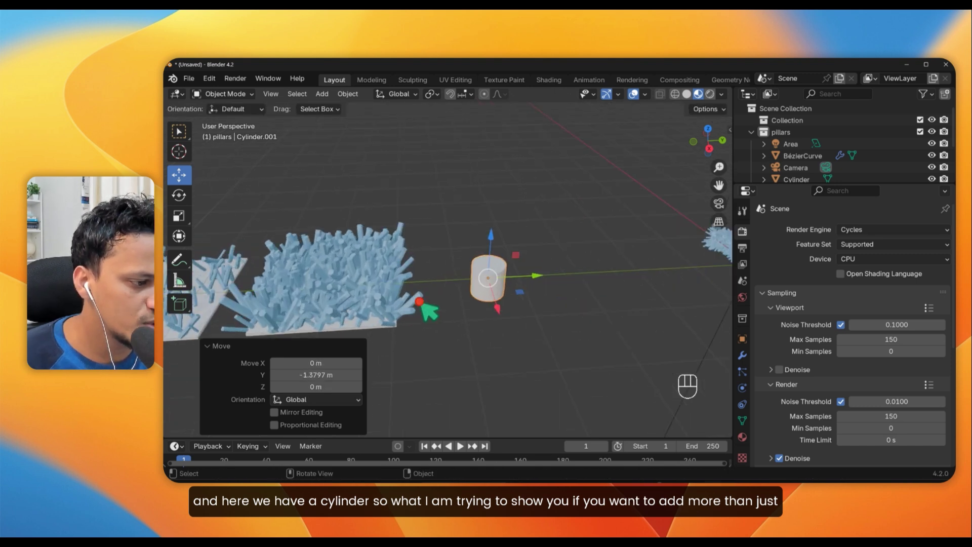
{"action": "scroll", "coordinate": [513, 285], "scroll_direction": "up", "scroll_amount": 5}
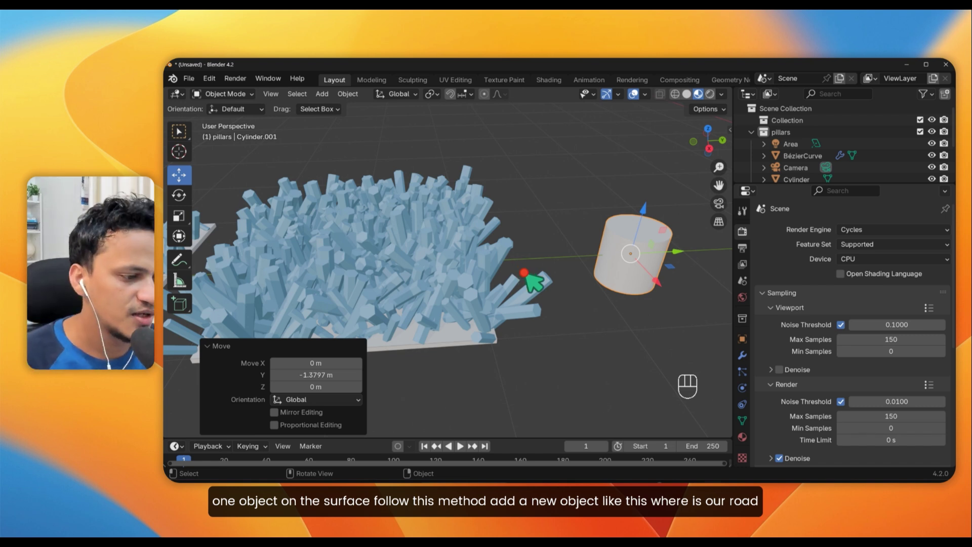
Stretch the new cylinder by 4.031 along Z and scale it uniformly by 0.642 to form a slim rod.
{"action": "scroll", "coordinate": [658, 282], "scroll_direction": "down", "scroll_amount": 3}
{"action": "key", "text": "s"}
{"action": "key", "text": "z"}
{"action": "left_click", "coordinate": [360, 317]}
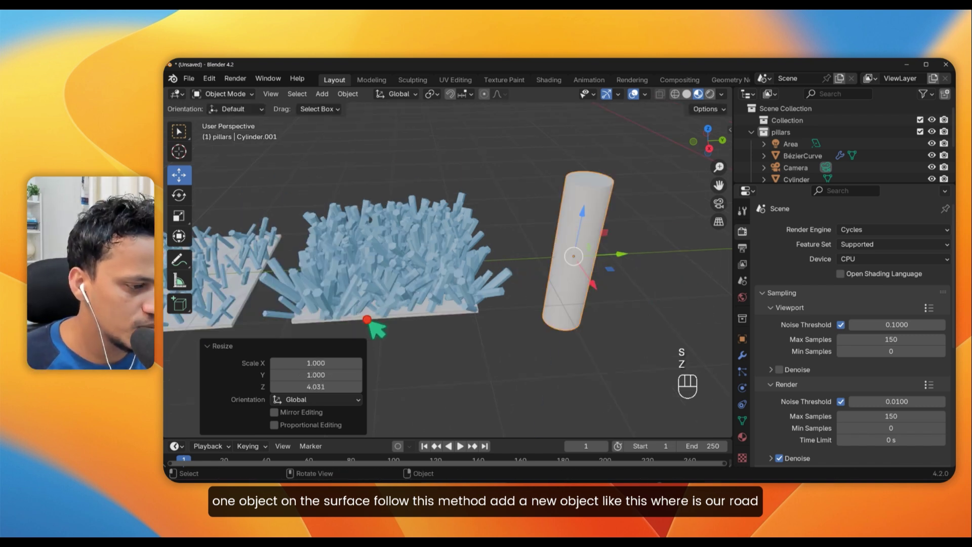
{"action": "key", "text": "s"}
{"action": "left_click", "coordinate": [456, 279]}
{"action": "scroll", "coordinate": [473, 268], "scroll_direction": "down", "scroll_amount": 6}
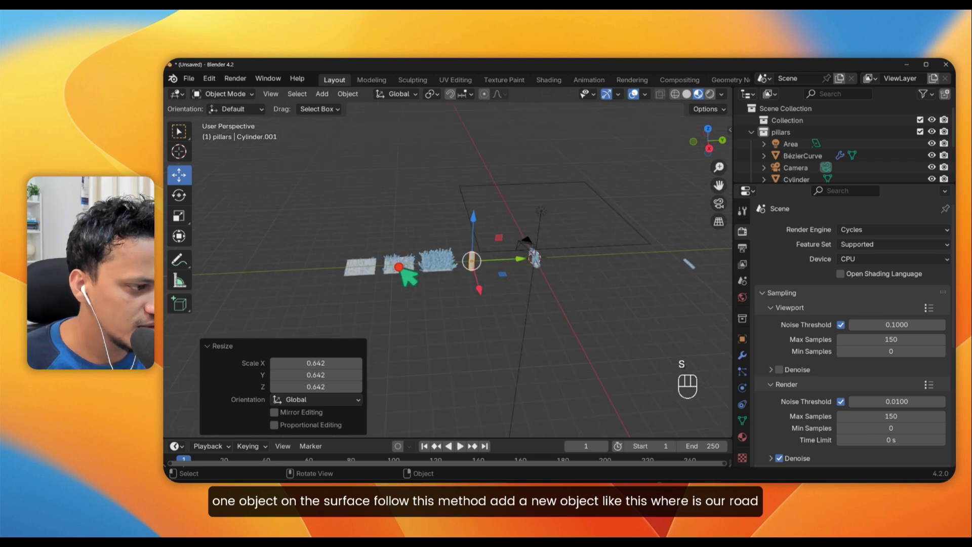
Move the original hexagonal pillar -13.146 m along Y, close to the new round rod.
{"action": "key", "text": "g"}
{"action": "key", "text": "y"}
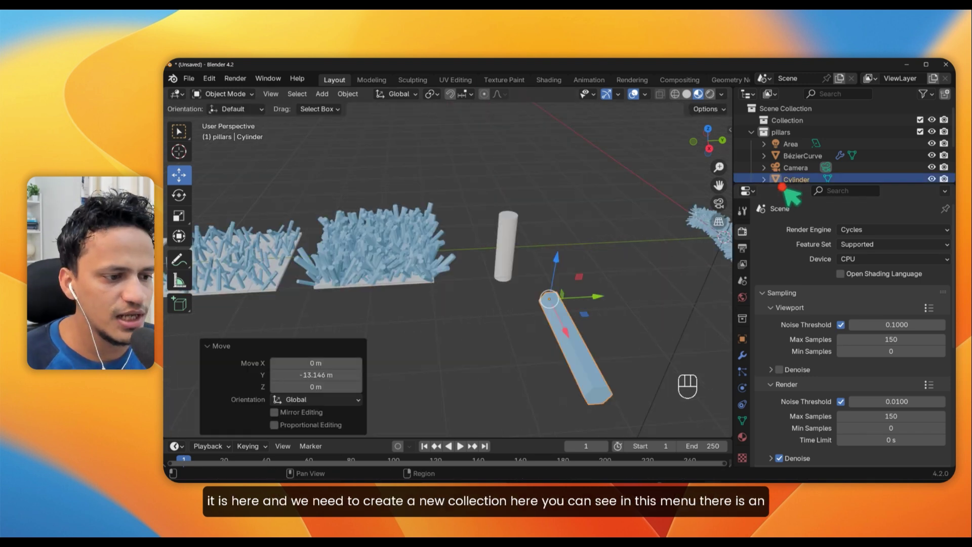
Enlarge the Outliner and create a new collection named rods.
{"action": "left_click_drag", "start_coordinate": [785, 186], "coordinate": [792, 334]}
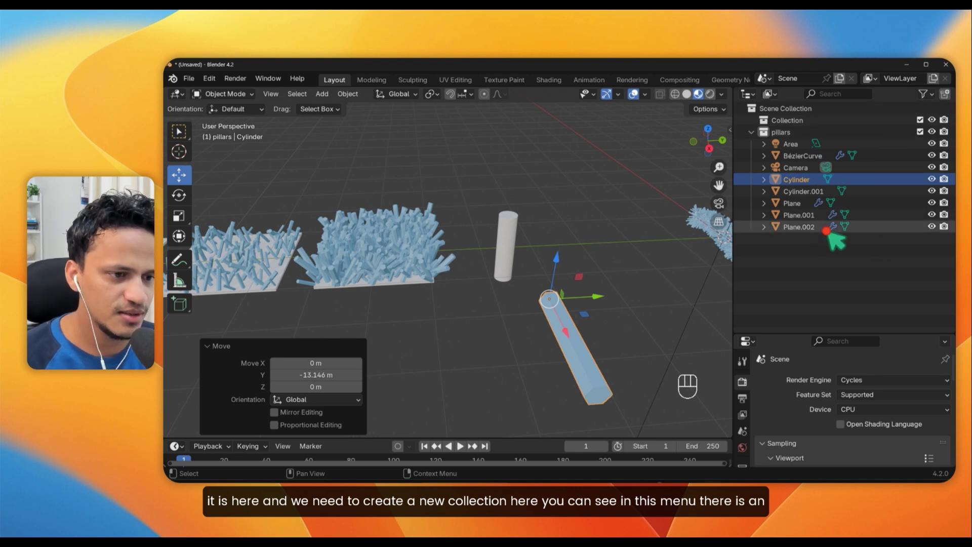
{"action": "left_click", "coordinate": [945, 94]}
{"action": "double_click", "coordinate": [786, 241]}
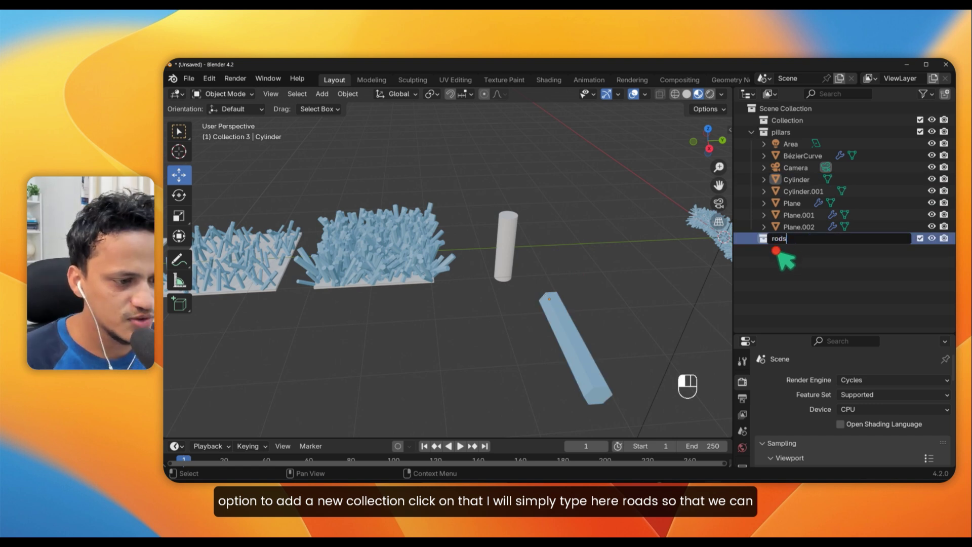
{"action": "key", "text": "Return"}
Rename the hexagonal pillar as zno and place it in the rods collection.
{"action": "left_click", "coordinate": [563, 317]}
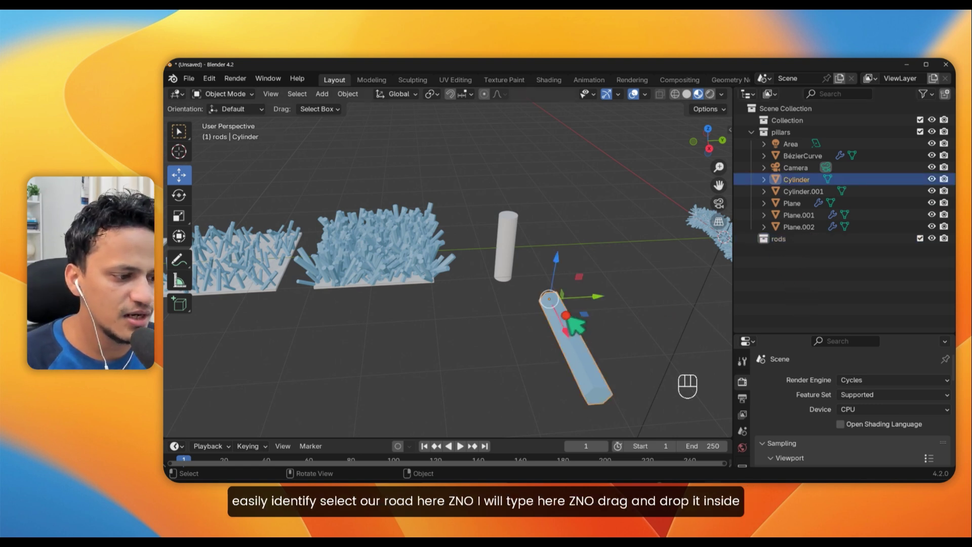
{"action": "double_click", "coordinate": [804, 181]}
{"action": "key", "text": "Return"}
{"action": "left_click_drag", "start_coordinate": [789, 179], "coordinate": [777, 238]}
Rename the round cylinder as rod 2 and place it in the rods collection.
{"action": "left_click", "coordinate": [513, 231]}
{"action": "double_click", "coordinate": [817, 181]}
{"action": "type", "text": "rod 1"}
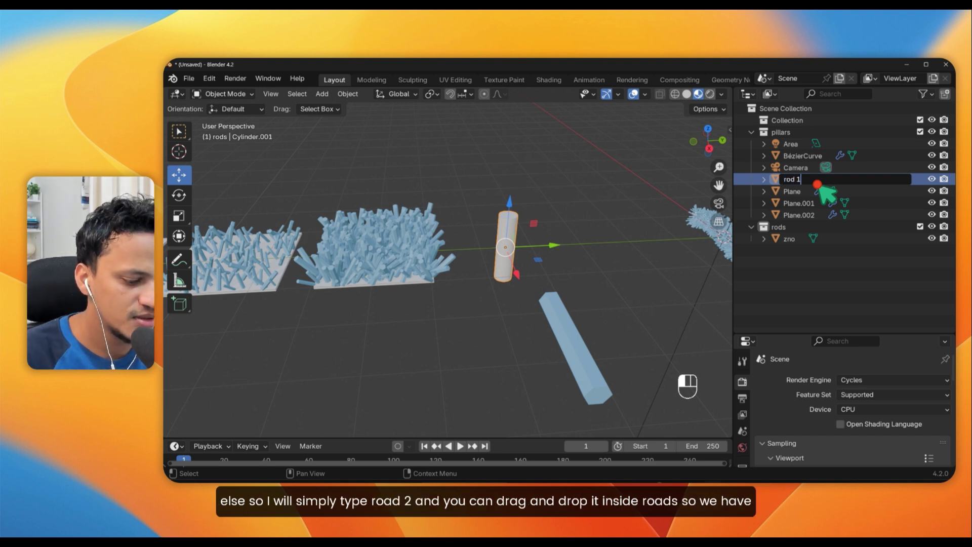
{"action": "key", "text": "BackSpace"}
{"action": "key", "text": "BackSpace"}
{"action": "type", "text": "2"}
{"action": "key", "text": "Return"}
{"action": "left_click_drag", "start_coordinate": [792, 215], "coordinate": [787, 231]}
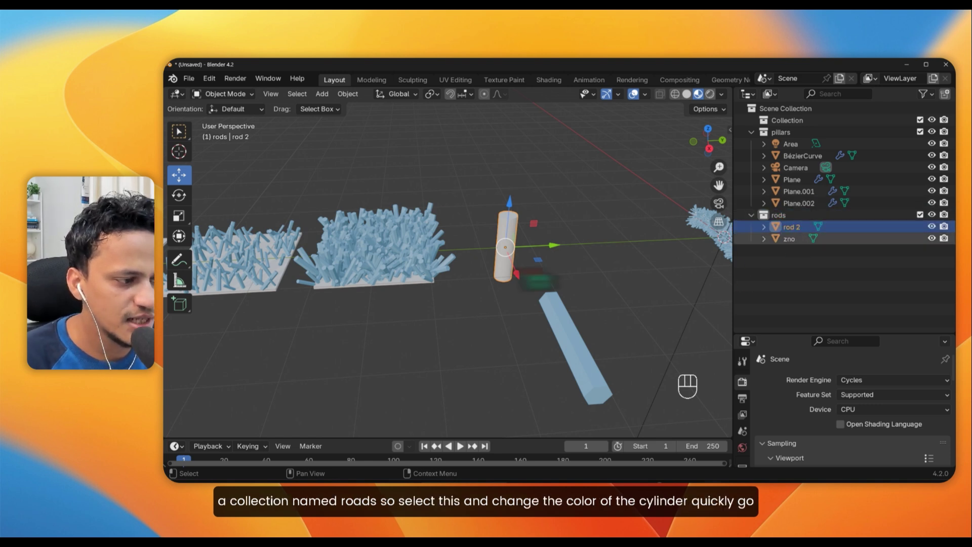
Give rod 2 a new material with a pink base color of hue 0.903, saturation 0.793 and value 0.800.
{"action": "scroll", "coordinate": [430, 274], "scroll_direction": "down", "scroll_amount": 3}
{"action": "scroll", "coordinate": [433, 273], "scroll_direction": "up", "scroll_amount": 4}
{"action": "middle_click_drag", "start_coordinate": [467, 268], "coordinate": [484, 267]}
{"action": "left_click", "coordinate": [436, 277]}
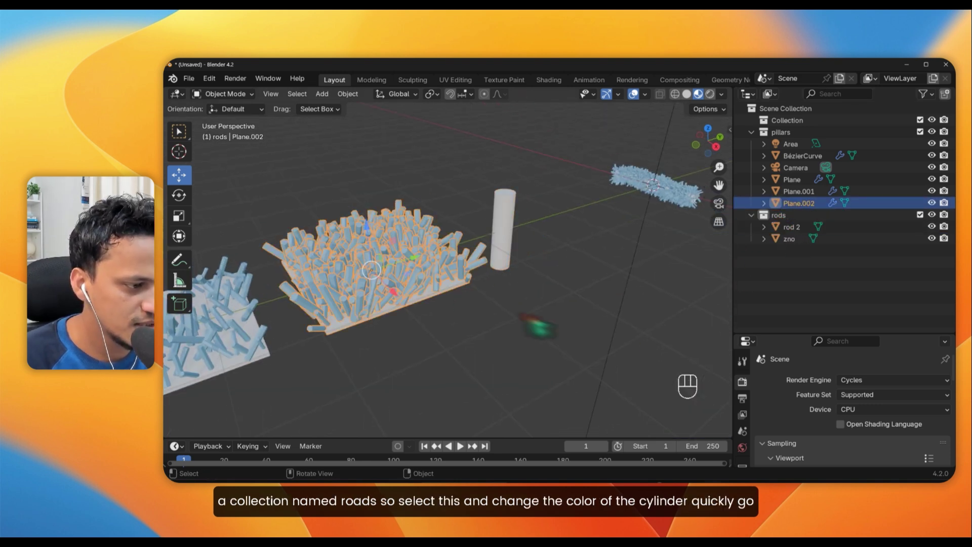
{"action": "left_click", "coordinate": [517, 219]}
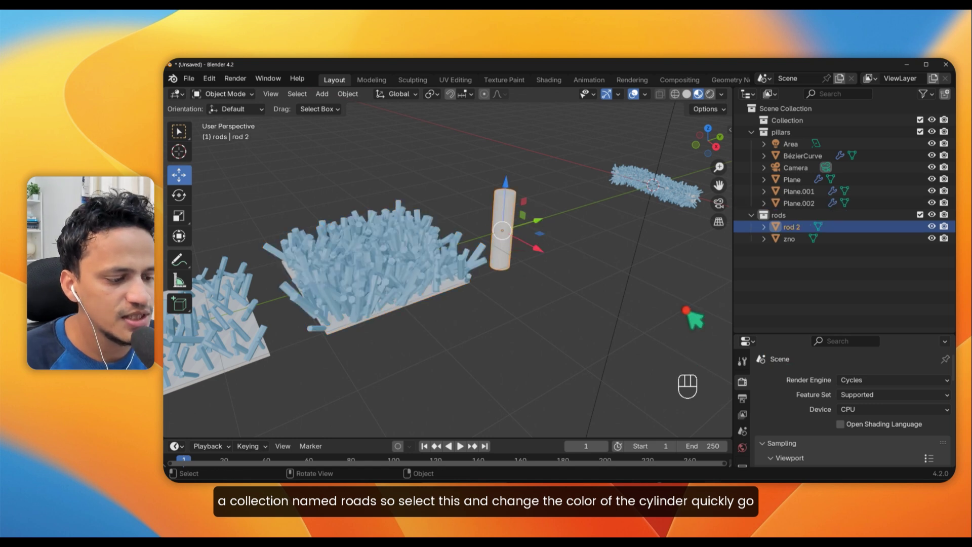
{"action": "left_click_drag", "start_coordinate": [753, 337], "coordinate": [767, 225]}
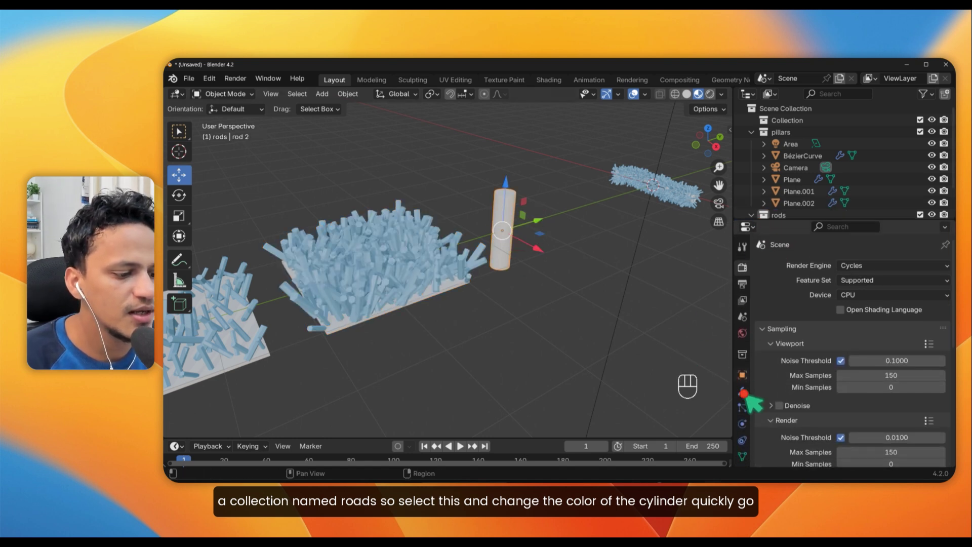
{"action": "left_click", "coordinate": [742, 430]}
{"action": "left_click", "coordinate": [860, 318]}
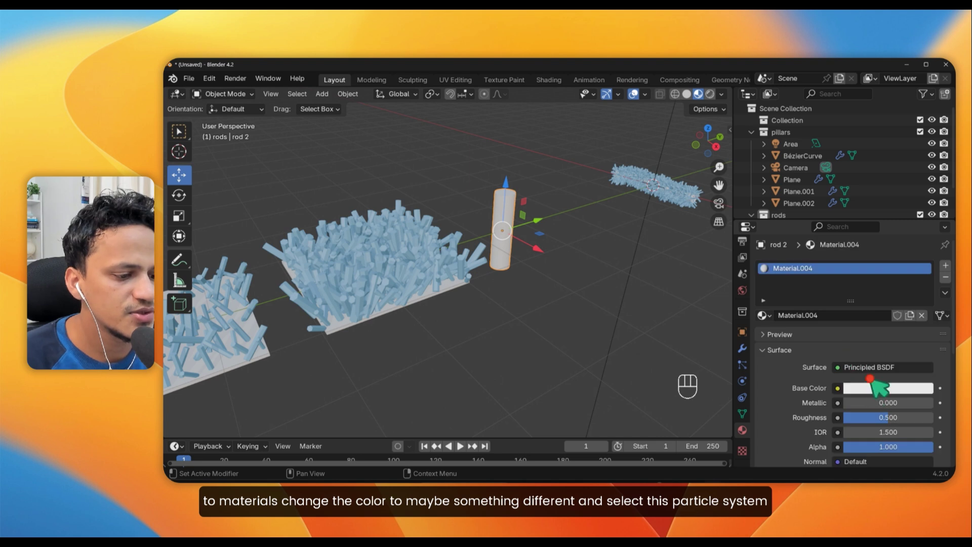
{"action": "left_click", "coordinate": [871, 382]}
{"action": "mouse_move", "coordinate": [865, 276]}
{"action": "left_mouse_down"}
{"action": "mouse_move", "coordinate": [874, 298]}
{"action": "mouse_move", "coordinate": [883, 275]}
{"action": "left_mouse_up"}
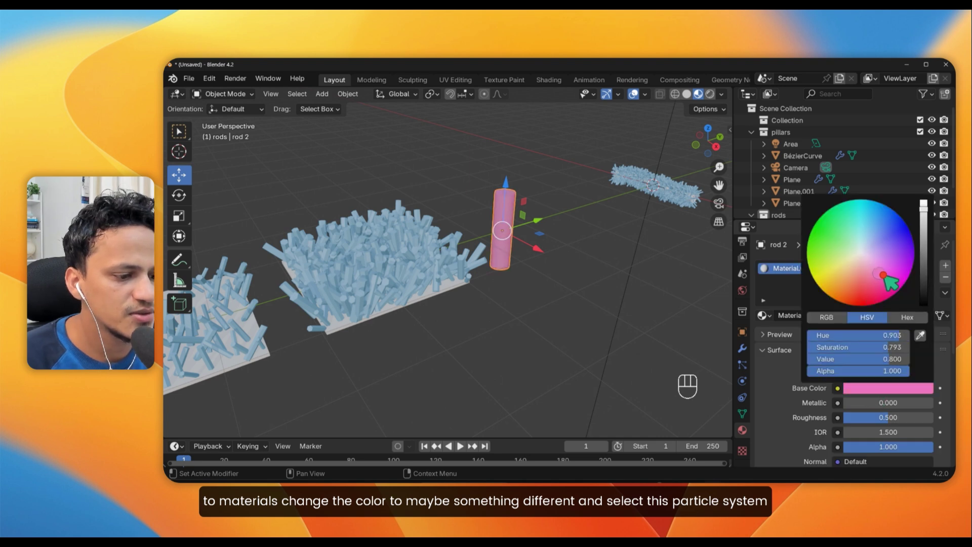
Set the particle system of Plane.002 to render as a collection, using rods as the instance collection.
{"action": "left_click", "coordinate": [358, 288]}
{"action": "scroll", "coordinate": [385, 299], "scroll_direction": "up", "scroll_amount": 3}
{"action": "left_click", "coordinate": [742, 365]}
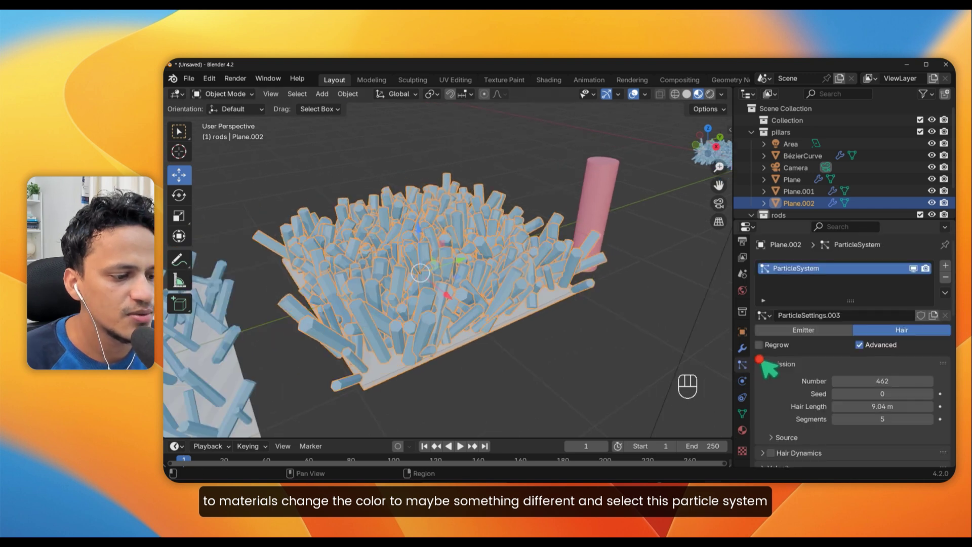
{"action": "scroll", "coordinate": [821, 349], "scroll_direction": "down", "scroll_amount": 5}
{"action": "scroll", "coordinate": [822, 353], "scroll_direction": "down", "scroll_amount": 10}
{"action": "scroll", "coordinate": [810, 334], "scroll_direction": "up", "scroll_amount": 3}
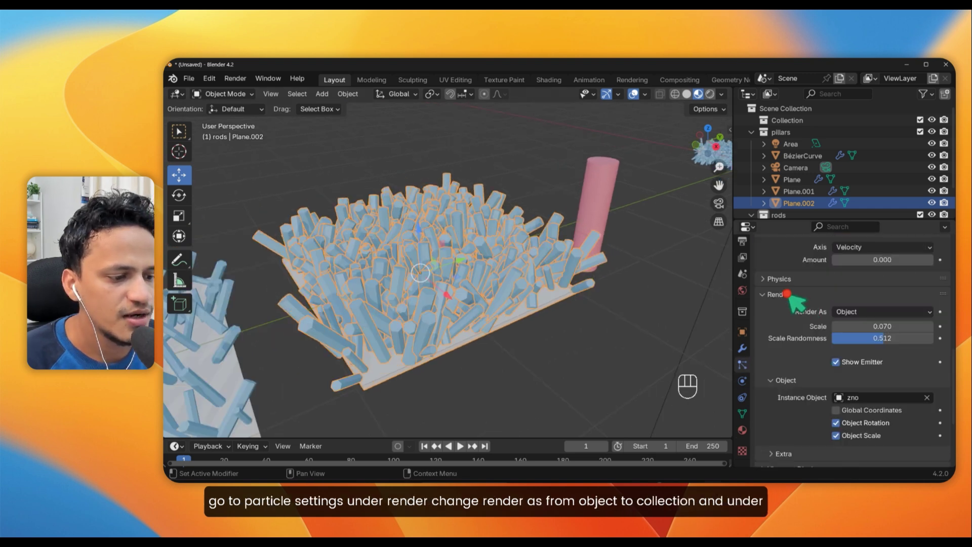
{"action": "left_click", "coordinate": [874, 314]}
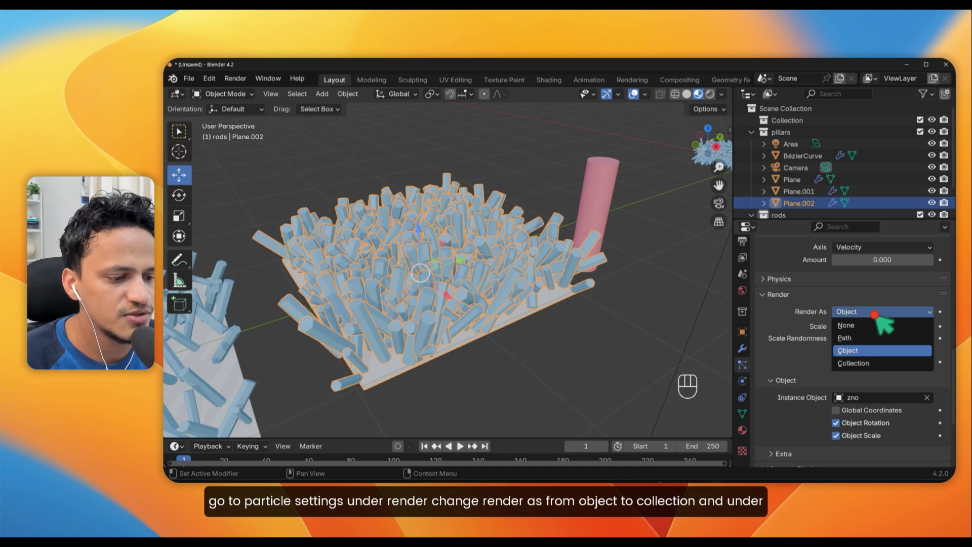
{"action": "left_click", "coordinate": [860, 363]}
{"action": "scroll", "coordinate": [810, 384], "scroll_direction": "down", "scroll_amount": 2}
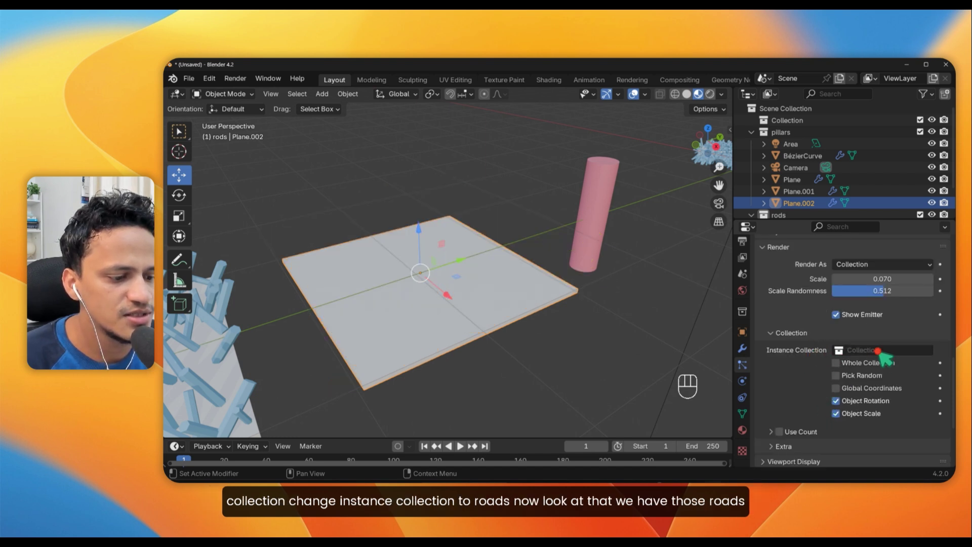
{"action": "left_click", "coordinate": [878, 351]}
{"action": "left_click", "coordinate": [852, 251]}
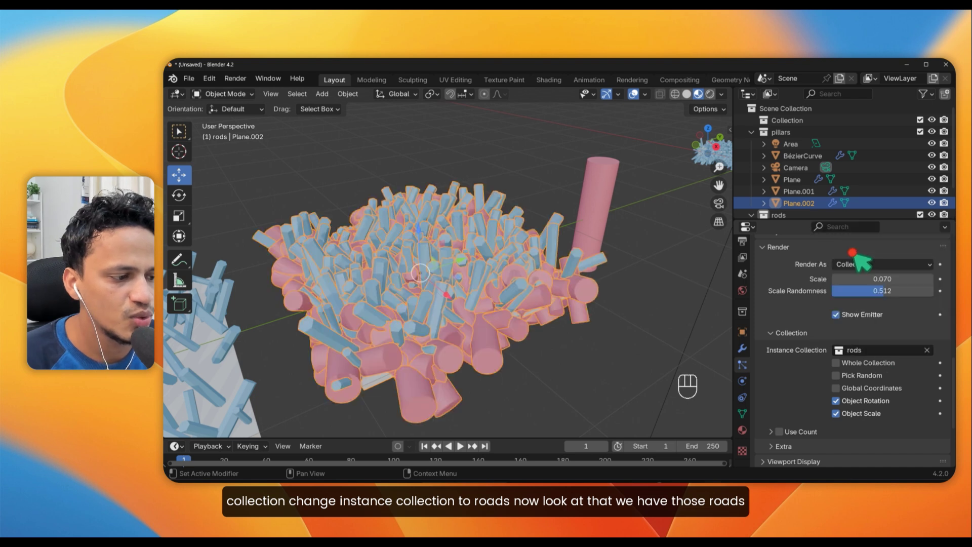
Scale down the pink round rod and offset its geometry so its base sits at the object origin.
{"action": "left_click", "coordinate": [529, 338]}
{"action": "middle_click_drag", "start_coordinate": [557, 291], "coordinate": [509, 276]}
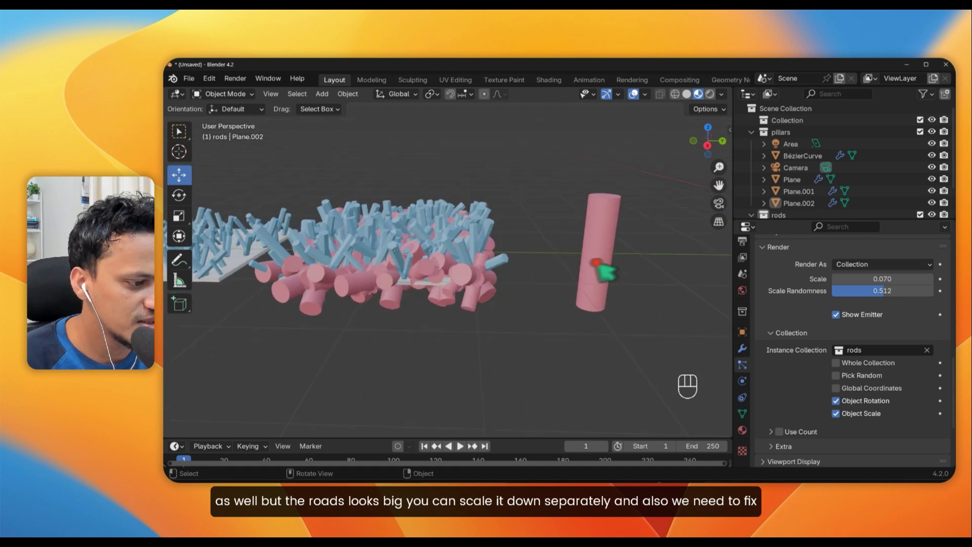
{"action": "left_click", "coordinate": [602, 280]}
{"action": "middle_click_drag", "start_coordinate": [603, 282], "coordinate": [501, 349]}
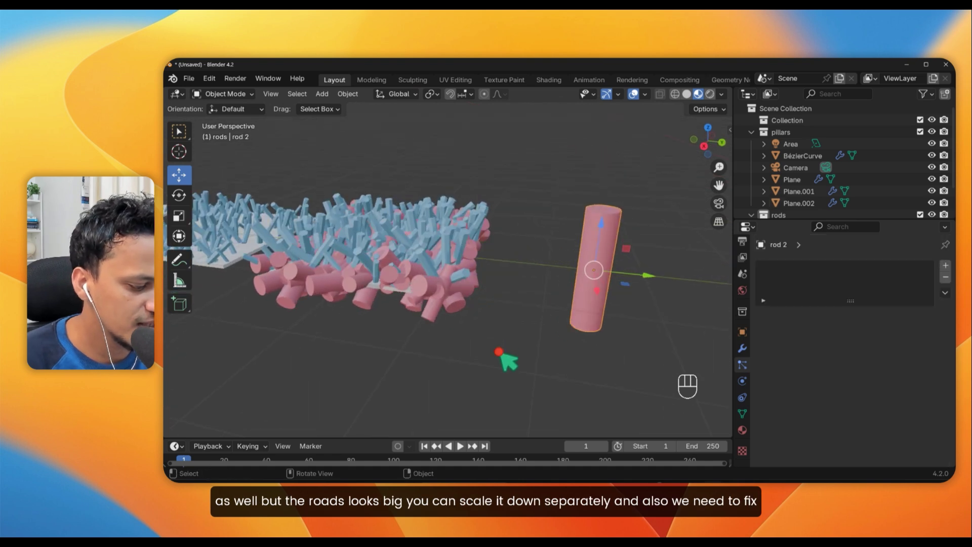
{"action": "key", "text": "s"}
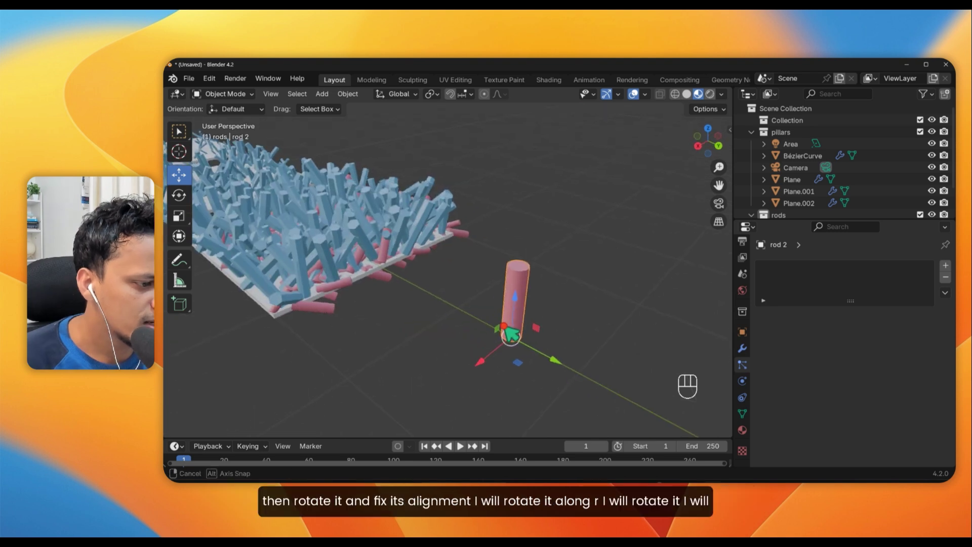
Rotate the pink rod about the global Y axis by 84.6°, plus a further 6.62°, to align its instances with the pillars.
{"action": "middle_click_drag", "start_coordinate": [512, 335], "coordinate": [589, 292]}
{"action": "middle_click_drag", "start_coordinate": [400, 246], "coordinate": [463, 243]}
{"action": "key", "text": "r"}
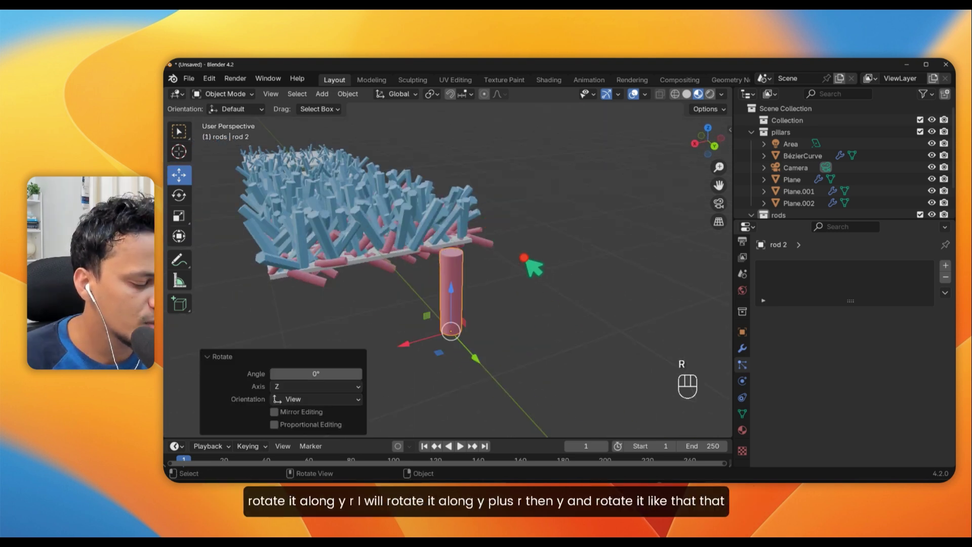
{"action": "key", "text": "y"}
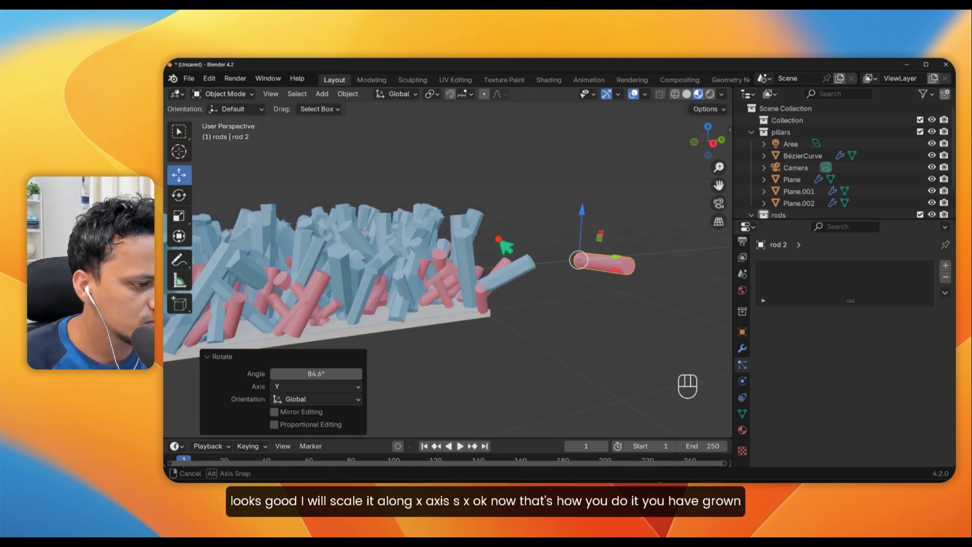
{"action": "middle_click_drag", "start_coordinate": [506, 246], "coordinate": [363, 263]}
{"action": "middle_click_drag", "start_coordinate": [454, 299], "coordinate": [521, 237], "text": "shift"}
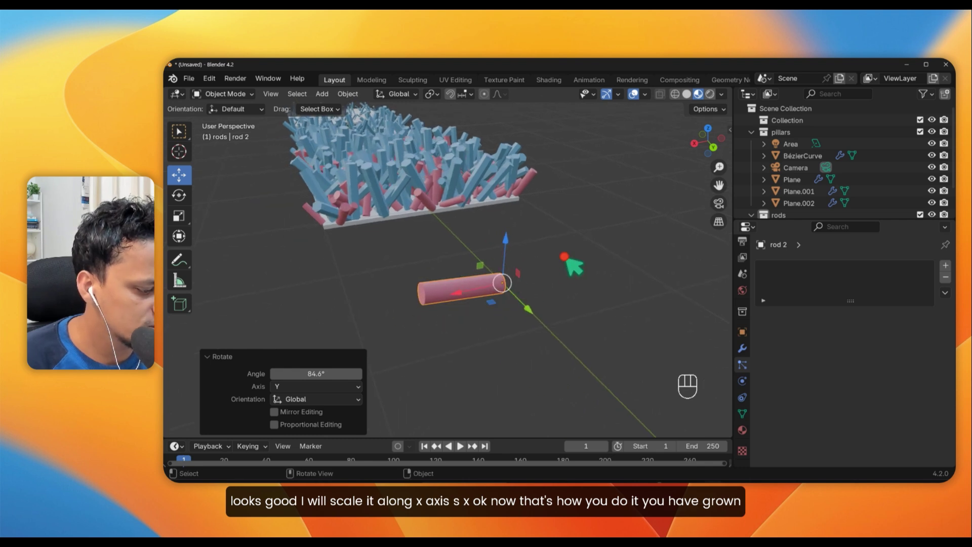
{"action": "key", "text": "r"}
{"action": "key", "text": "y"}
Lengthen the pink rod by scaling it about 1.61 along the global X axis.
{"action": "key", "text": "s"}
{"action": "key", "text": "x"}
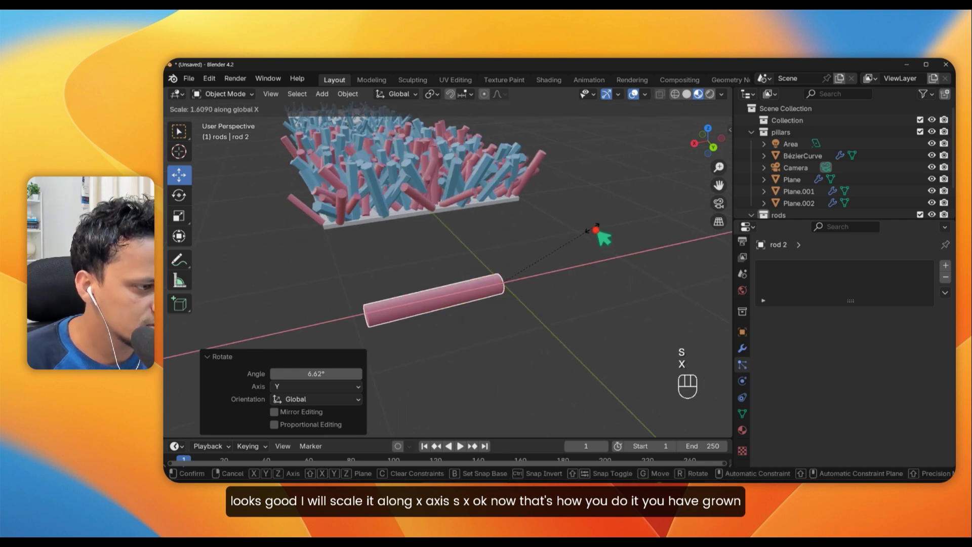
{"action": "left_click", "coordinate": [595, 227]}
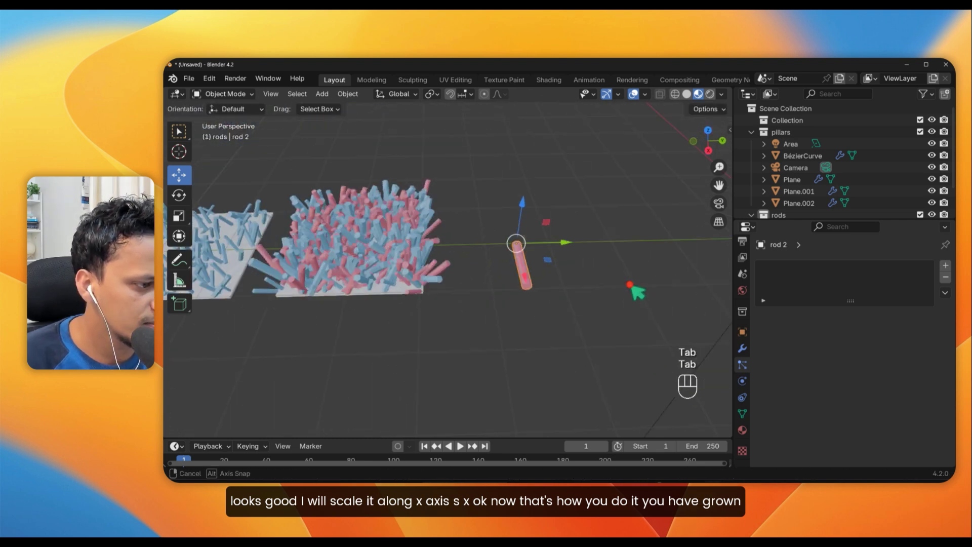
Examine the plane of mixed blue and pink rods, the neighbouring pillar planes and the nanofiber tube from several angles.
{"action": "mouse_move", "coordinate": [631, 287]}
{"action": "middle_mouse_down"}
{"action": "mouse_move", "coordinate": [478, 298]}
{"action": "mouse_move", "coordinate": [599, 308]}
{"action": "mouse_move", "coordinate": [557, 330]}
{"action": "mouse_move", "coordinate": [501, 277]}
{"action": "mouse_move", "coordinate": [495, 289]}
{"action": "mouse_move", "coordinate": [458, 293]}
{"action": "mouse_move", "coordinate": [514, 329]}
{"action": "mouse_move", "coordinate": [553, 311]}
{"action": "mouse_move", "coordinate": [513, 281]}
{"action": "middle_mouse_up"}
{"action": "scroll", "coordinate": [555, 308], "scroll_direction": "down", "scroll_amount": 4}
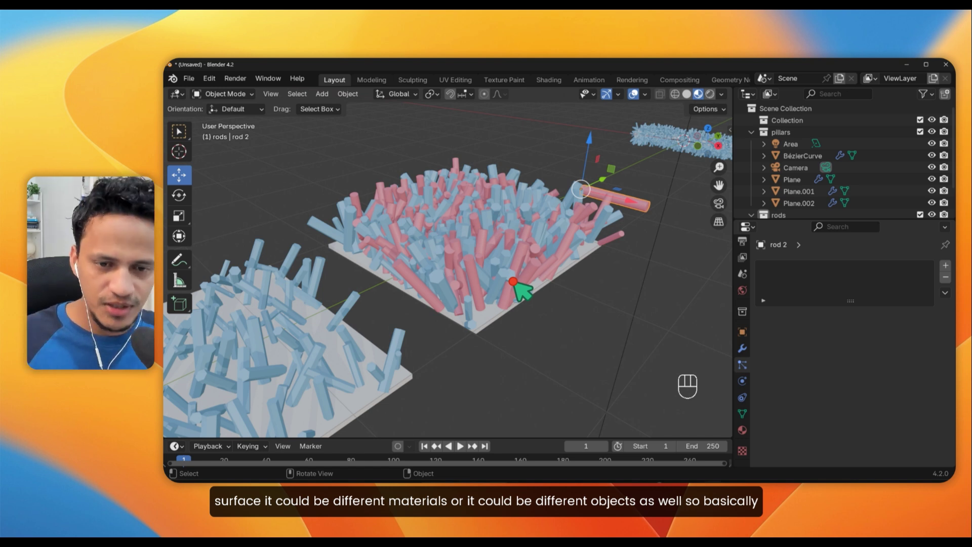
{"action": "middle_click_drag", "start_coordinate": [513, 281], "coordinate": [486, 322]}
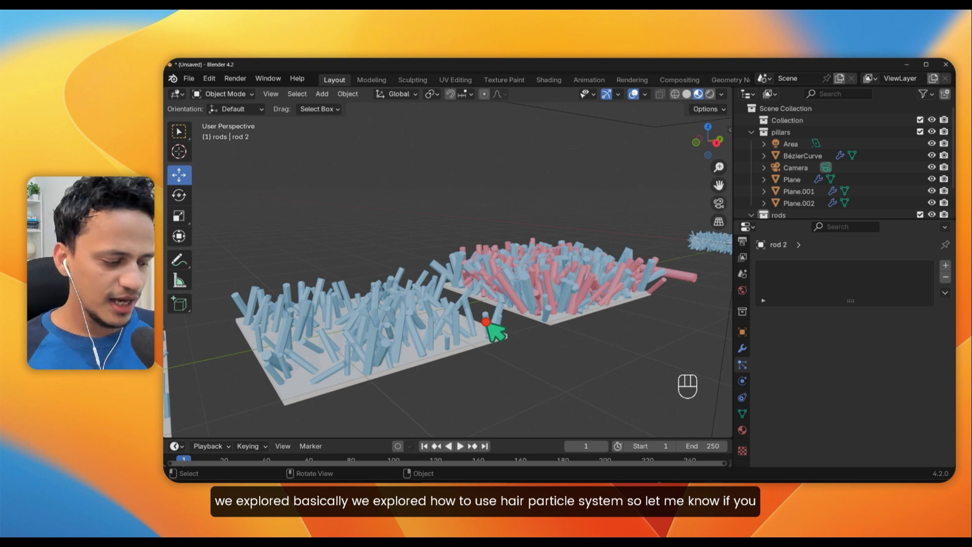
{"action": "scroll", "coordinate": [385, 336], "scroll_direction": "down", "scroll_amount": 6}
{"action": "middle_click_drag", "start_coordinate": [386, 336], "coordinate": [227, 349]}
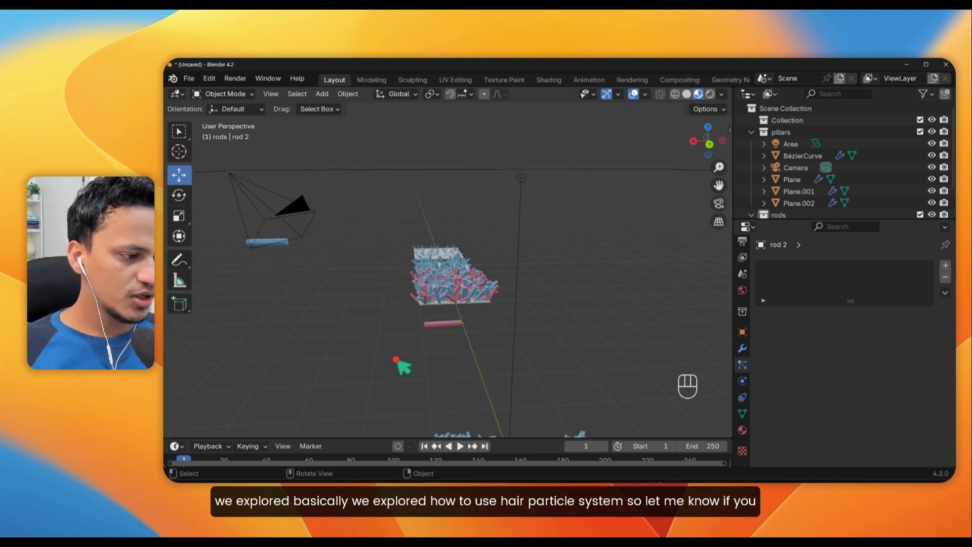
{"action": "middle_click_drag", "start_coordinate": [397, 363], "coordinate": [412, 295]}
{"action": "scroll", "coordinate": [415, 302], "scroll_direction": "up", "scroll_amount": 6}
{"action": "scroll", "coordinate": [423, 309], "scroll_direction": "down", "scroll_amount": 5}
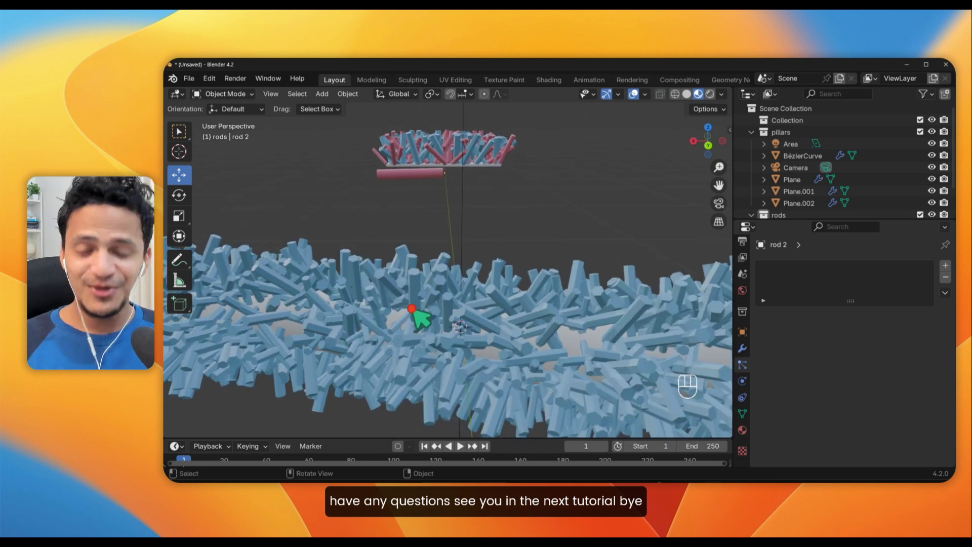